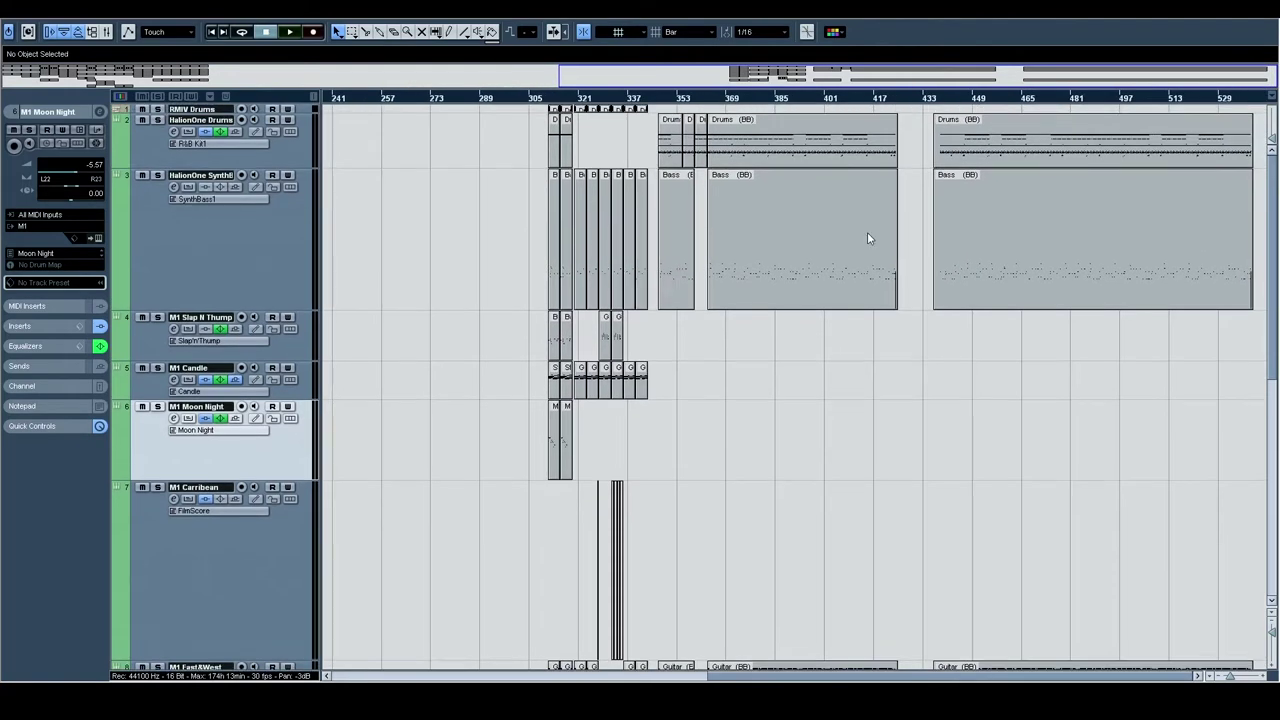
# - Survey the whole arrangement, comparing the song section at the start with the sketched parts from about bar 309 onward
pyautogui.moveTo(663, 106); pyautogui.dragTo(656, 148)
pyautogui.scroll(-4, 811, 321)
pyautogui.scroll(4, 834, 332)
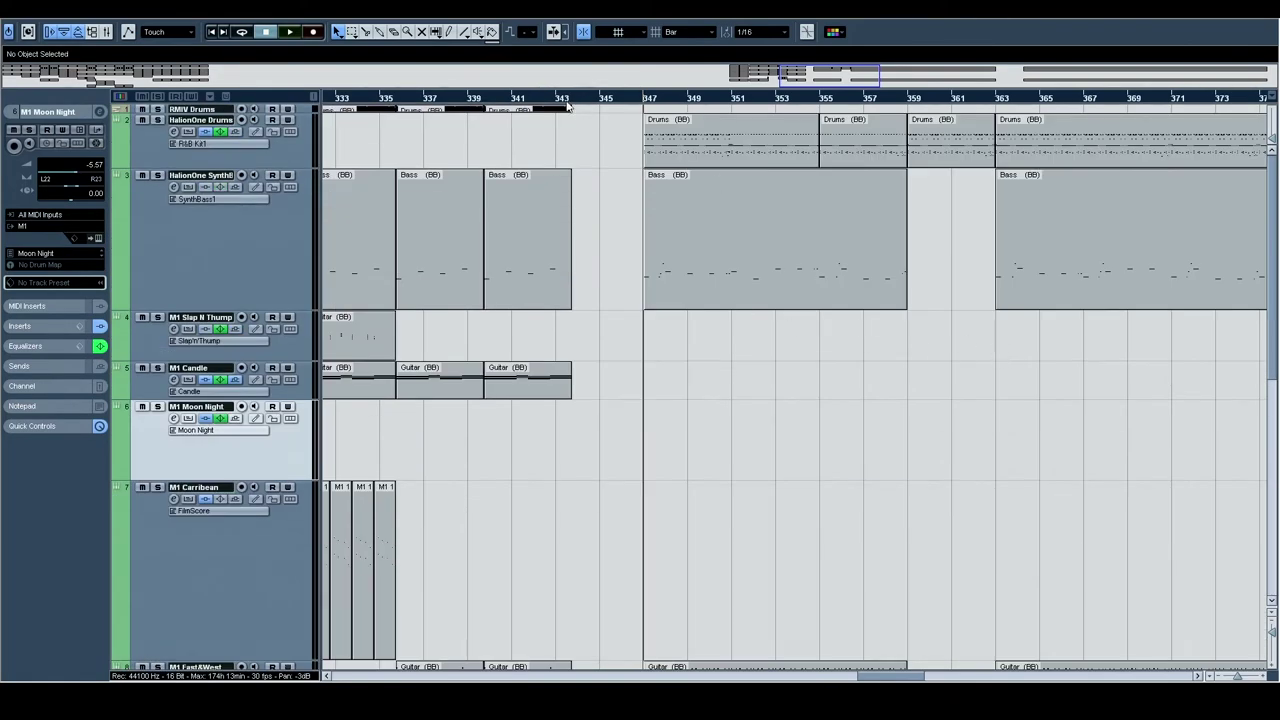
pyautogui.moveTo(566, 105); pyautogui.dragTo(486, 50)
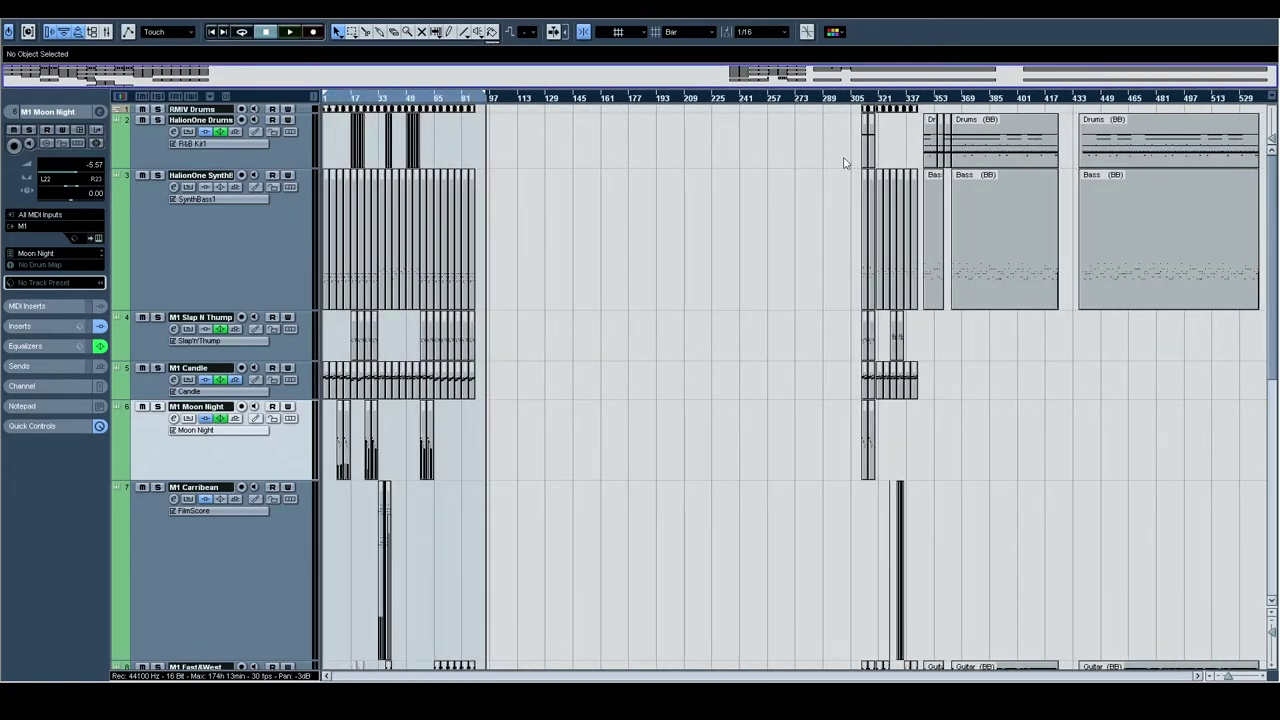
pyautogui.scroll(-4, 1017, 320)
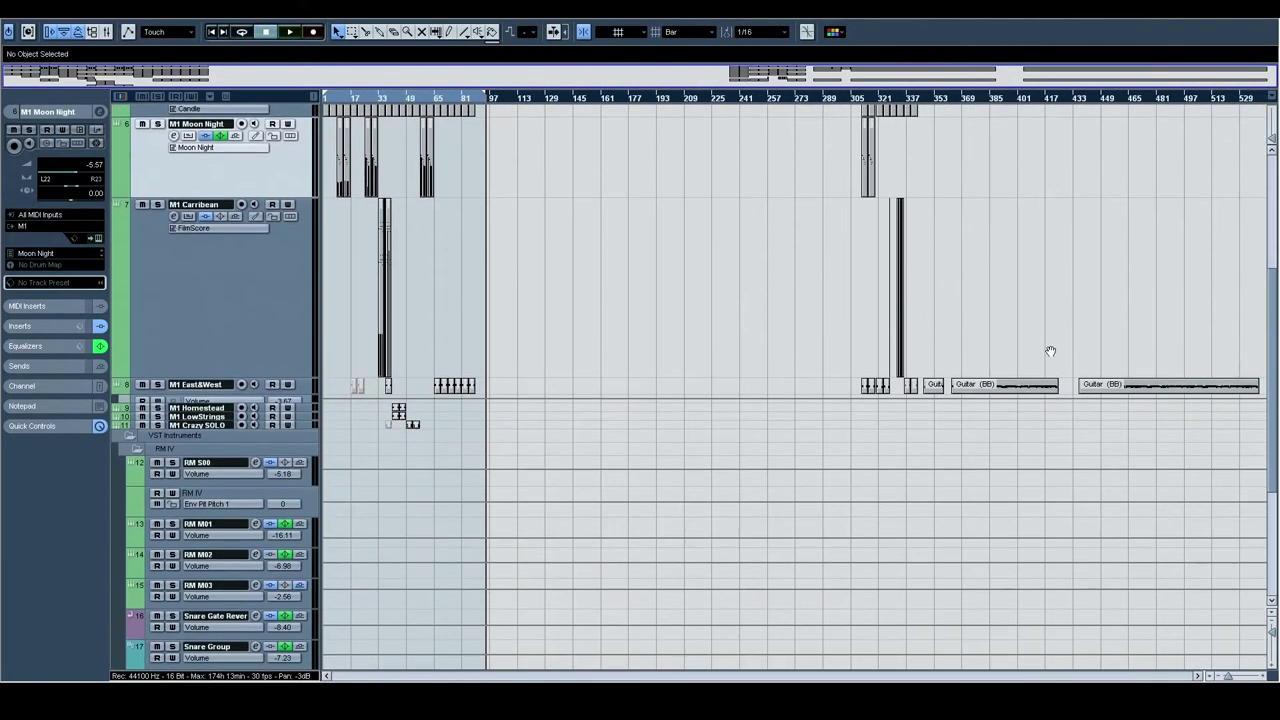
pyautogui.scroll(4, 966, 394)
pyautogui.scroll(-1, 990, 385)
pyautogui.scroll(1, 917, 363)
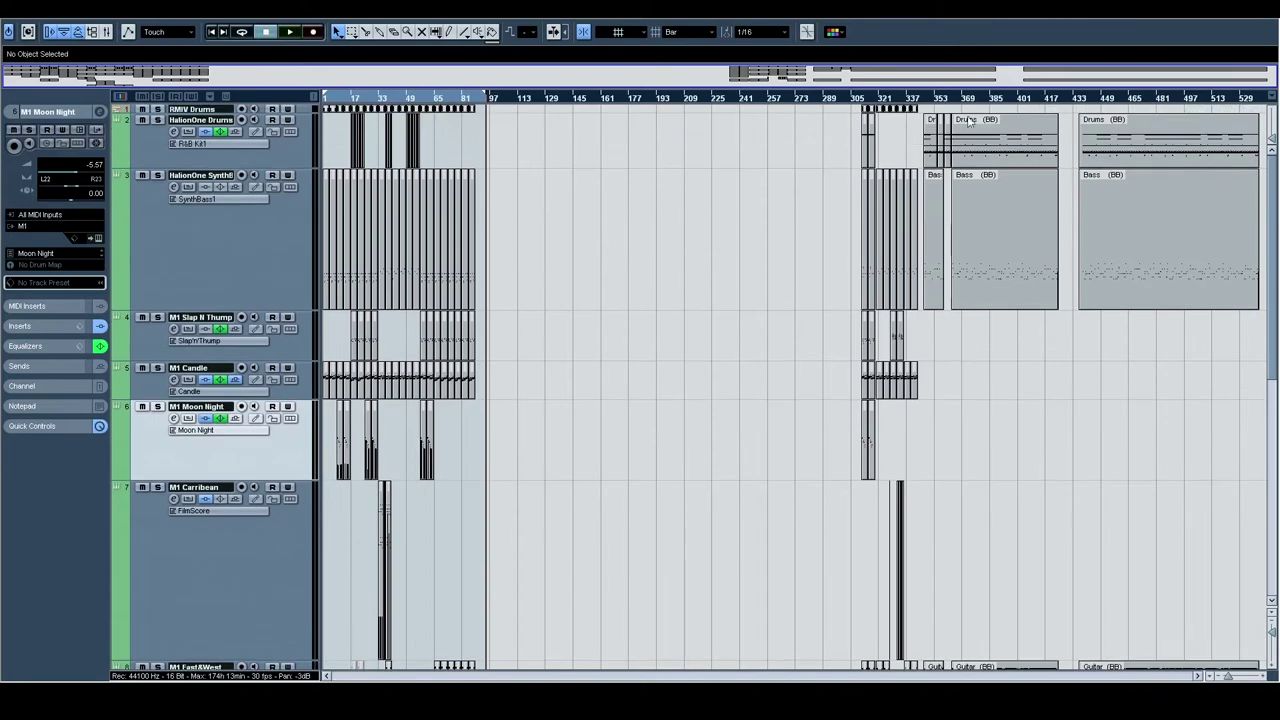
# - Play the project from about bar 363, where the long Drums, Bass and Guitar parts start
pyautogui.moveTo(957, 99); pyautogui.dragTo(948, 150)
pyautogui.hscroll(5, 900, 270)
pyautogui.press('space')
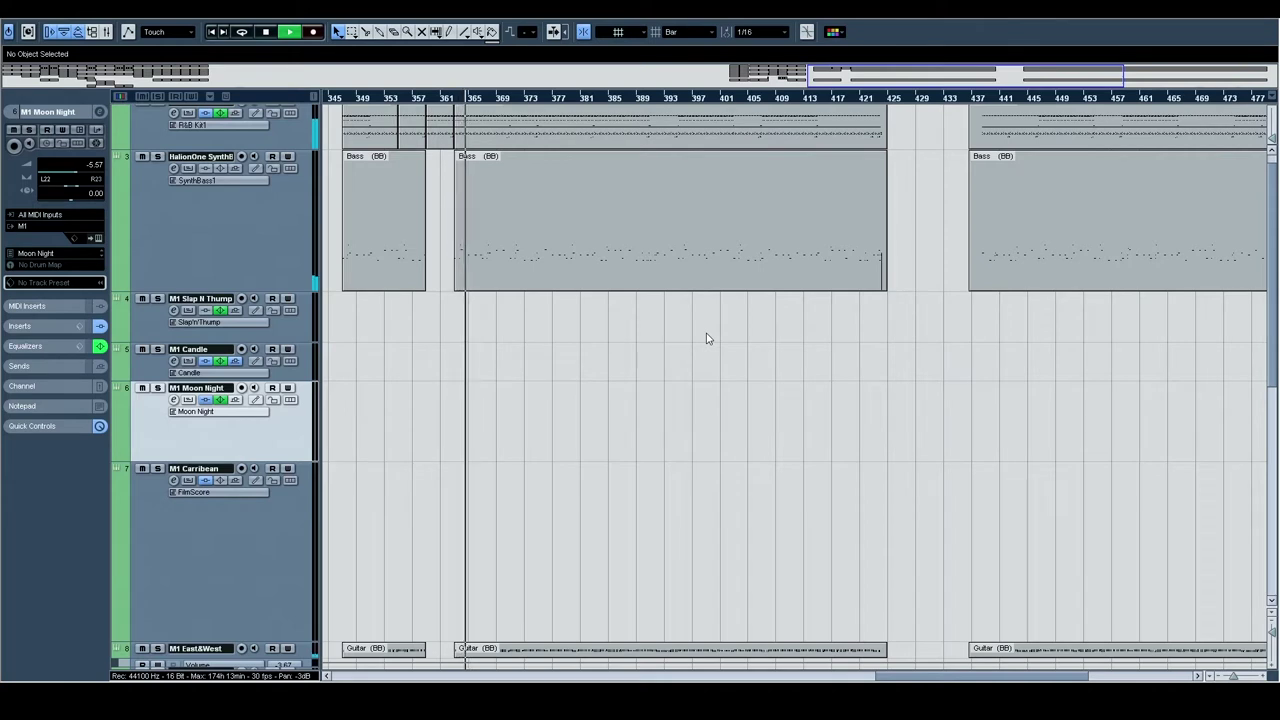
# - Solo the HalionOne Drums track briefly during playback, and switch its solo off again
pyautogui.scroll(1, 624, 317)
pyautogui.click(158, 120)
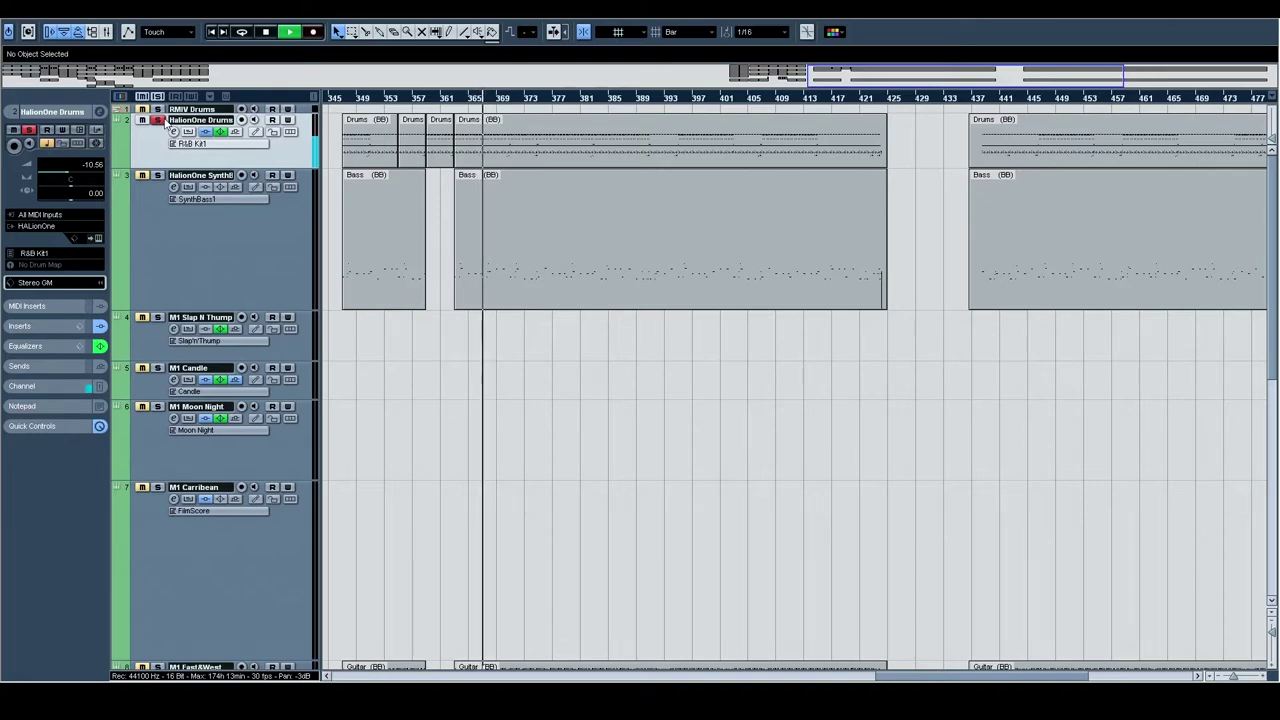
pyautogui.click(160, 120)
# - Review the instrument tracks and the shorter parts before bar 345 while the long section keeps playing
pyautogui.scroll(-5, 603, 345)
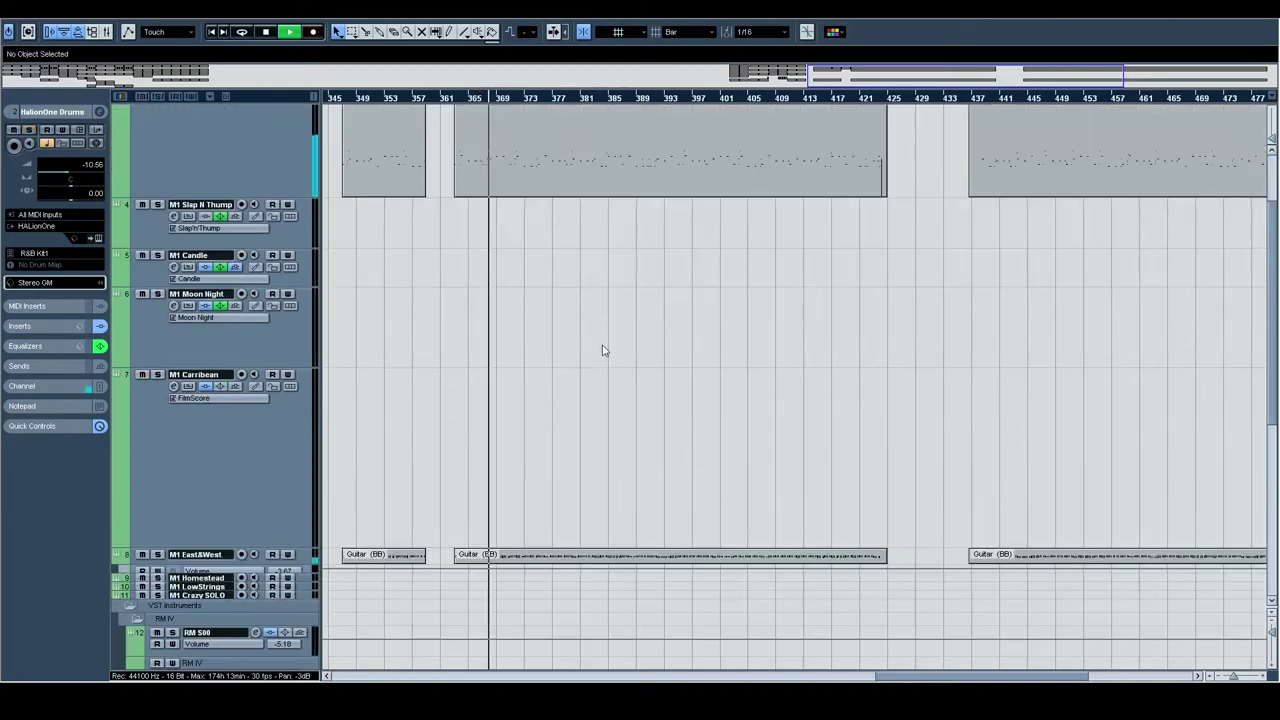
pyautogui.scroll(2, 608, 341)
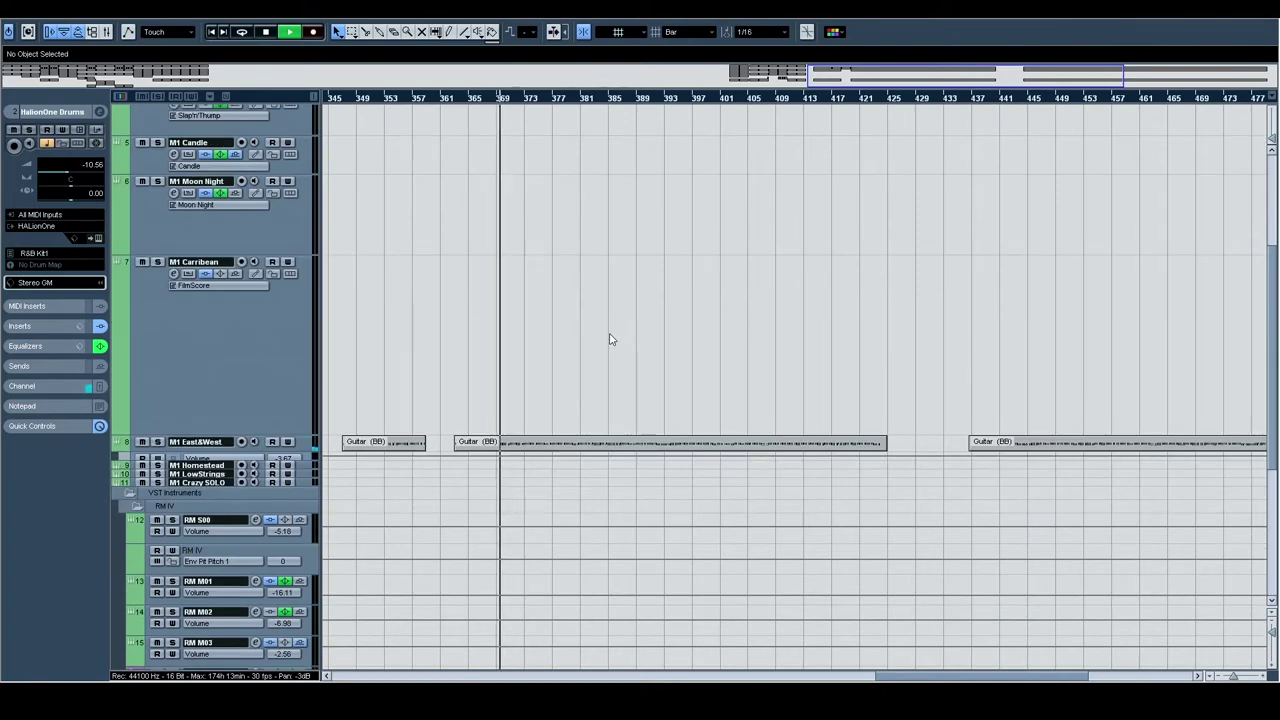
pyautogui.scroll(4, 525, 260)
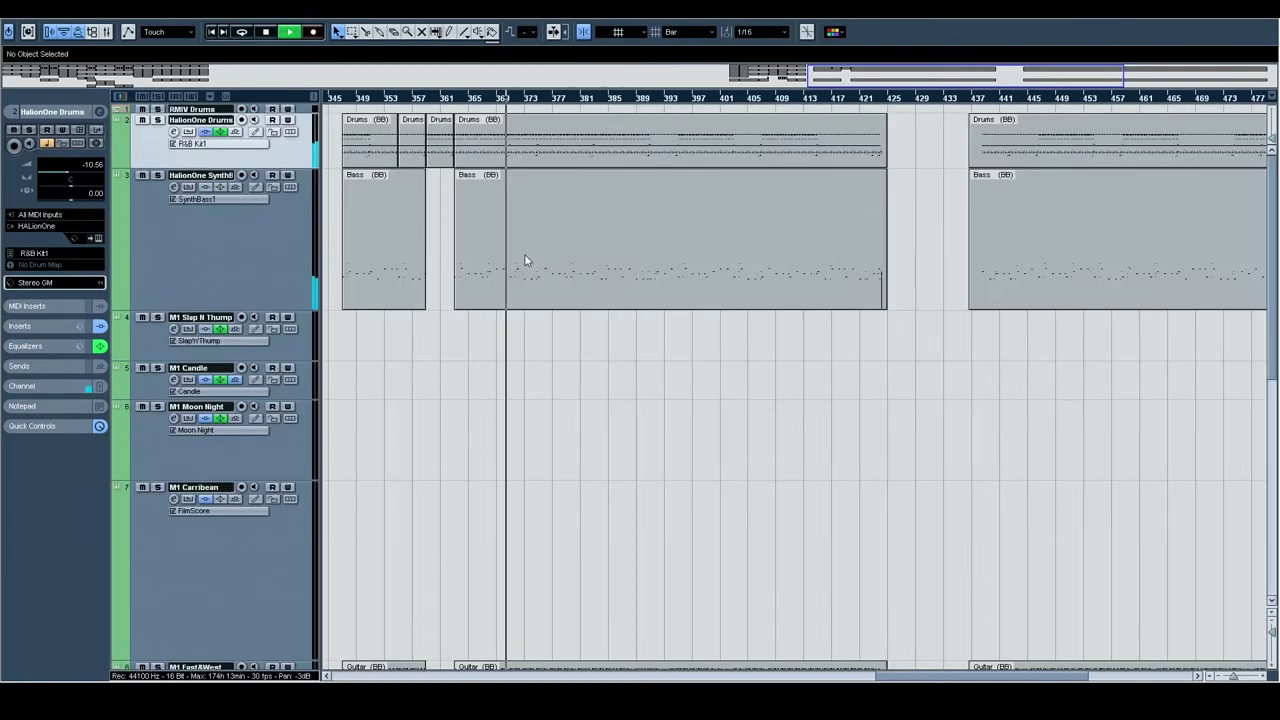
pyautogui.hscroll(-5, 823, 209)
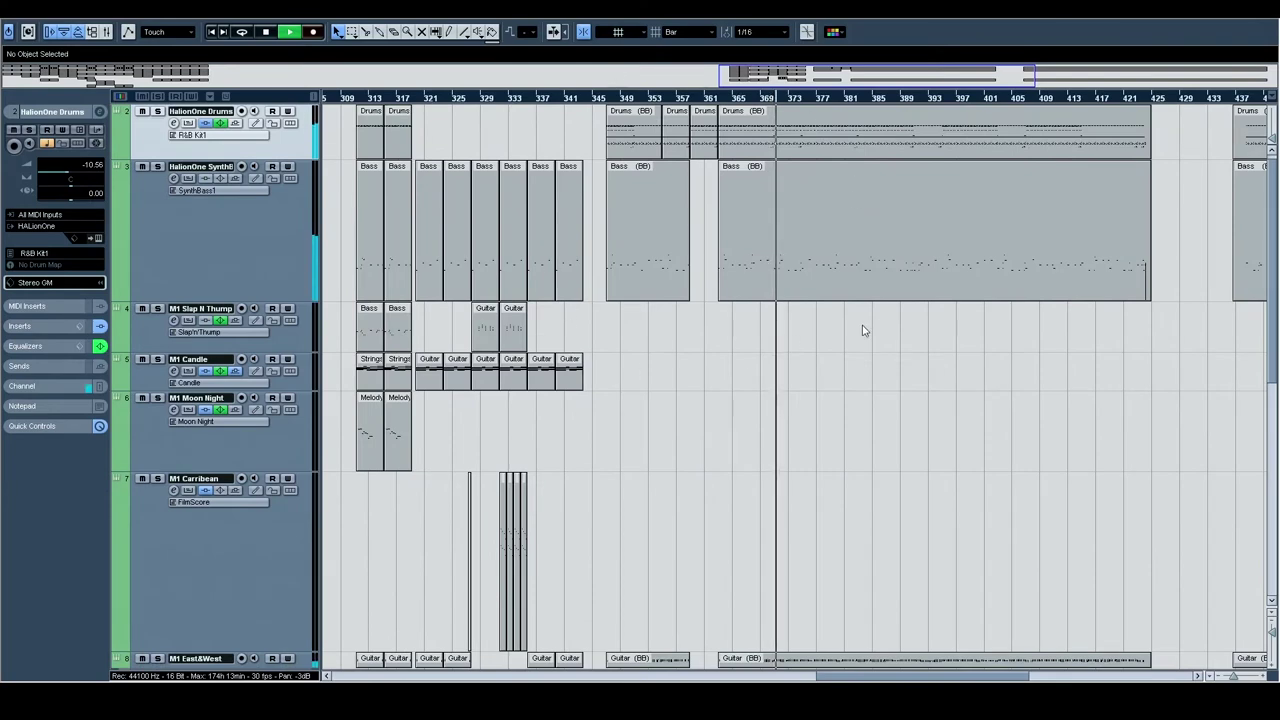
pyautogui.scroll(-4, 863, 329)
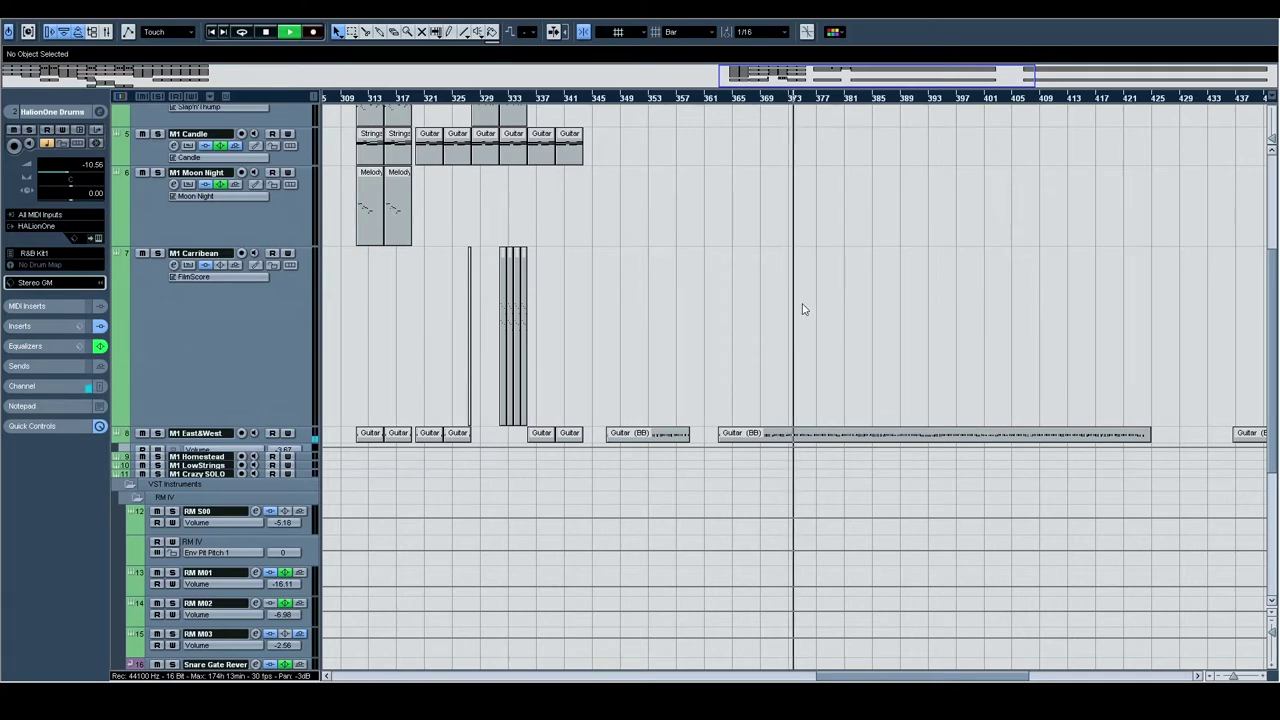
pyautogui.scroll(5, 876, 296)
# - Play the last long section of Drums, Bass and Guitar parts from about bar 440
pyautogui.hscroll(10, 898, 291)
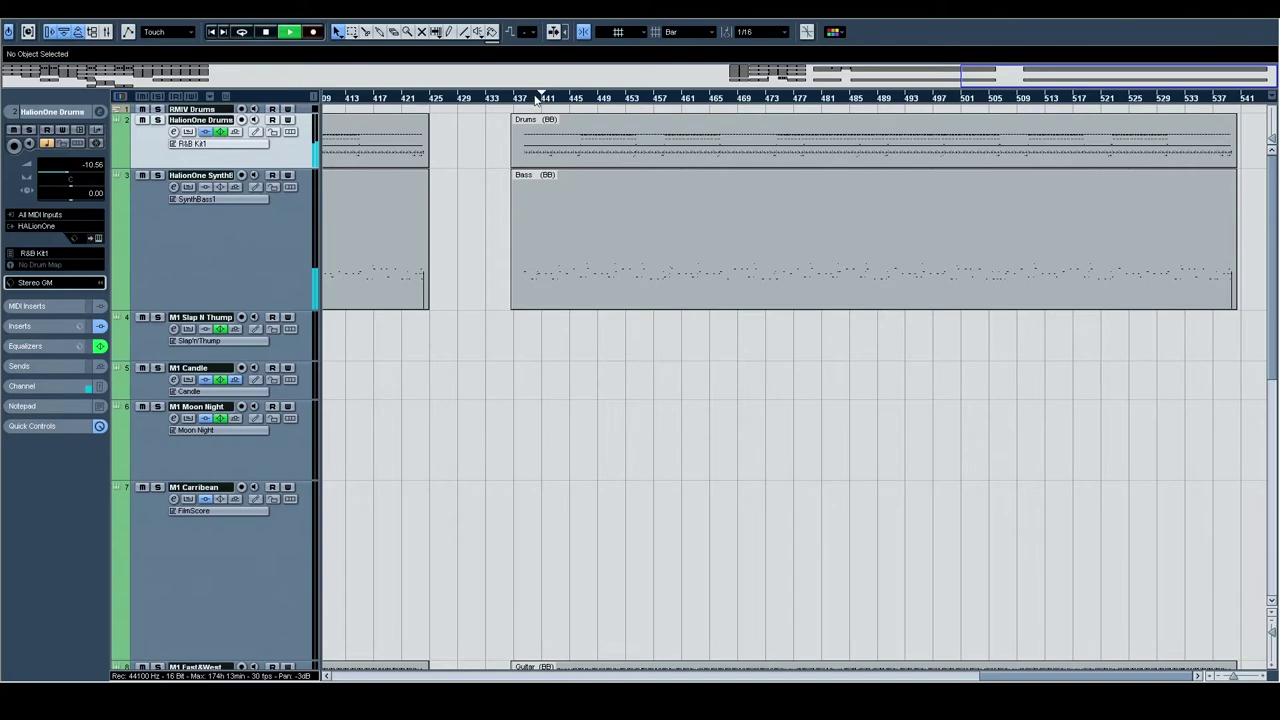
pyautogui.scroll(-5, 711, 177)
pyautogui.scroll(5, 600, 190)
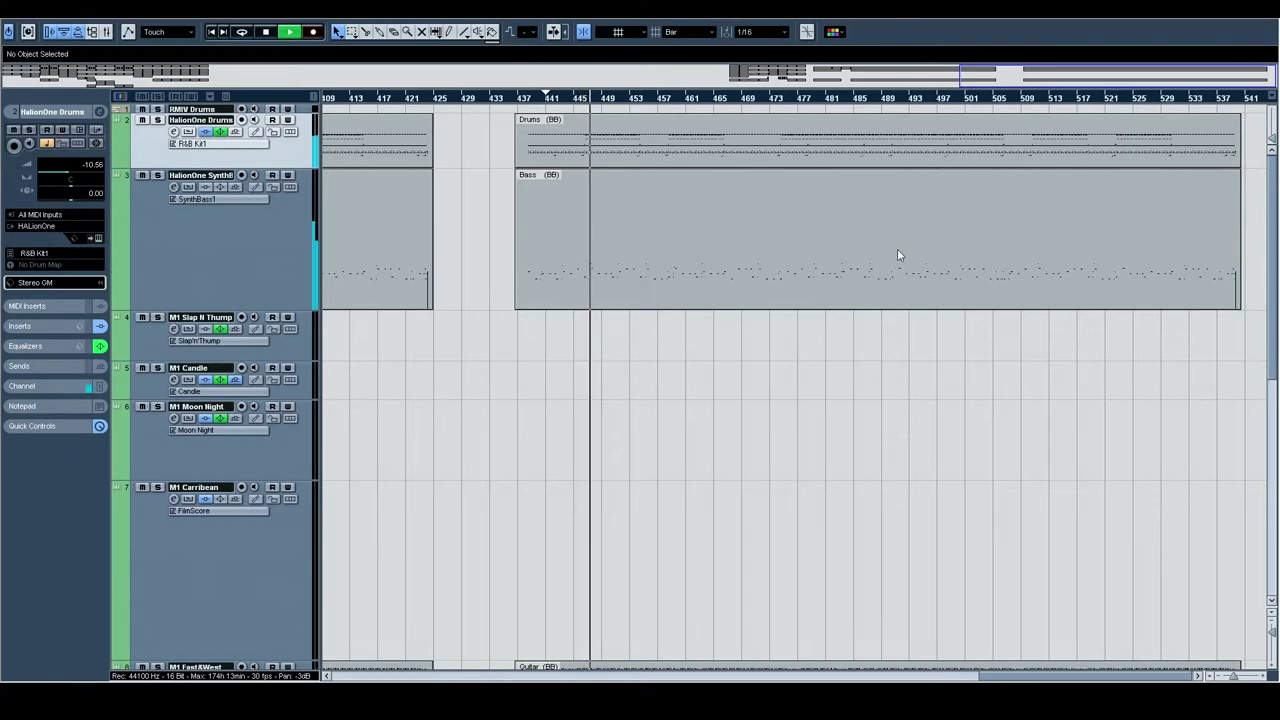
pyautogui.scroll(-3, 614, 286)
# - Play the section of short Bass and Guitar parts from about bar 319 and review its tracks
pyautogui.hscroll(-5, 717, 317)
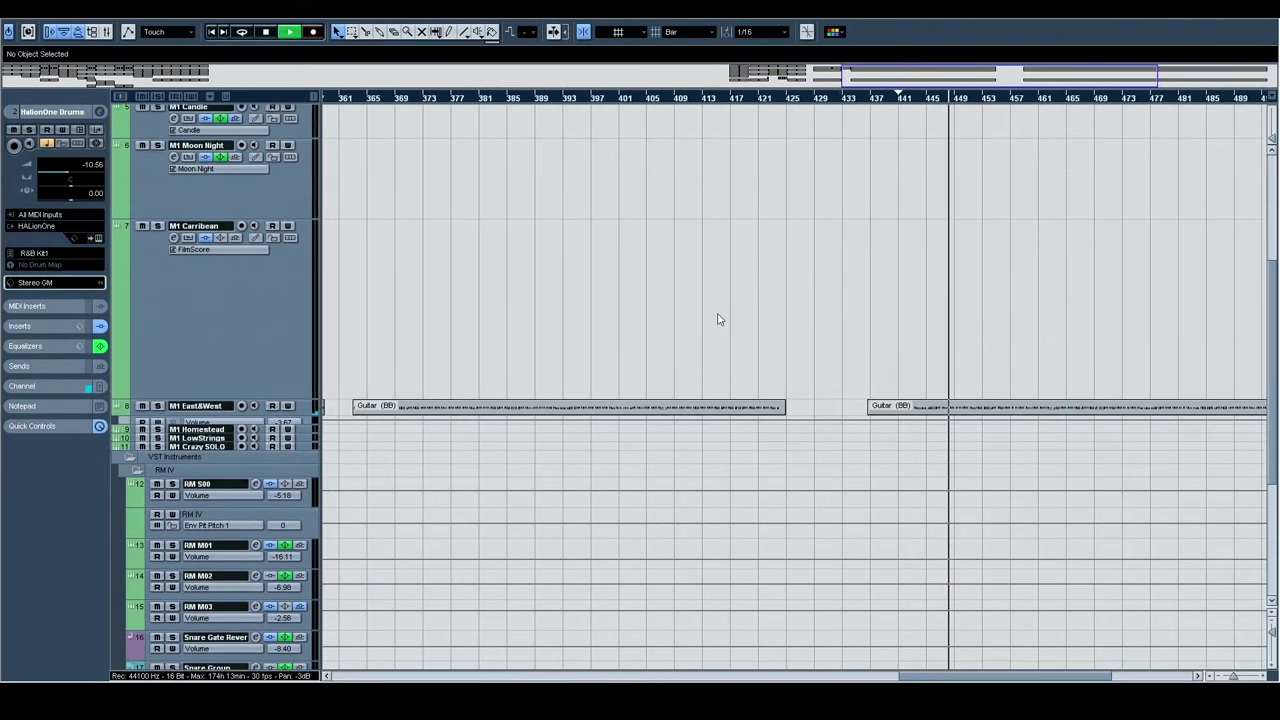
pyautogui.scroll(3, 689, 314)
pyautogui.hscroll(-3, 831, 289)
pyautogui.hscroll(2, 760, 260)
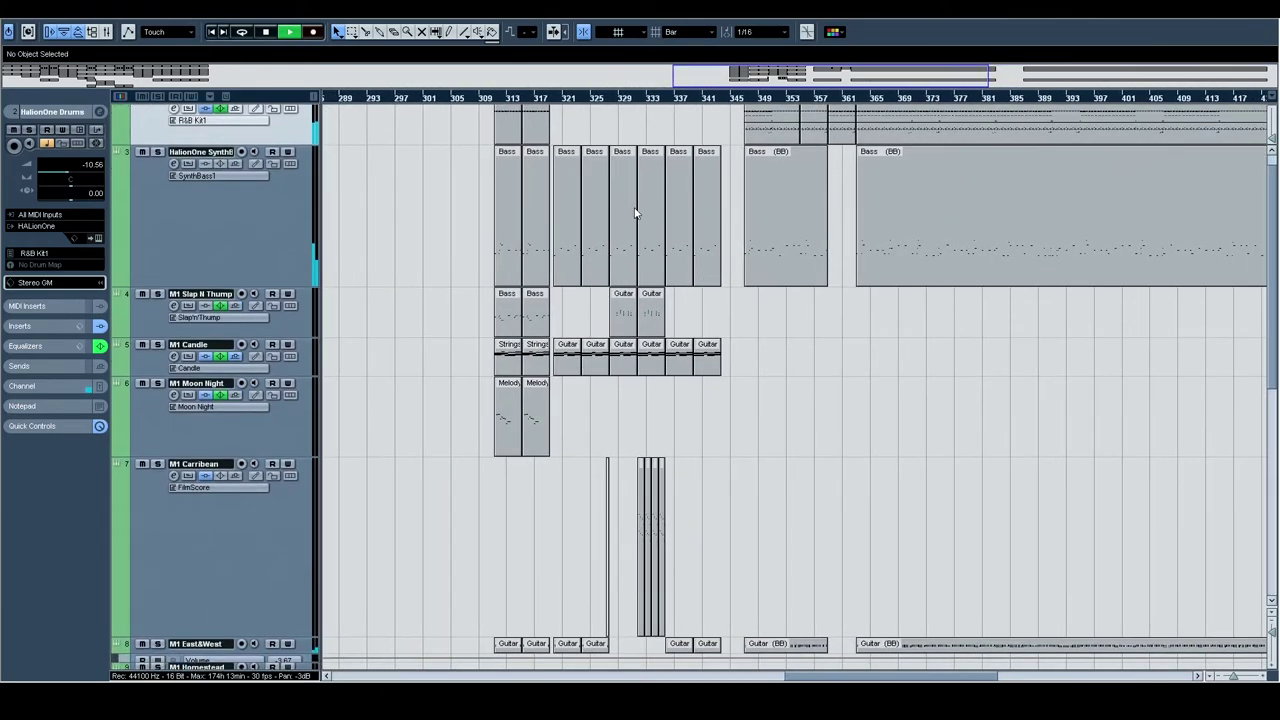
pyautogui.scroll(1, 675, 264)
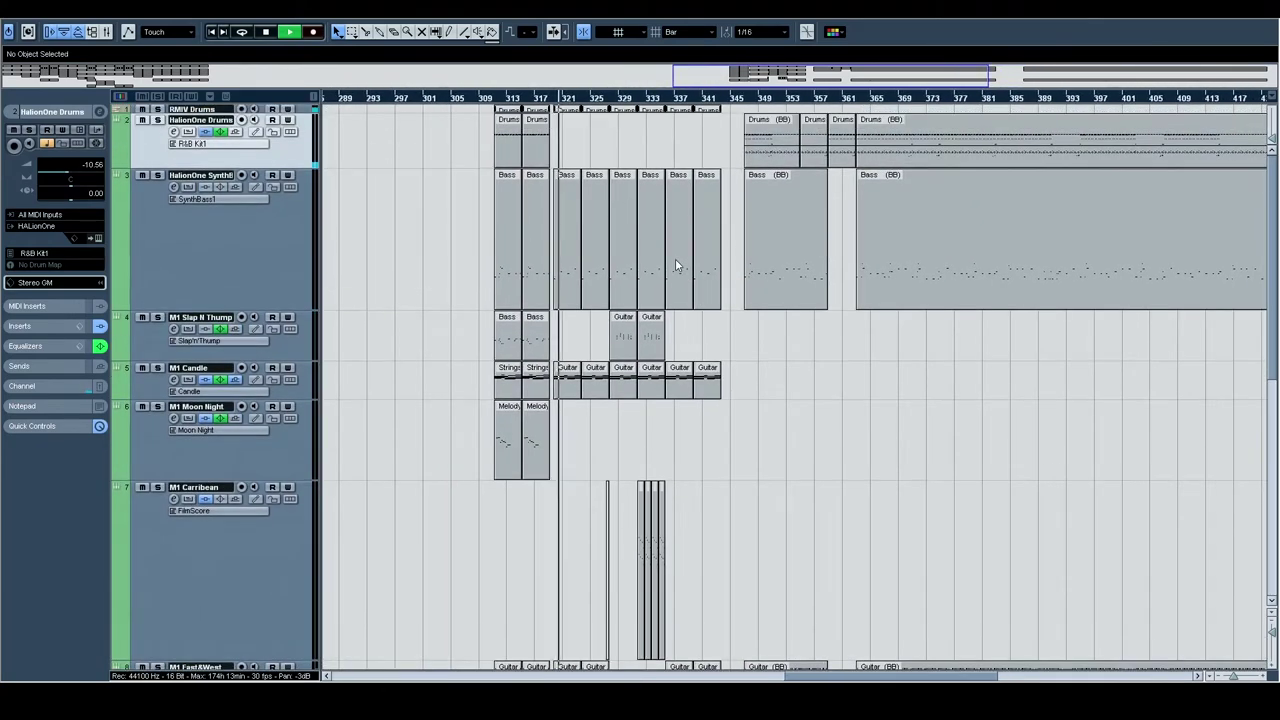
pyautogui.scroll(-4, 675, 264)
pyautogui.scroll(3, 678, 262)
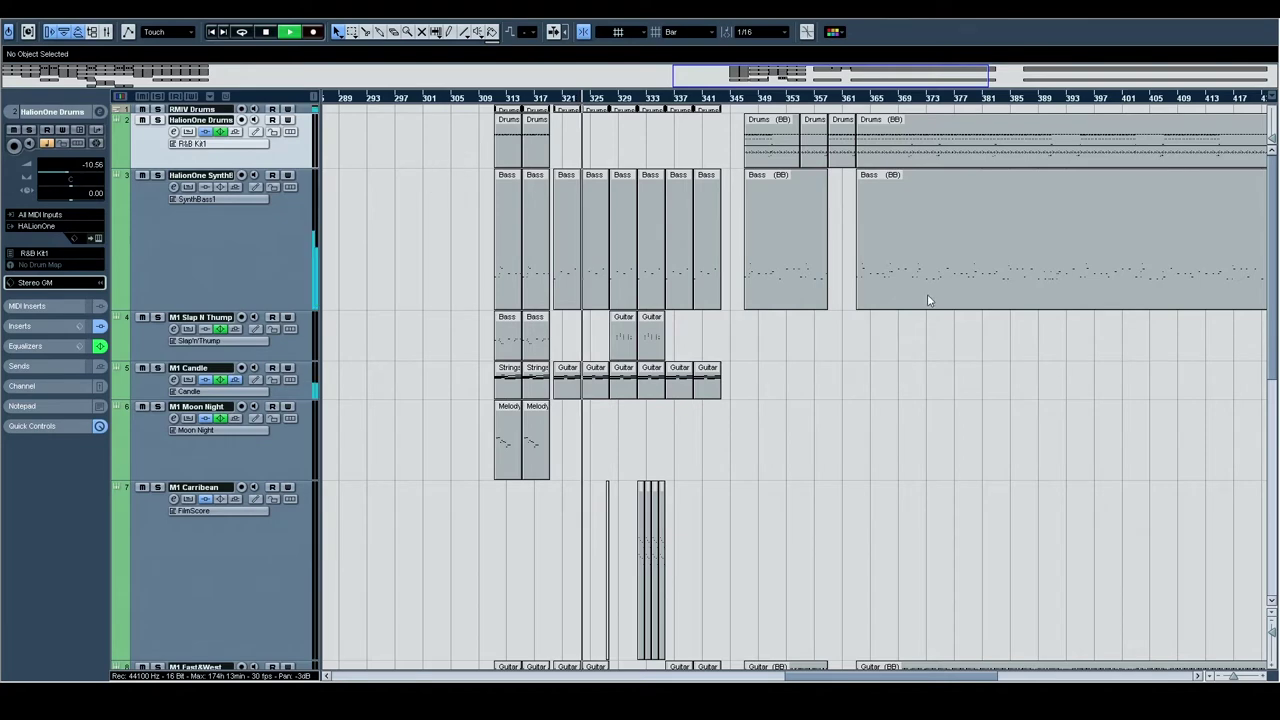
# - Select the Bass part starting at bar 347 and inspect the lower tracks as the short parts play
pyautogui.click(780, 228)
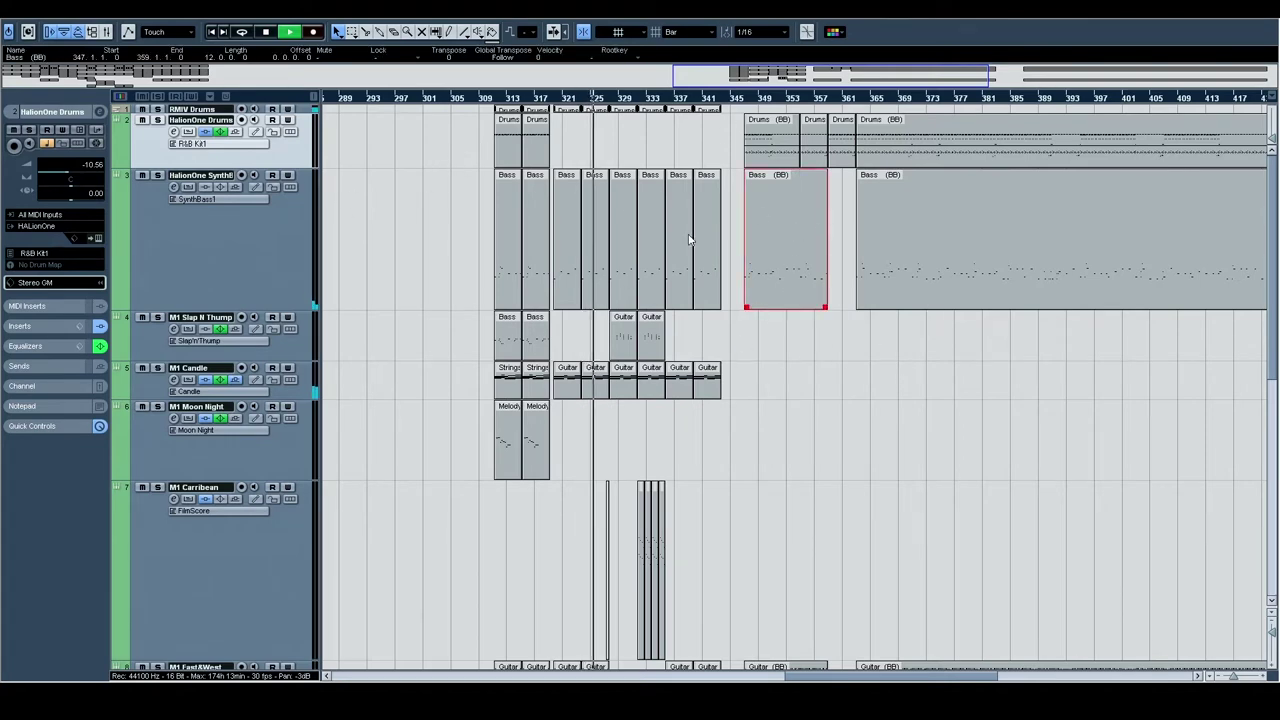
pyautogui.scroll(-4, 700, 358)
pyautogui.scroll(2, 700, 358)
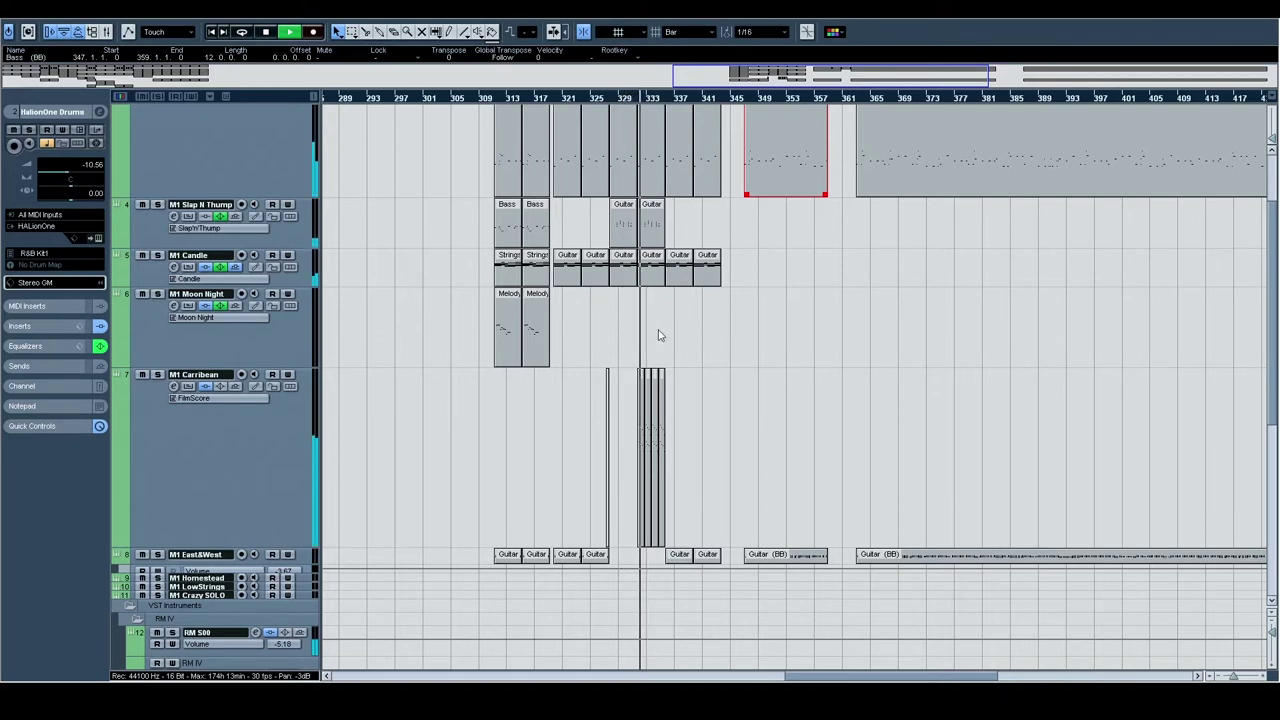
pyautogui.scroll(-2, 658, 335)
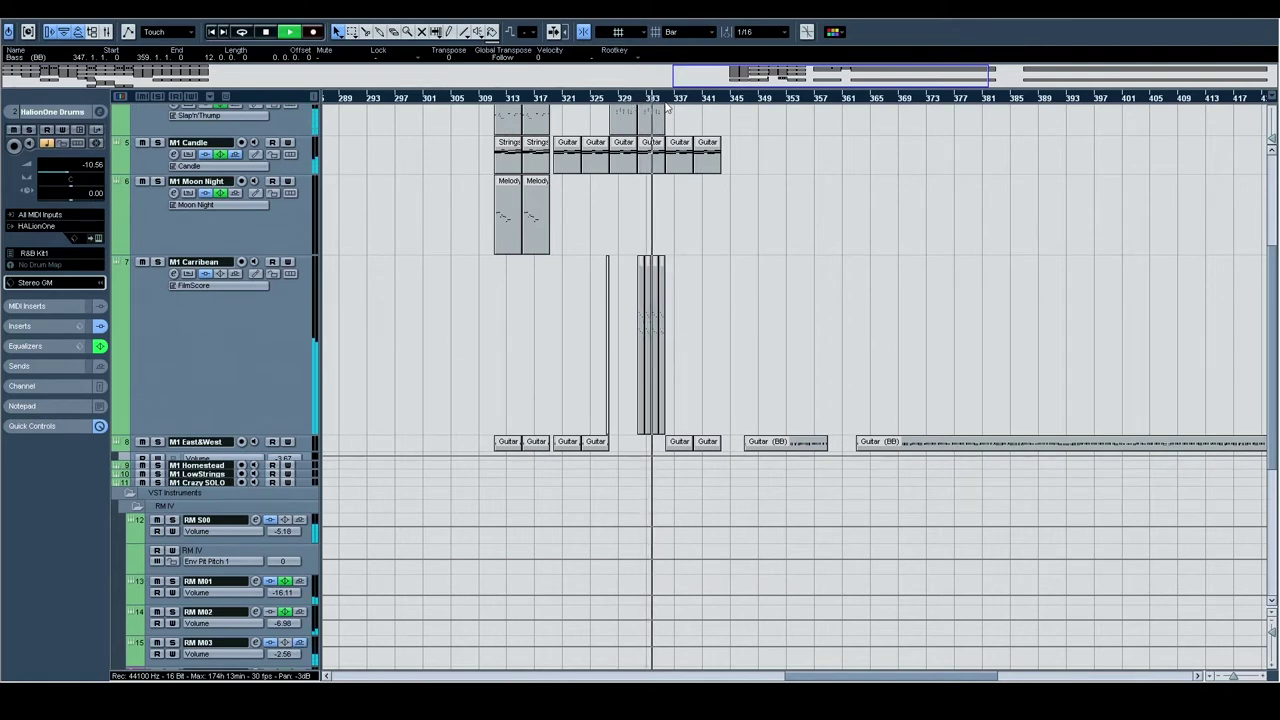
# - Set the stopped project cursor just before bar 331 and open the four adjoining M1 Carribean parts in the Key Editor
pyautogui.click(627, 99)
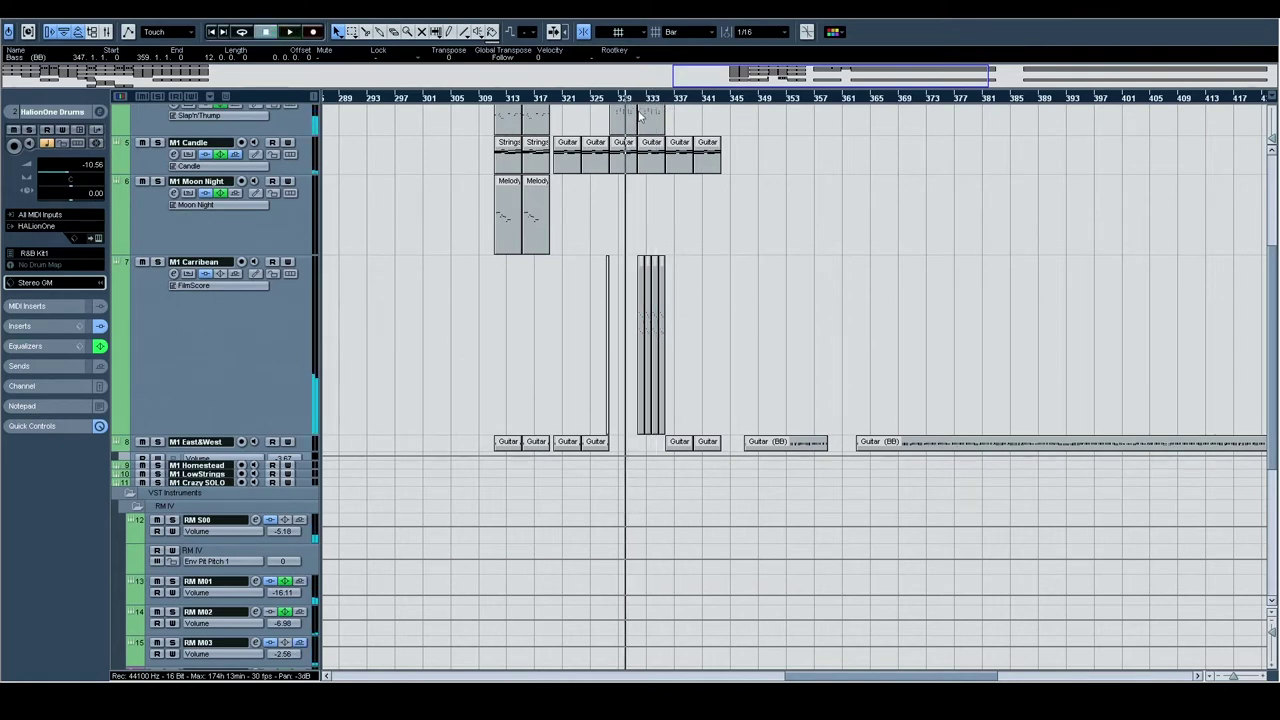
pyautogui.moveTo(636, 99); pyautogui.dragTo(639, 133)
pyautogui.moveTo(692, 222); pyautogui.dragTo(812, 385)
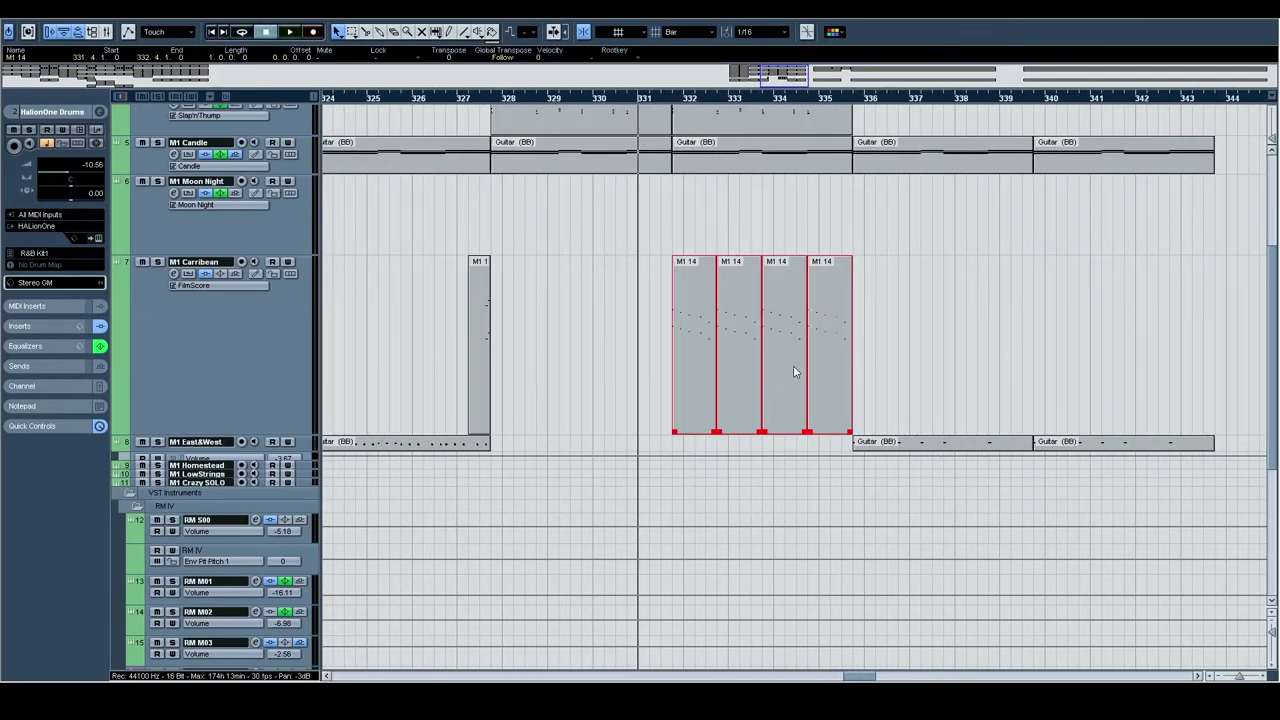
pyautogui.doubleClick(793, 365)
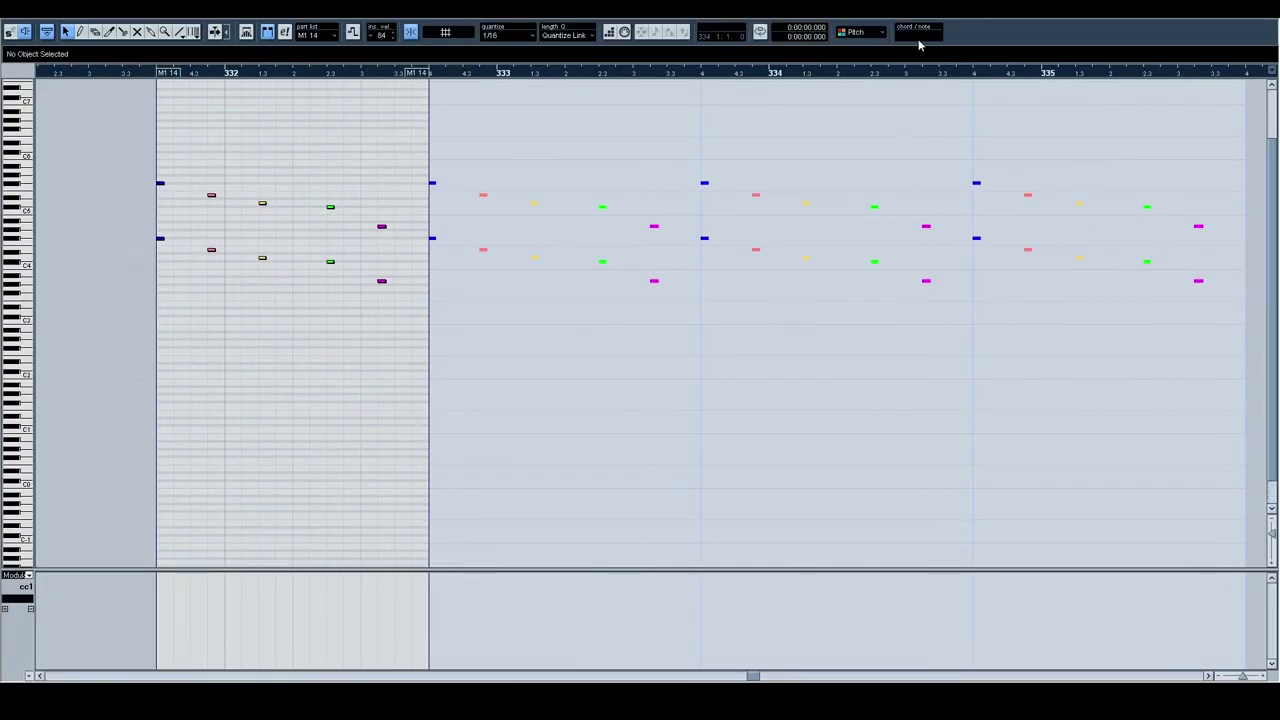
# - Colour the notes by Velocity and examine the repeated descending pattern across the four parts
pyautogui.click(854, 38)
pyautogui.click(860, 49)
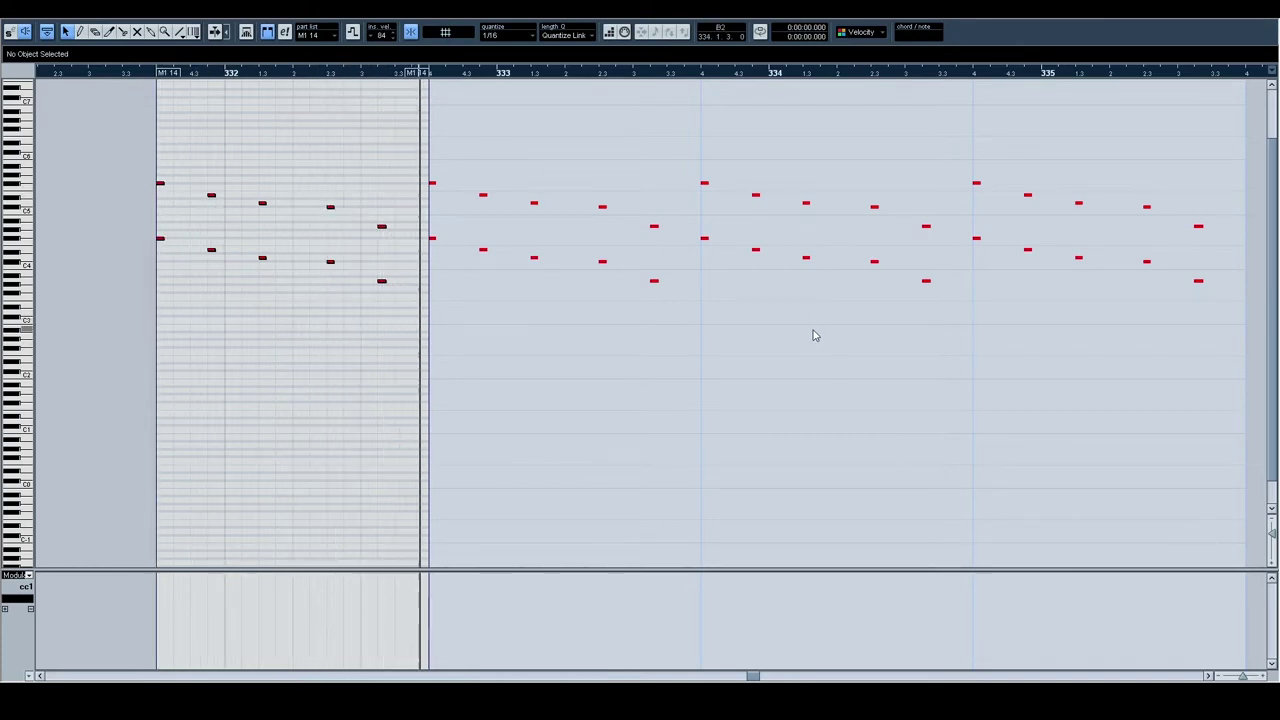
pyautogui.moveTo(812, 332); pyautogui.dragTo(668, 324)
pyautogui.click(631, 327)
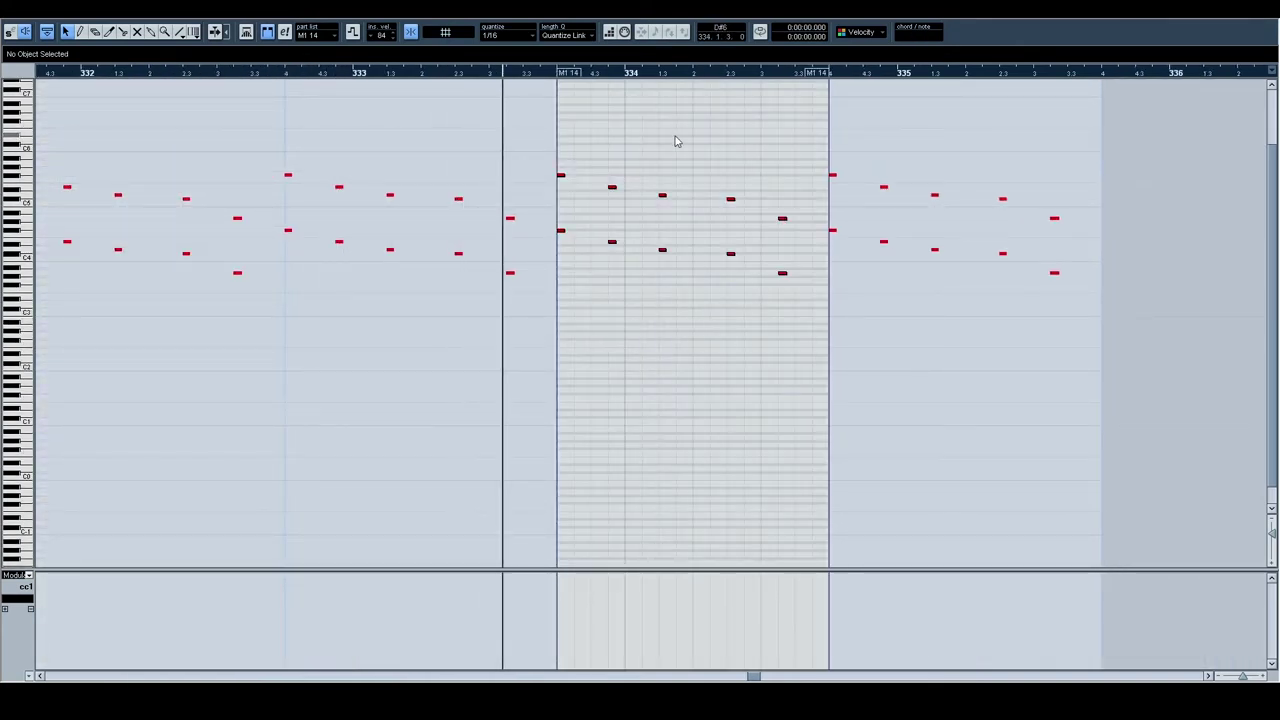
pyautogui.moveTo(820, 363); pyautogui.dragTo(626, 357)
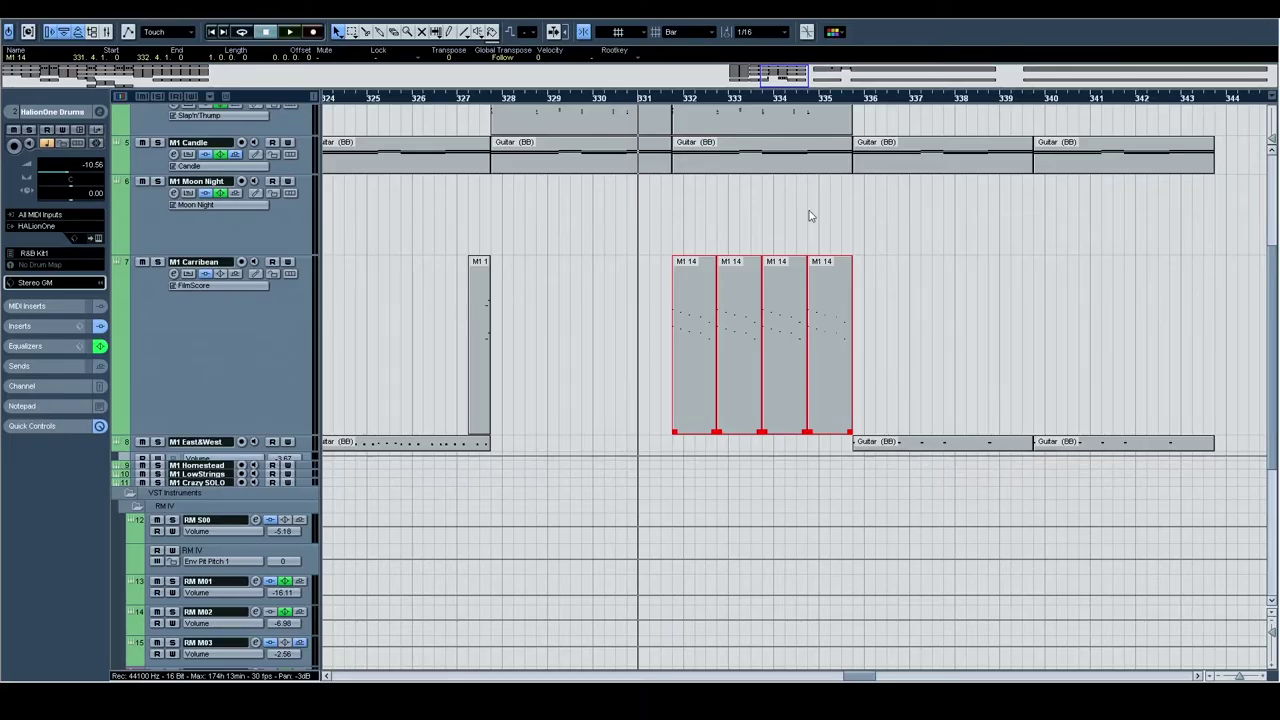
# - Play the project from just before bar 331 to hear the four M1 Carribean parts with the other tracks, and stop playback
pyautogui.press('space')
pyautogui.scroll(3, 744, 318)
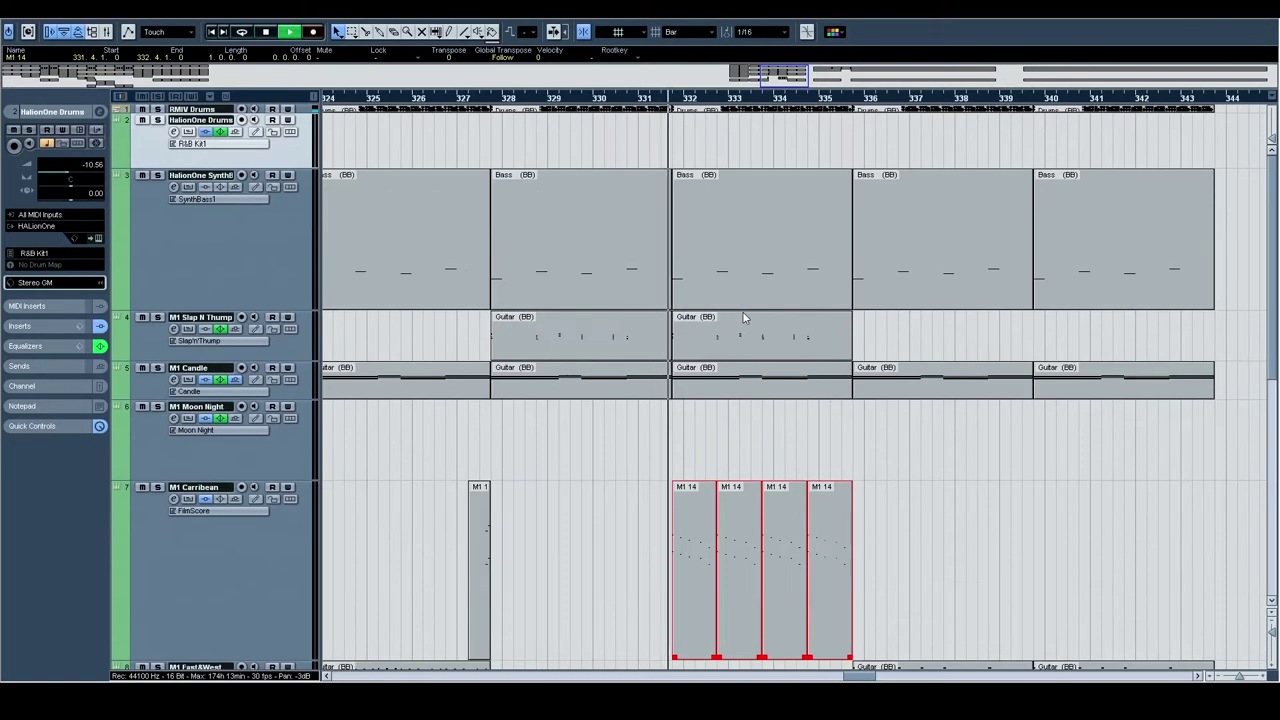
pyautogui.scroll(-3, 748, 318)
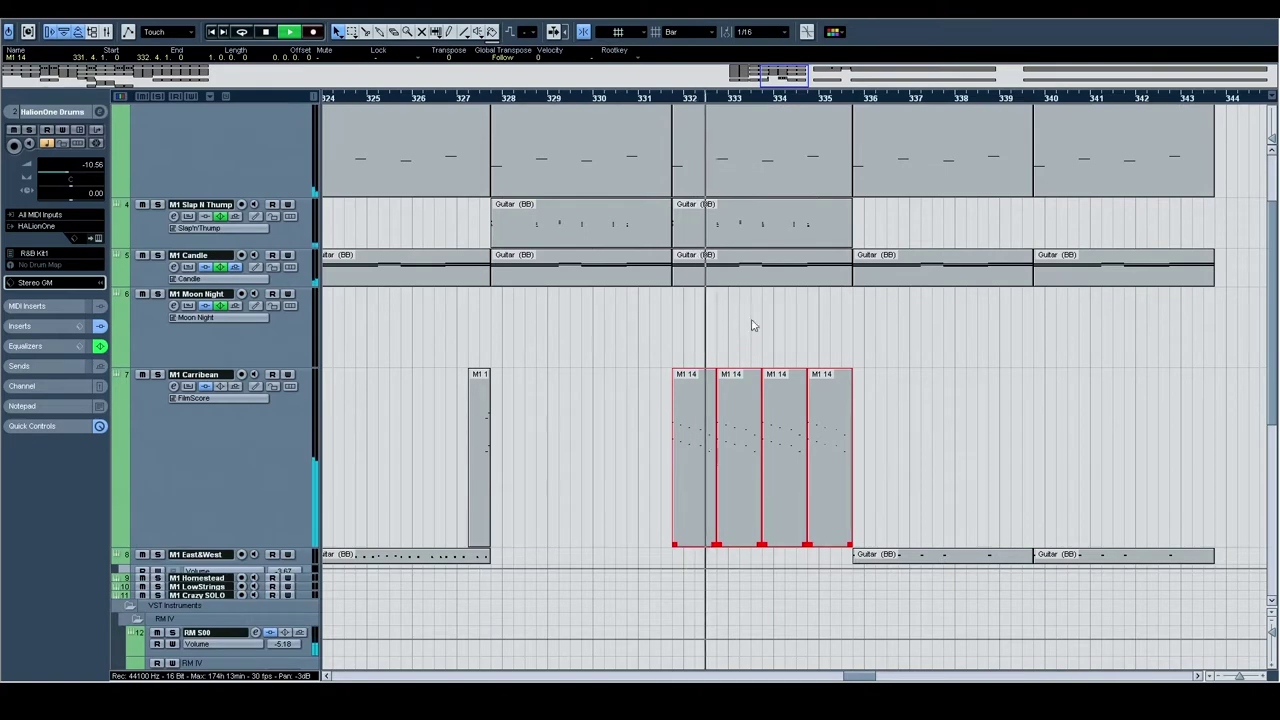
pyautogui.moveTo(754, 325); pyautogui.dragTo(1048, 328)
pyautogui.press('space')
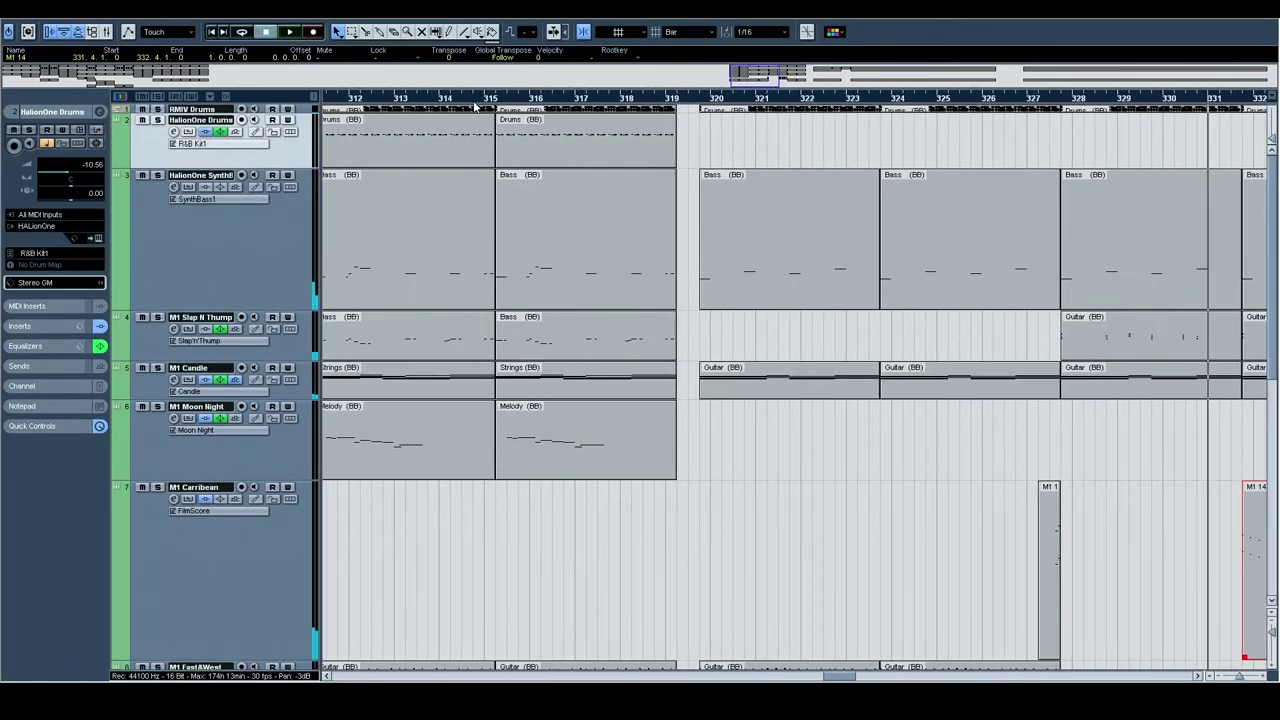
# - Set the left and right locators around the opening song section, from bar 1 to about bar 93
pyautogui.moveTo(478, 100); pyautogui.dragTo(240, 55)
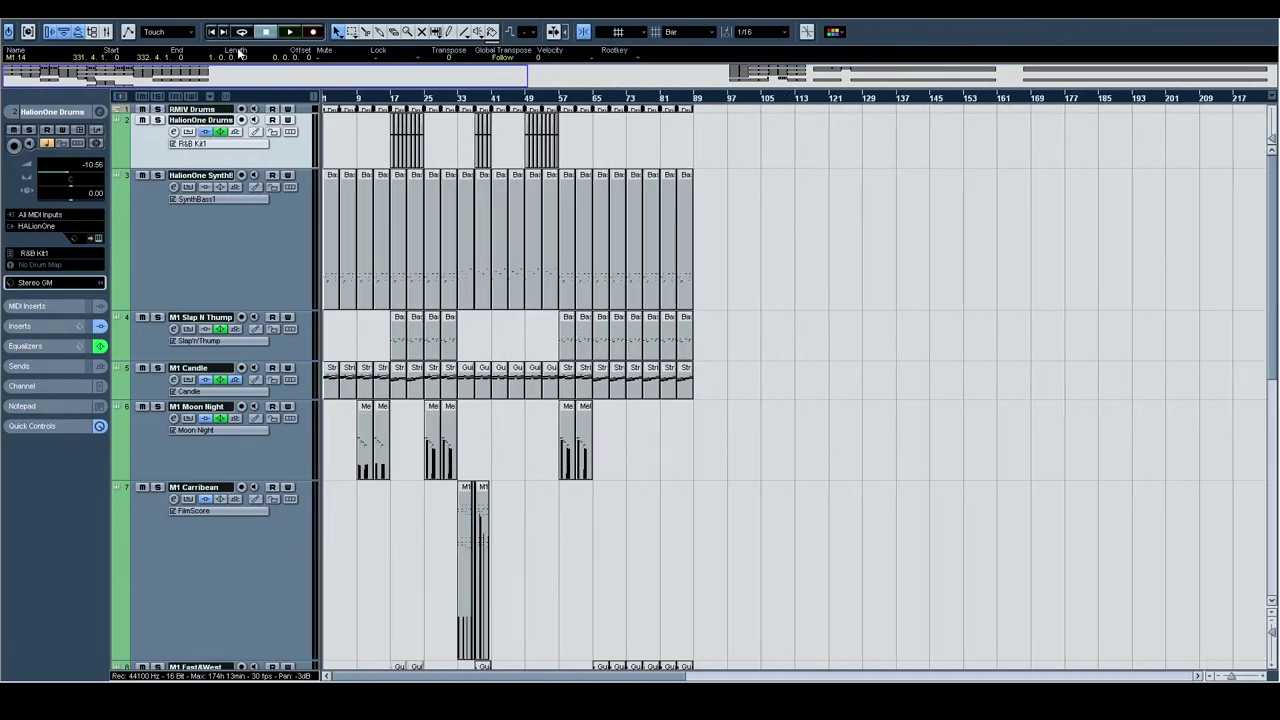
pyautogui.keyDown('alt'); pyautogui.click(712, 98); pyautogui.keyUp('alt')
pyautogui.moveTo(675, 102); pyautogui.dragTo(240, 110)
# - Change the vertical zoom so that the instrument tracks share a uniform height
pyautogui.scroll(-4, 865, 295)
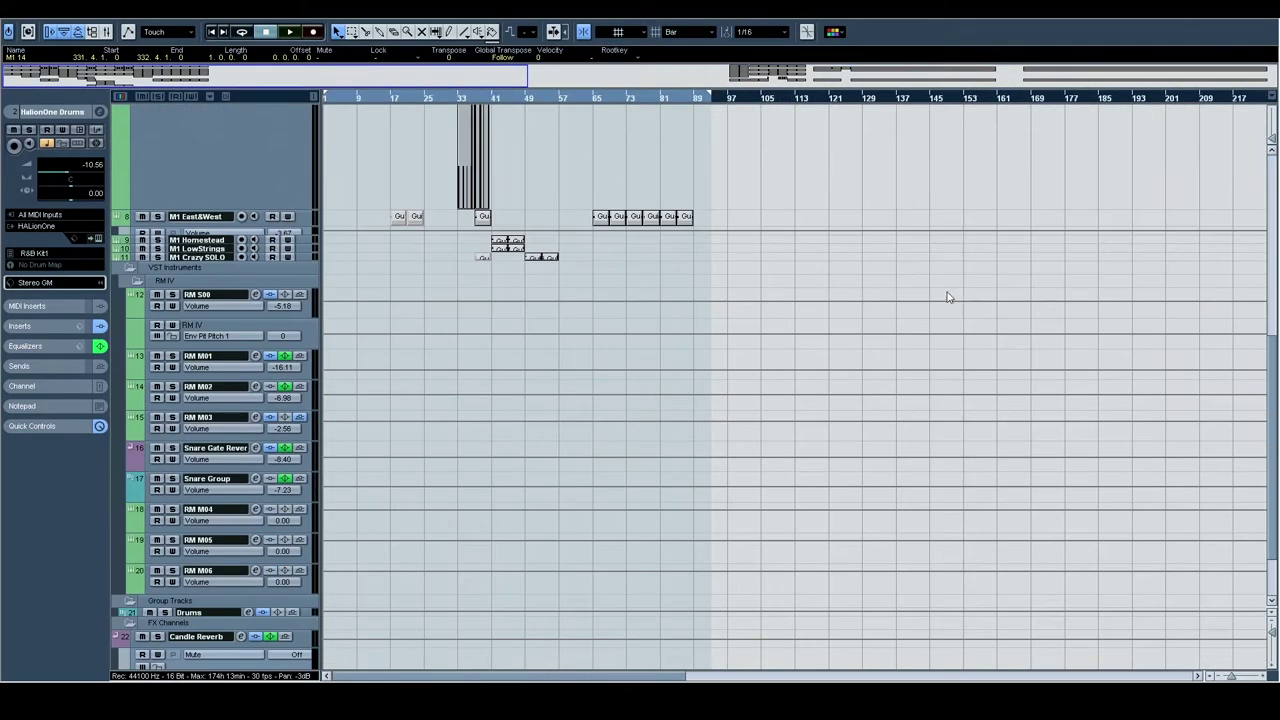
pyautogui.scroll(4, 945, 297)
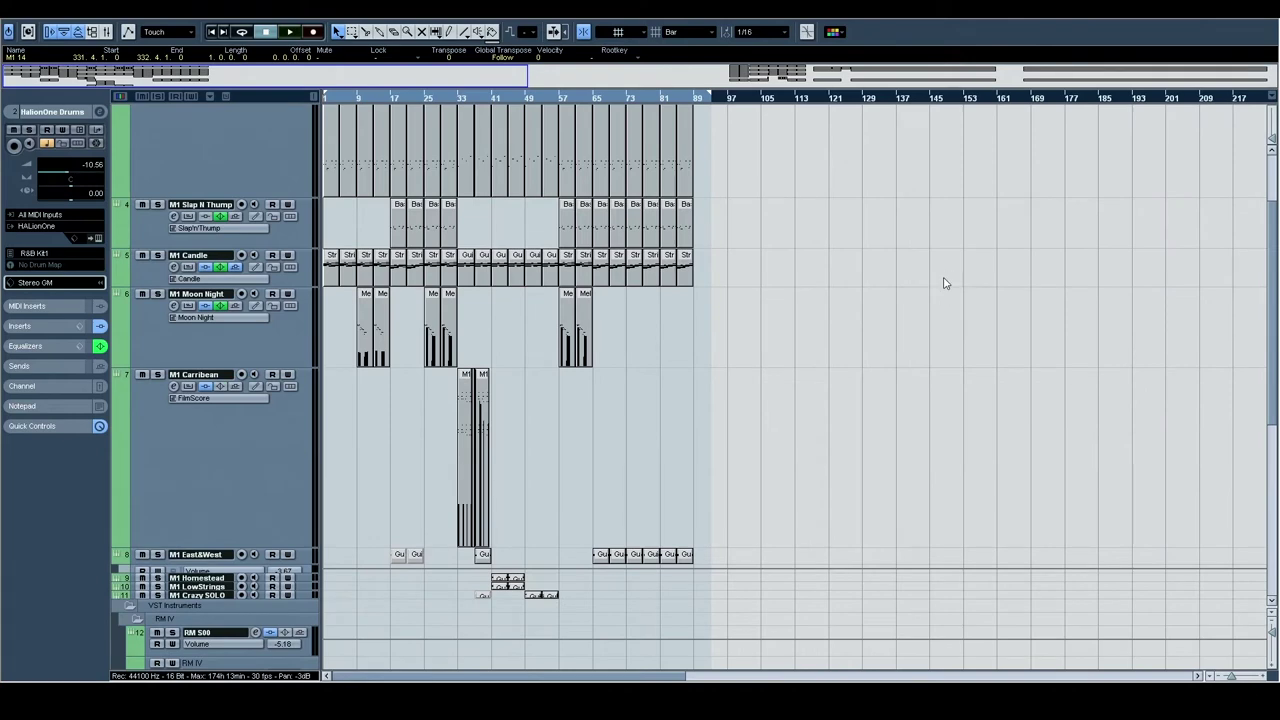
pyautogui.scroll(2, 945, 284)
pyautogui.moveTo(1273, 630); pyautogui.dragTo(1274, 643)
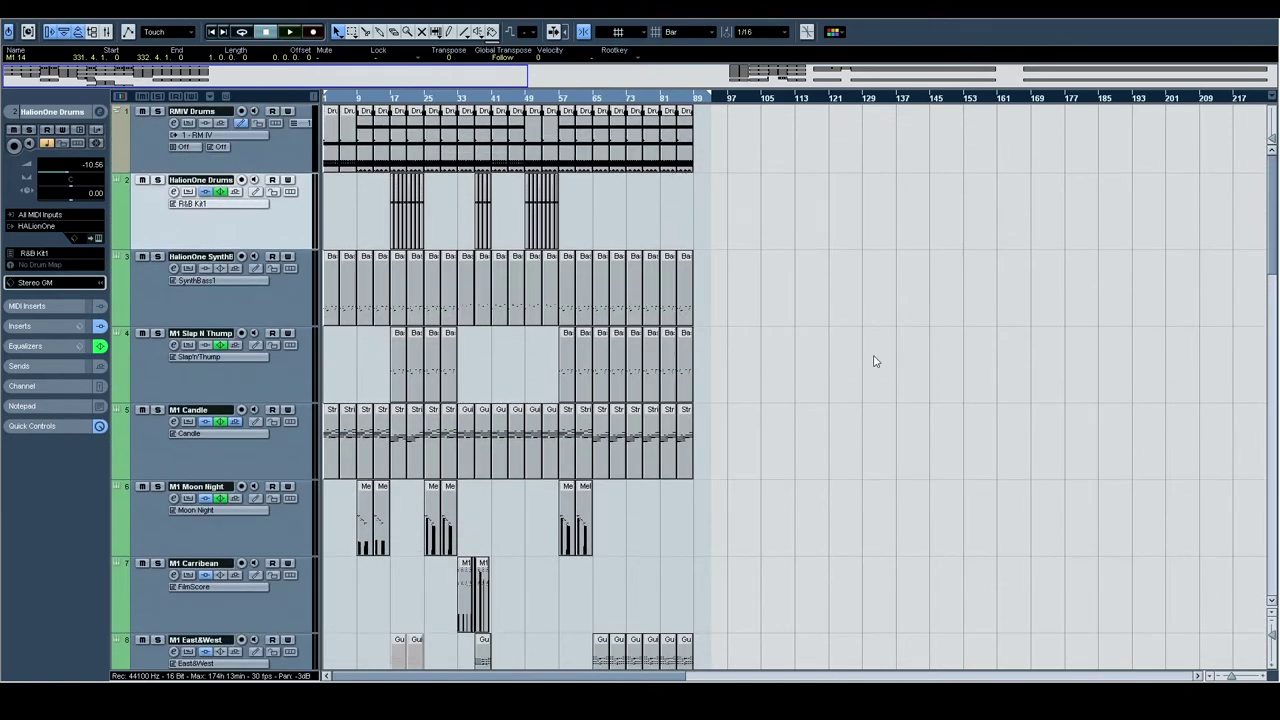
# - Place the project cursor at about bar 311, just before the short Drums, Bass, Strings and Melody parts, zoomed in closely
pyautogui.scroll(-5, 880, 358)
pyautogui.scroll(5, 884, 355)
pyautogui.hscroll(15, 954, 311)
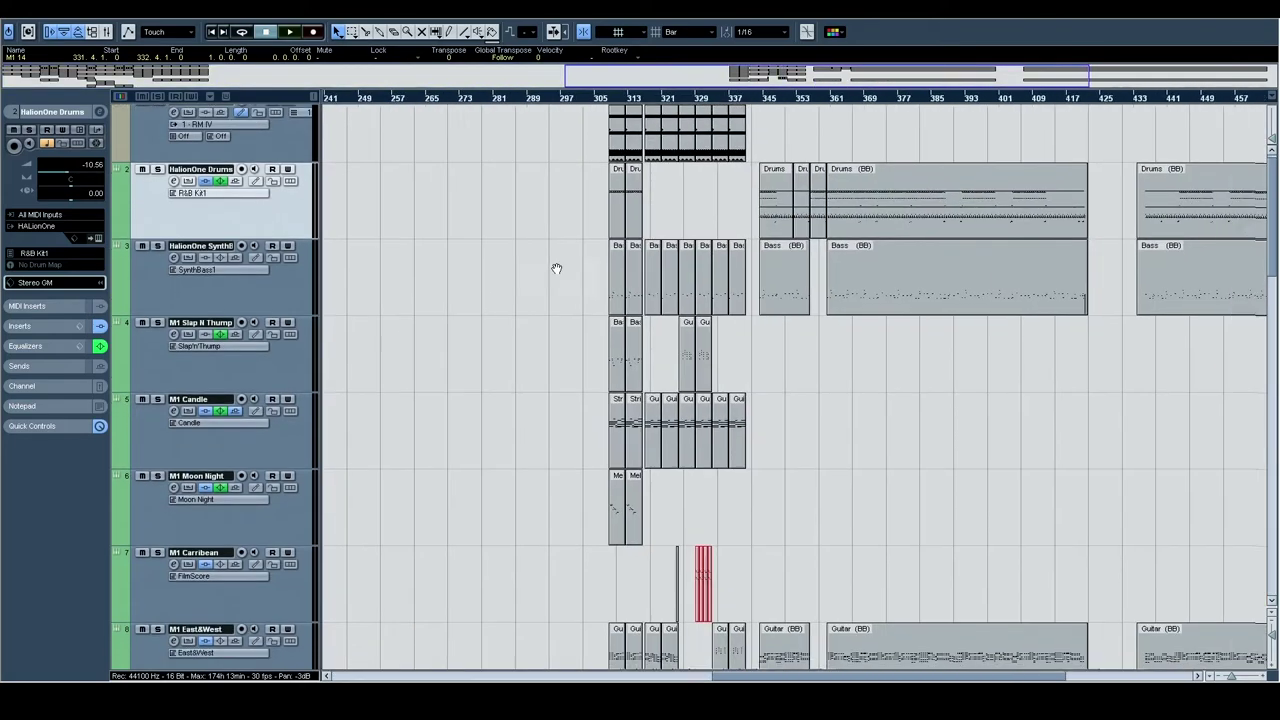
pyautogui.moveTo(605, 100); pyautogui.dragTo(502, 167)
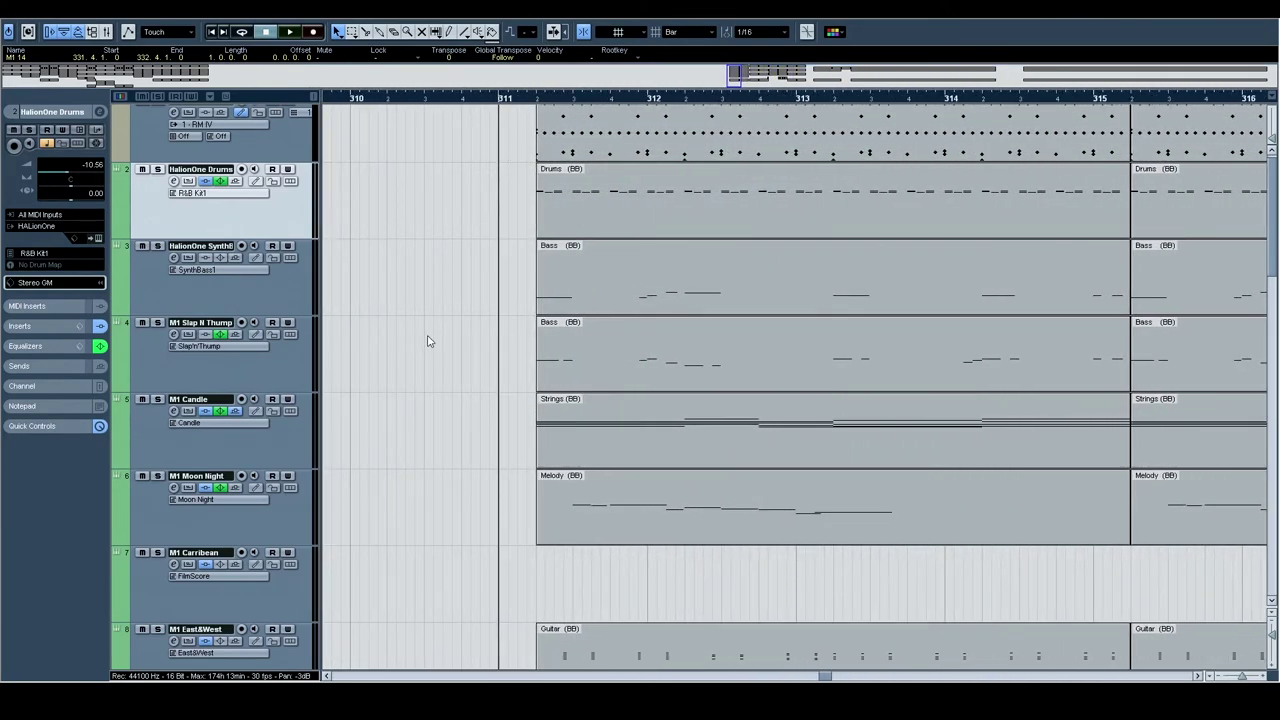
# - Play the short Drums, Bass, Strings, Melody and Guitar parts from about bar 311 while viewing their tracks, and stop playback
pyautogui.press('space')
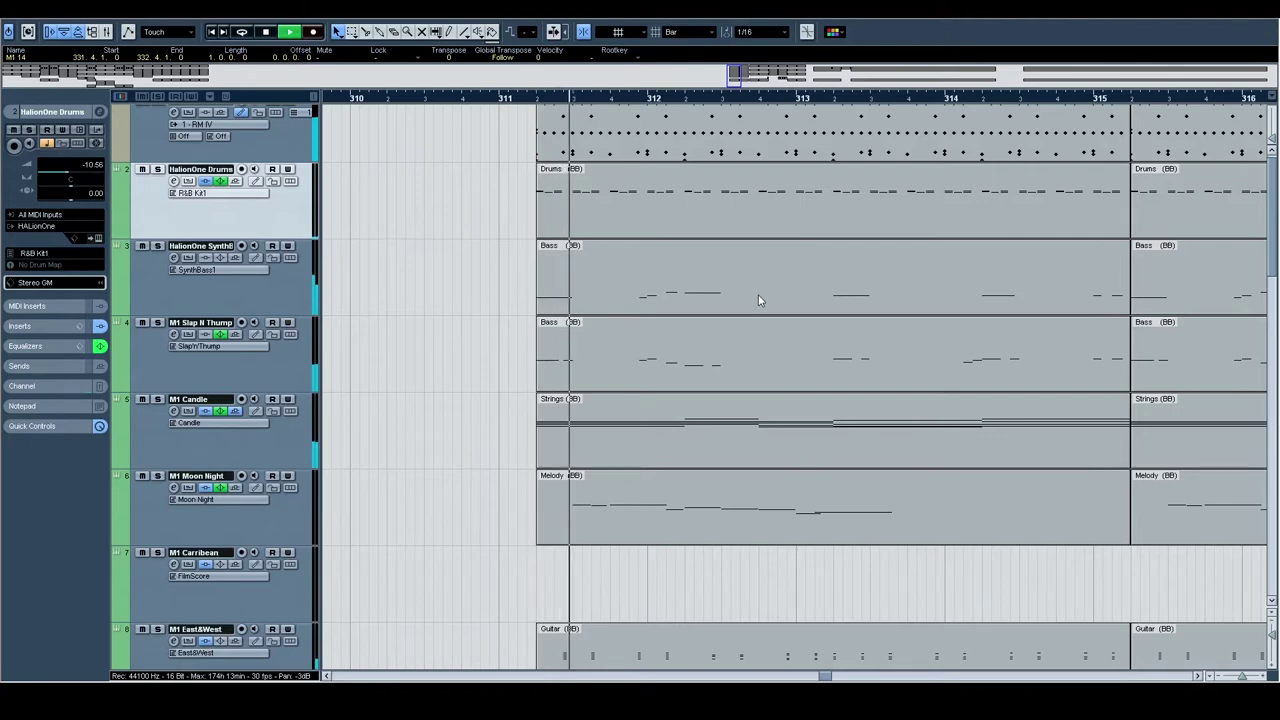
pyautogui.scroll(-3, 655, 295)
pyautogui.scroll(-3, 652, 290)
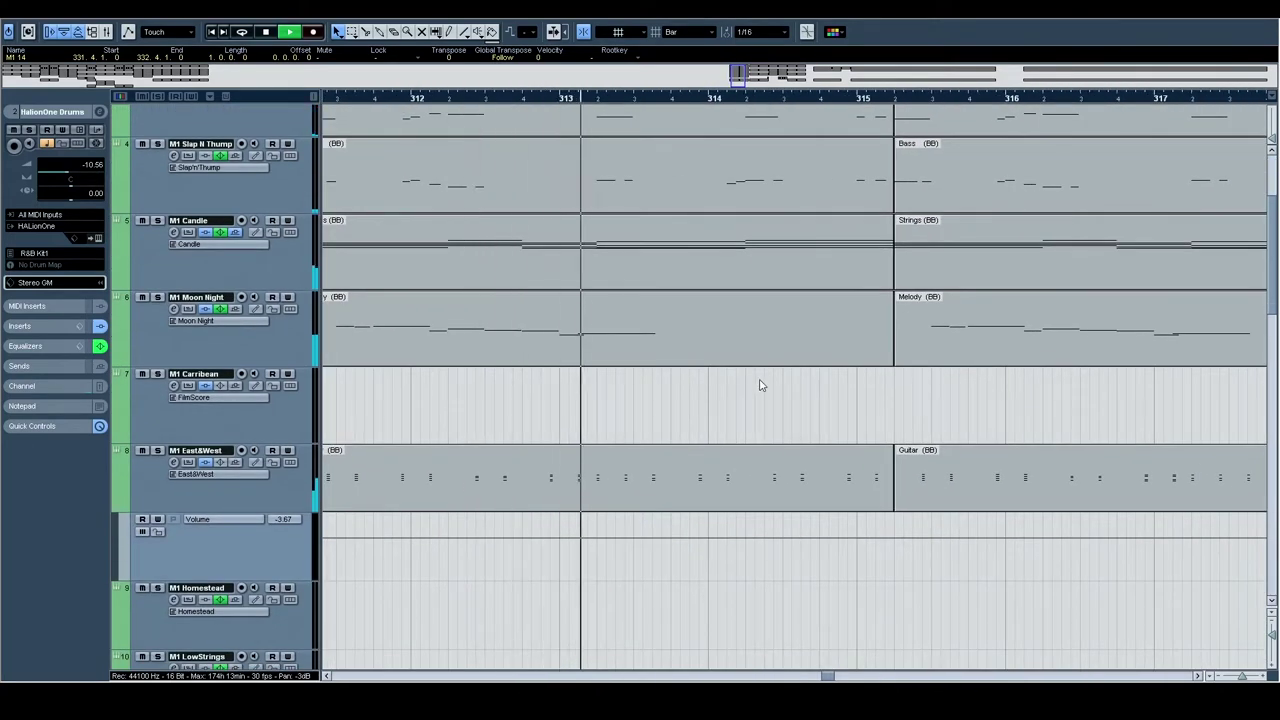
pyautogui.scroll(4, 767, 384)
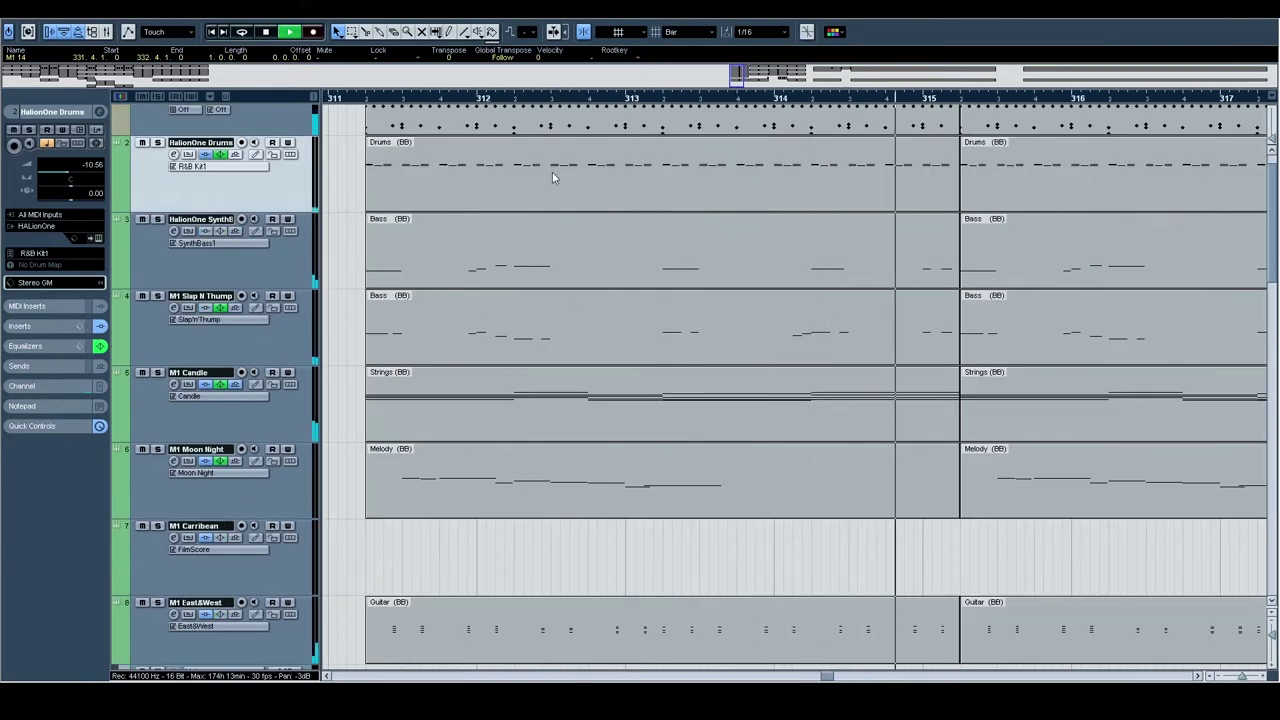
pyautogui.press('space')
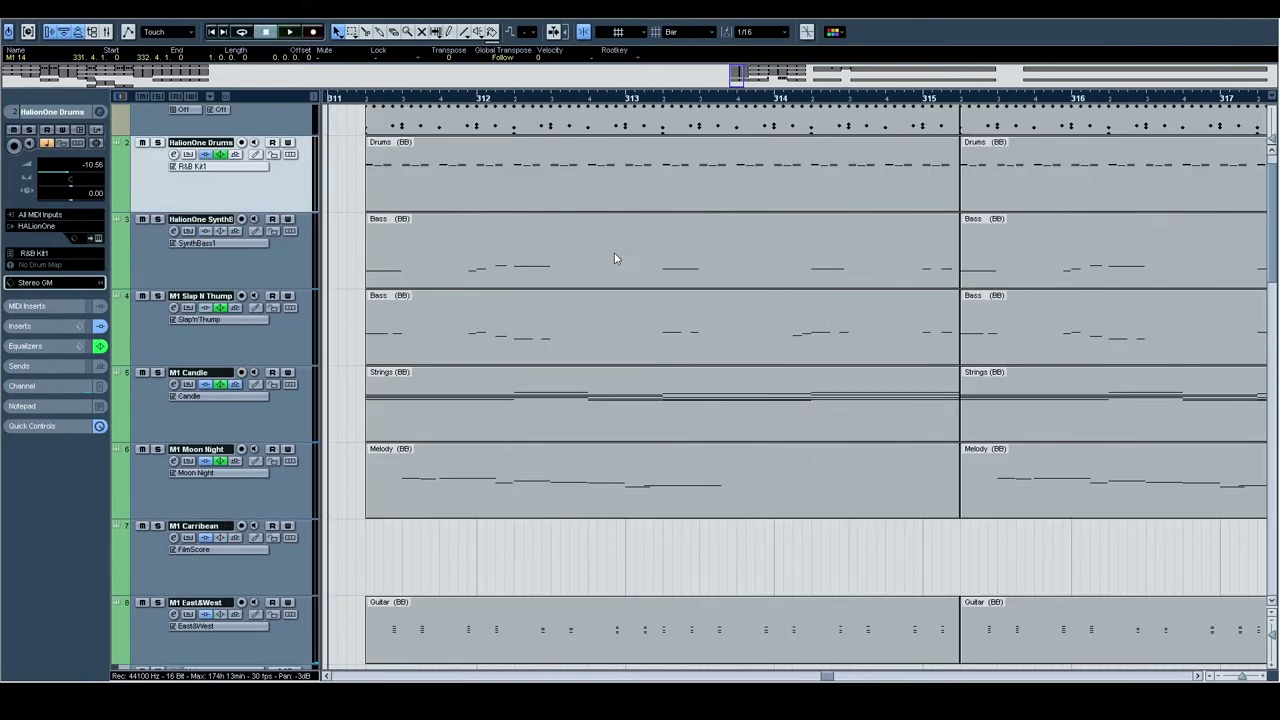
pyautogui.scroll(1, 500, 320)
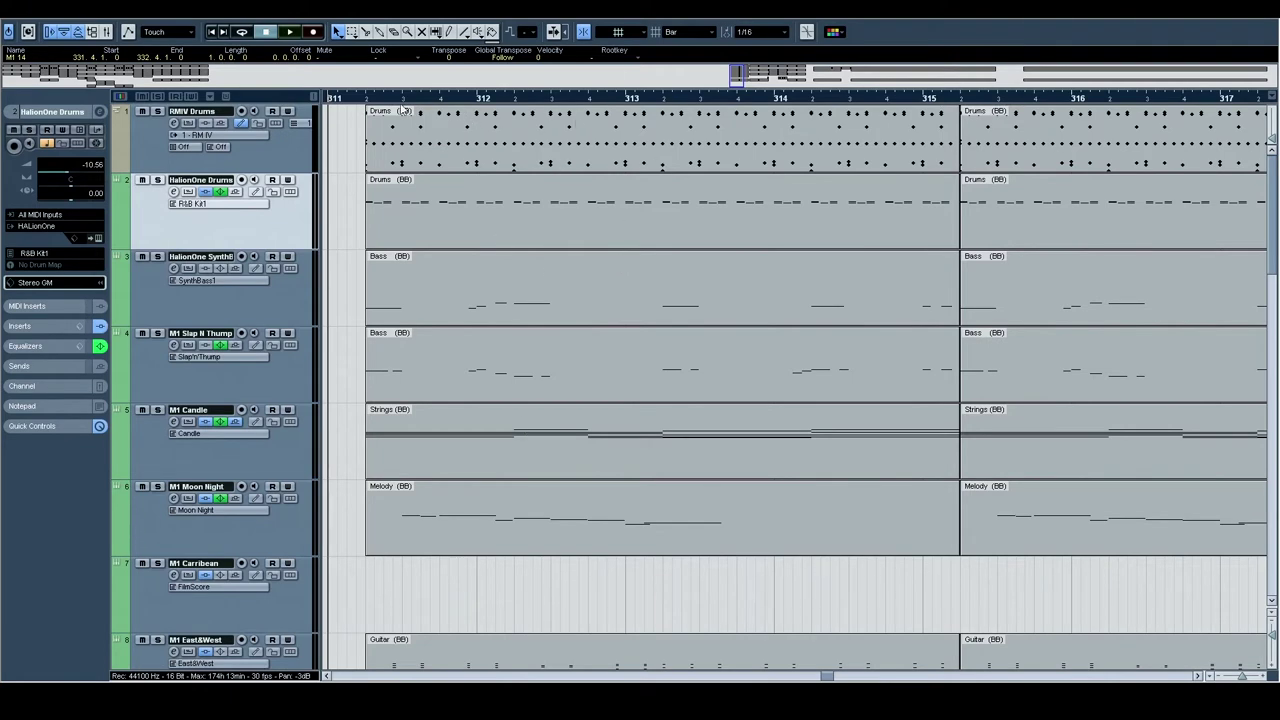
# - Play the full arrangement in the opening song section, from bar 1 to about bar 93, and look over its instrument tracks
pyautogui.moveTo(388, 100); pyautogui.dragTo(133, 49)
pyautogui.press('space')
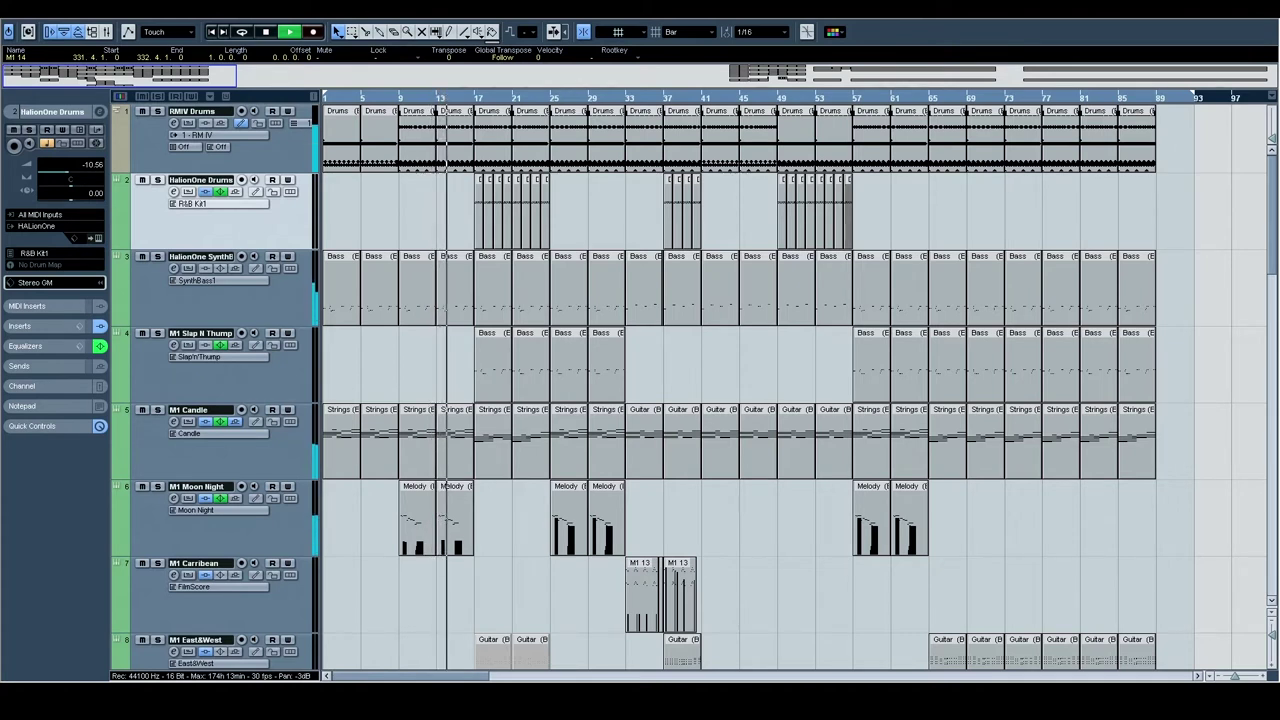
pyautogui.scroll(-3, 548, 316)
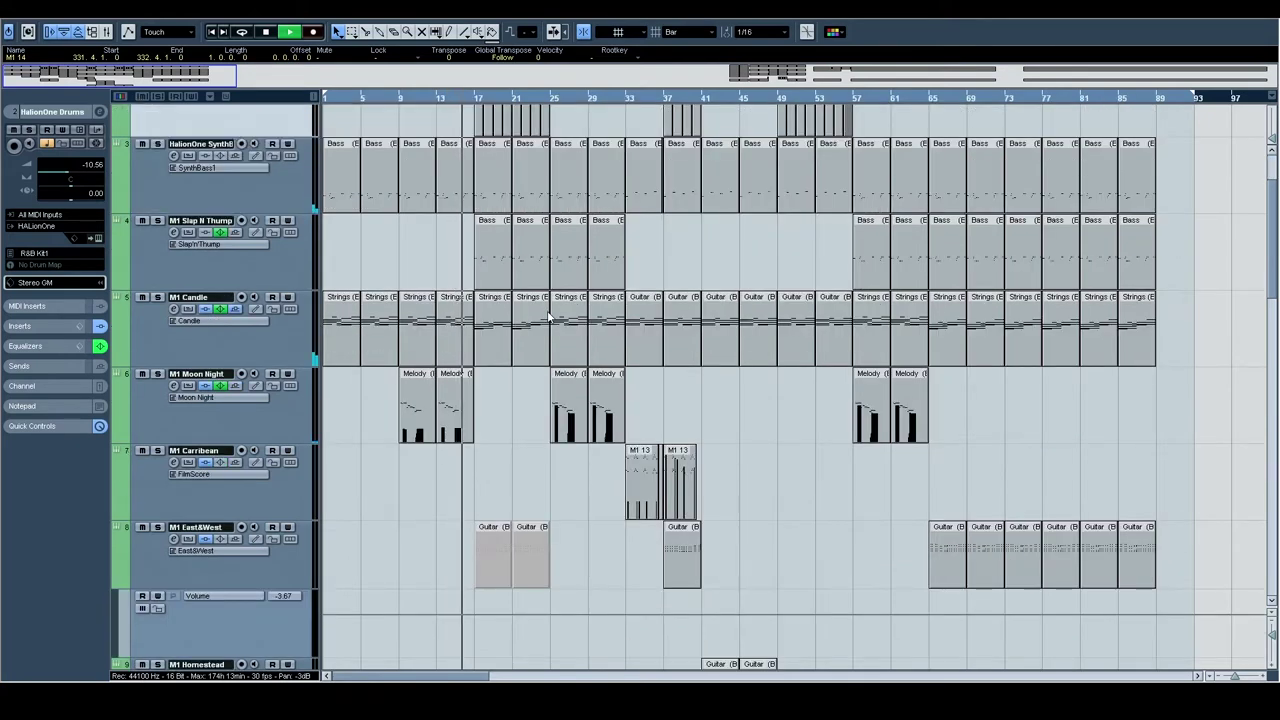
pyautogui.scroll(3, 548, 316)
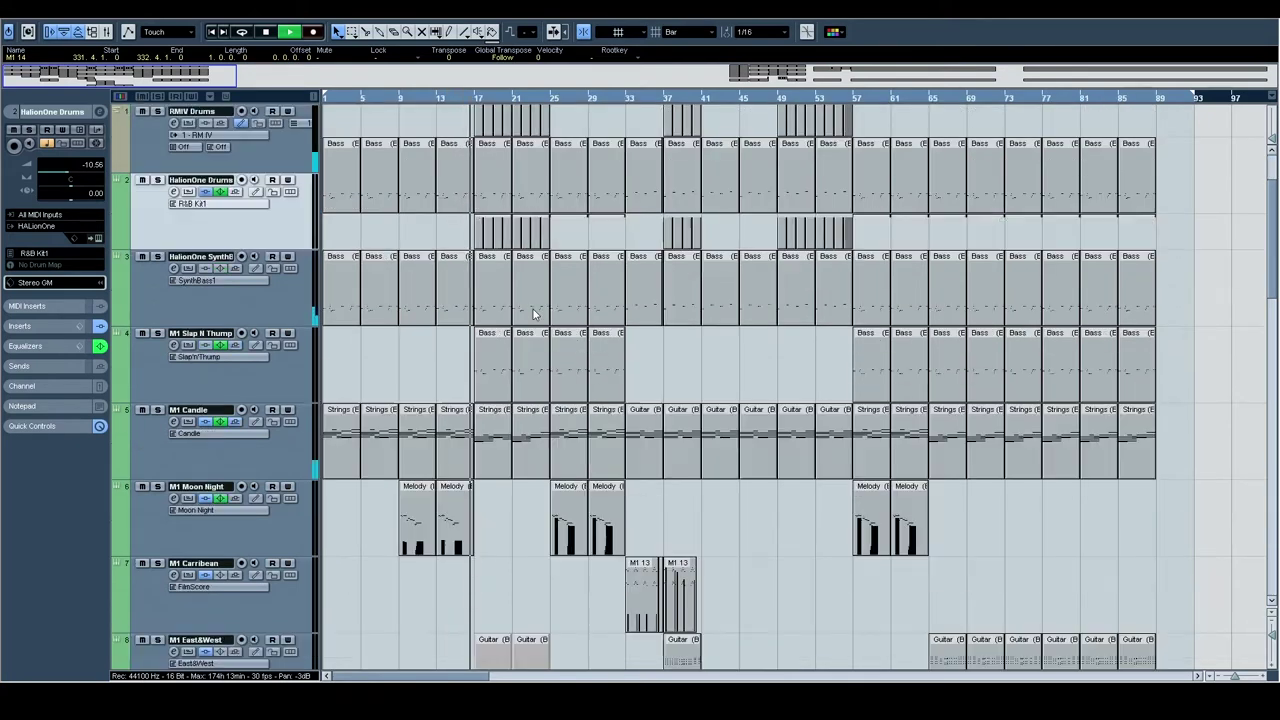
pyautogui.scroll(-9, 533, 314)
pyautogui.scroll(9, 533, 314)
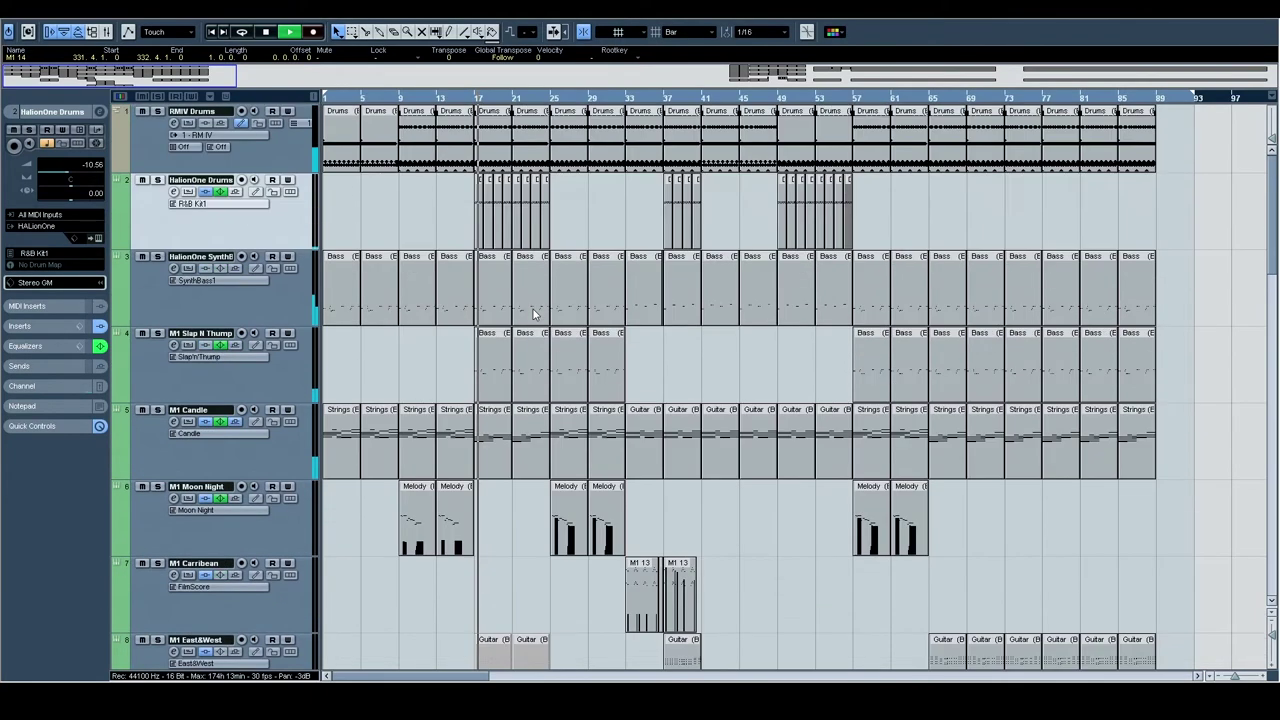
# - Solo the HalionOne Drums track during playback, set its volume to 3.20, and clear the solo
pyautogui.click(157, 180)
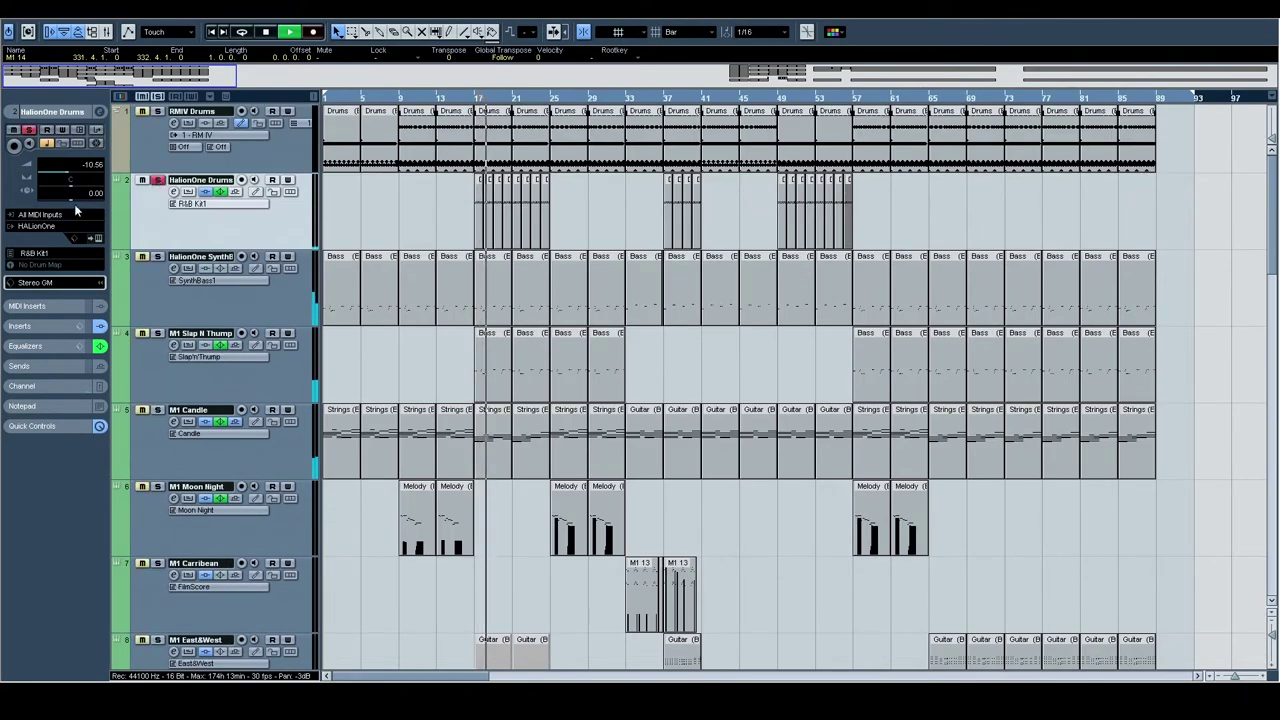
pyautogui.click(157, 180)
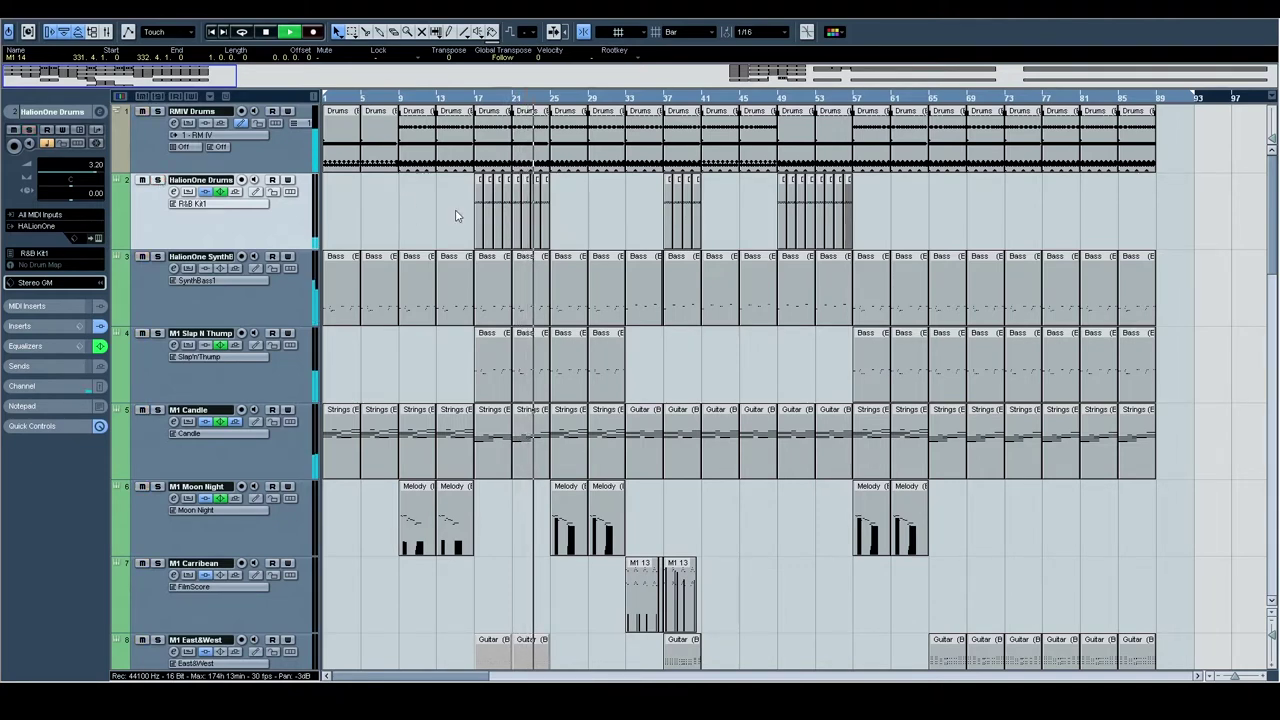
# - Replay from bar 17 and compare the two bass tracks by soloing the HalionOne synth bass and M1 Slap N Thump in turn
pyautogui.scroll(-3, 455, 216)
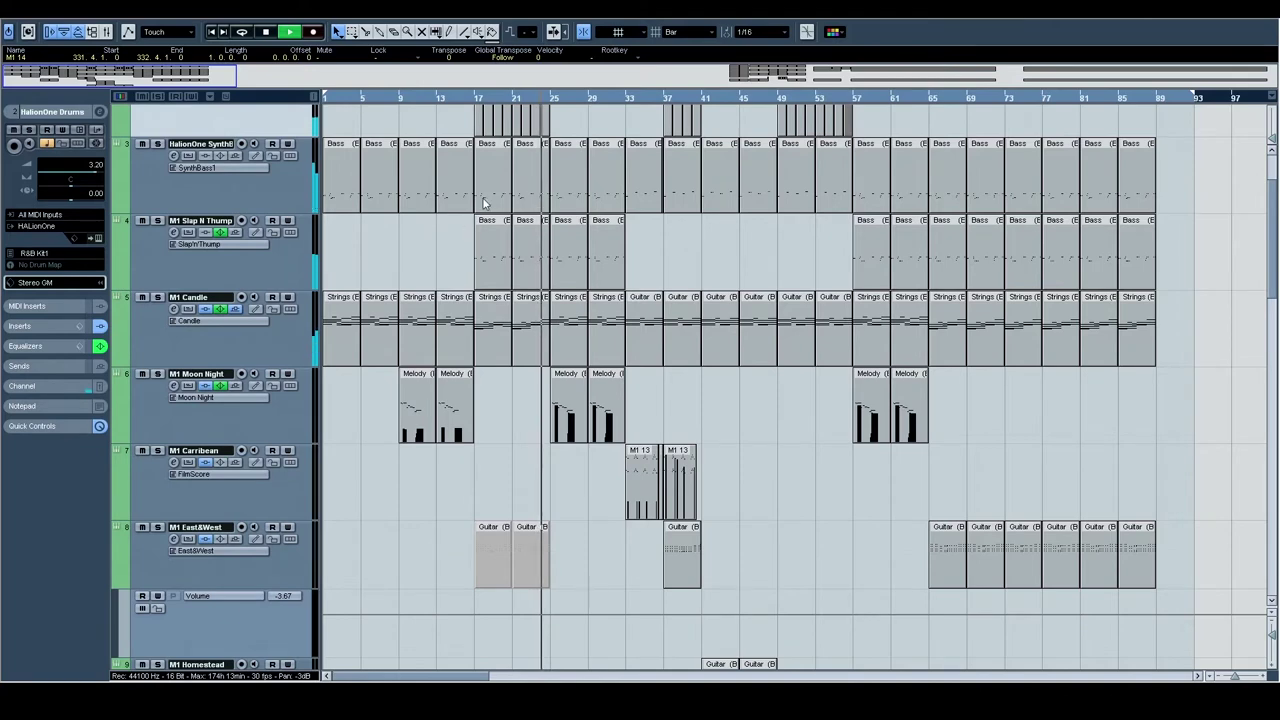
pyautogui.scroll(2, 476, 120)
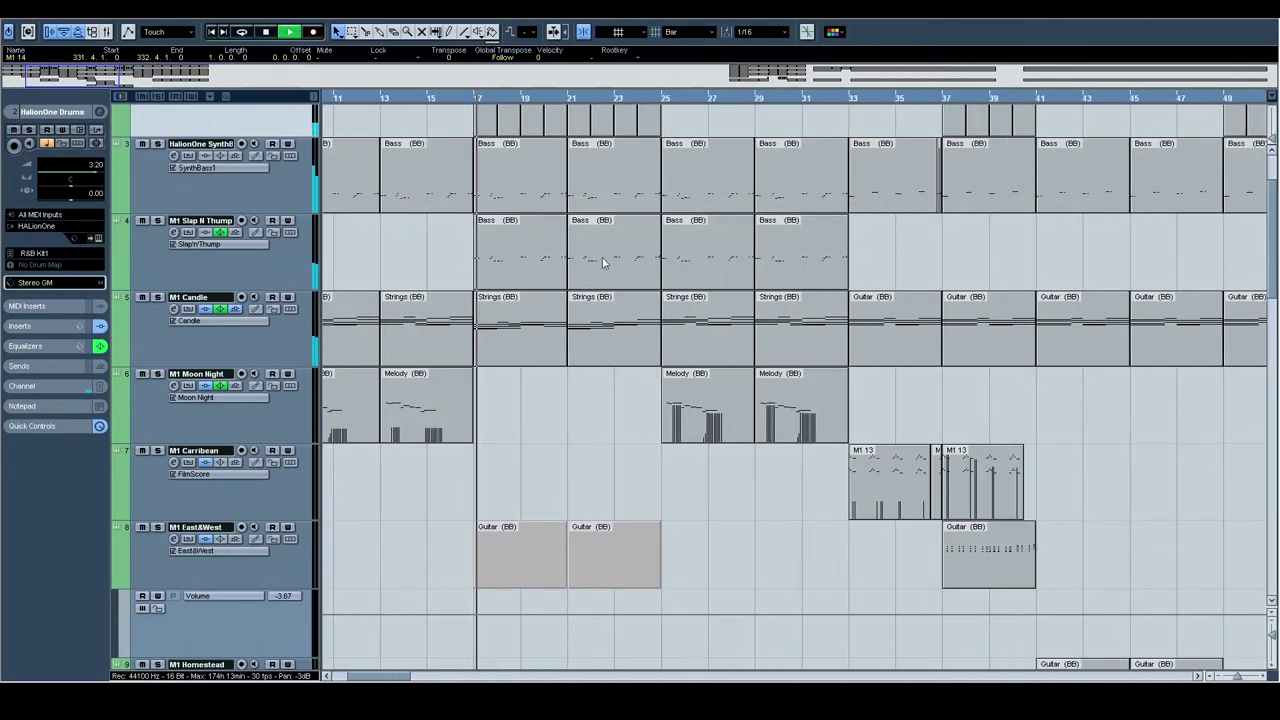
pyautogui.scroll(3, 602, 257)
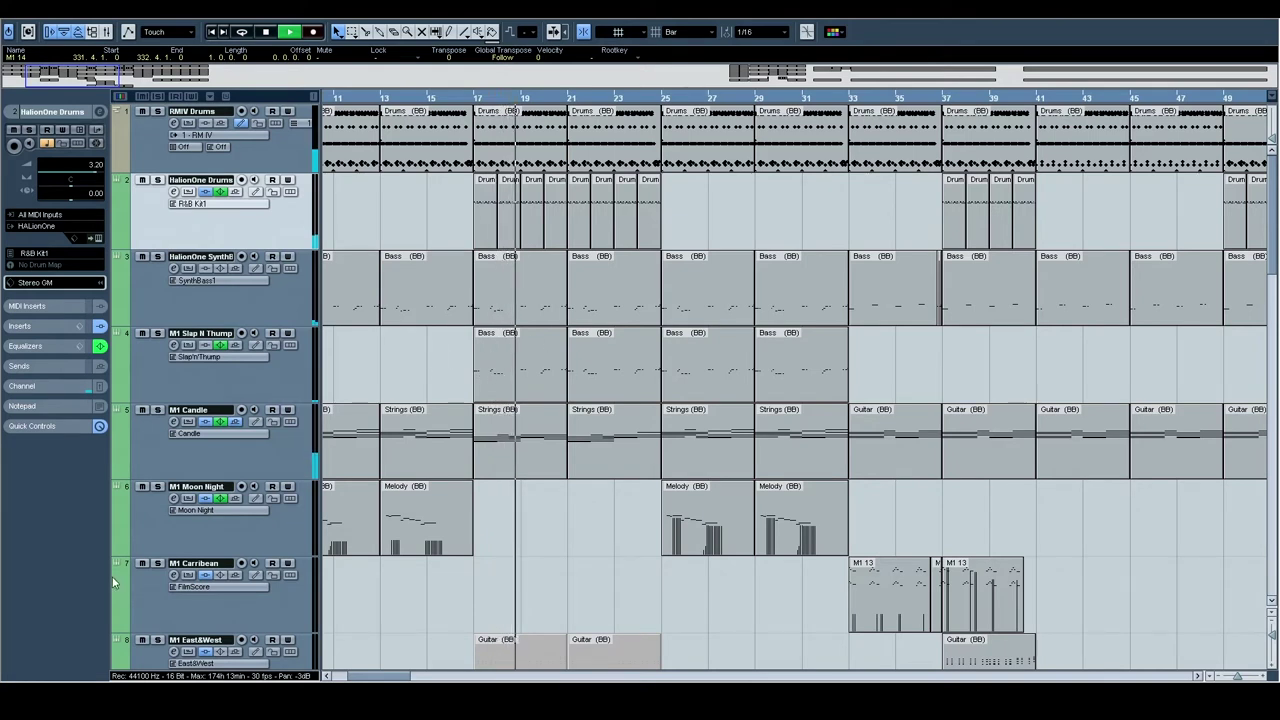
pyautogui.click(146, 261)
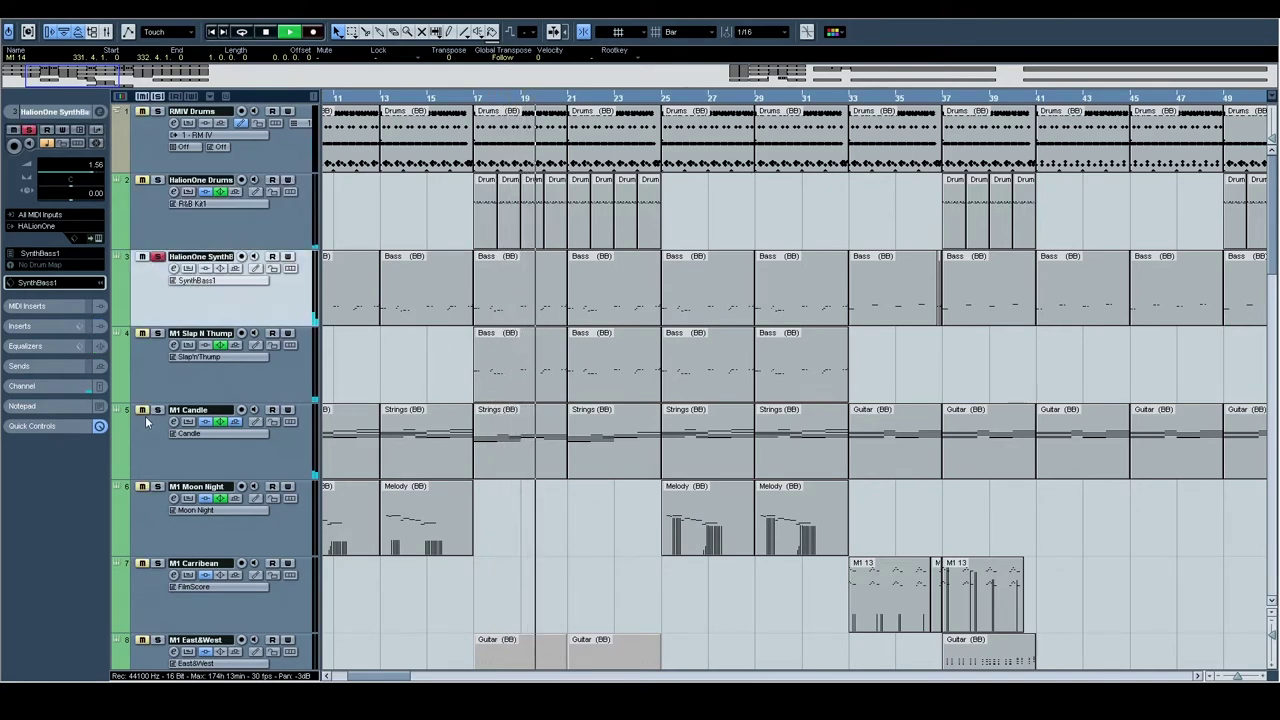
pyautogui.click(156, 336)
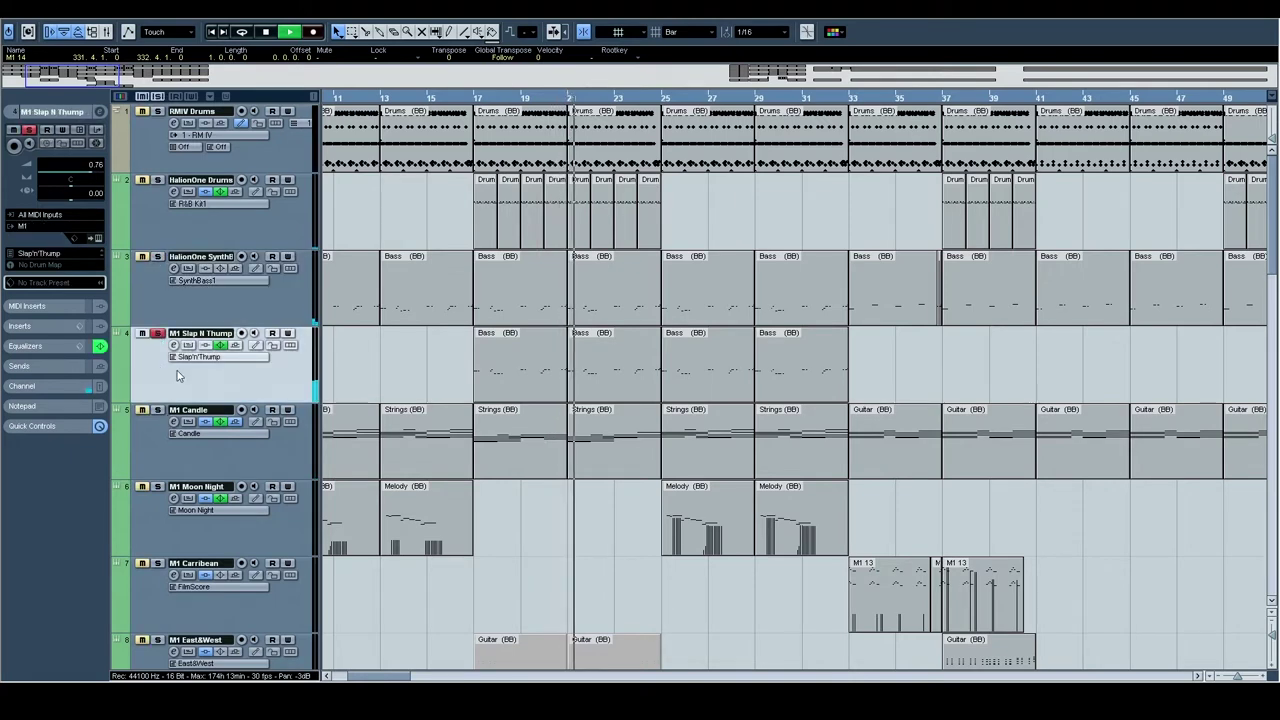
# - Examine the M1 Slap N Thump equalizer in its channel settings, replay from bar 17, and hear the synth bass with all solos cleared
pyautogui.click(97, 113)
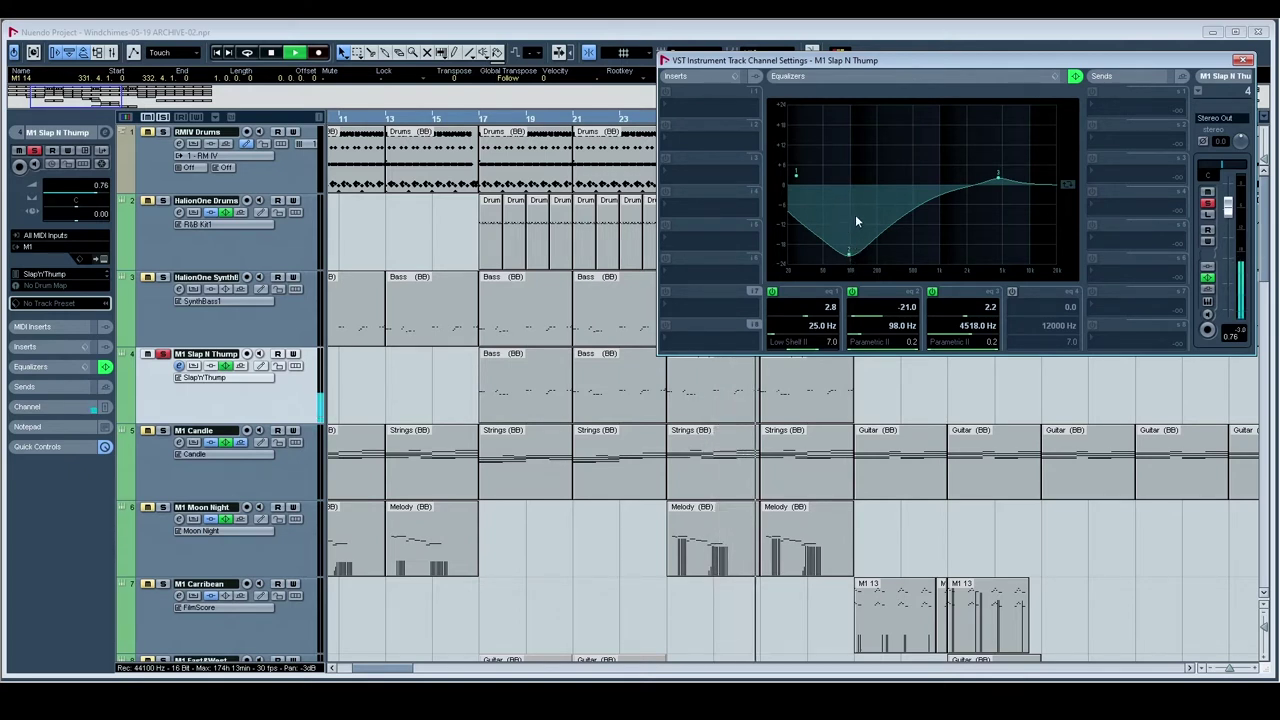
pyautogui.click(483, 119)
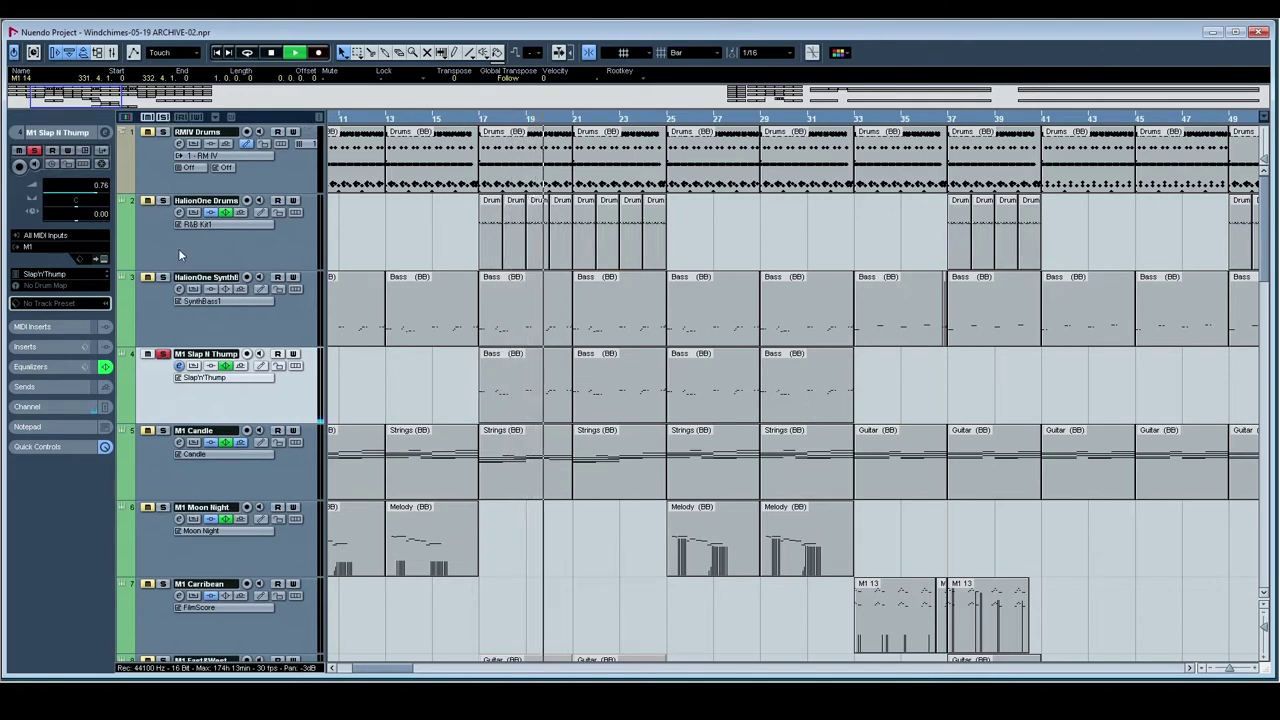
pyautogui.click(170, 292)
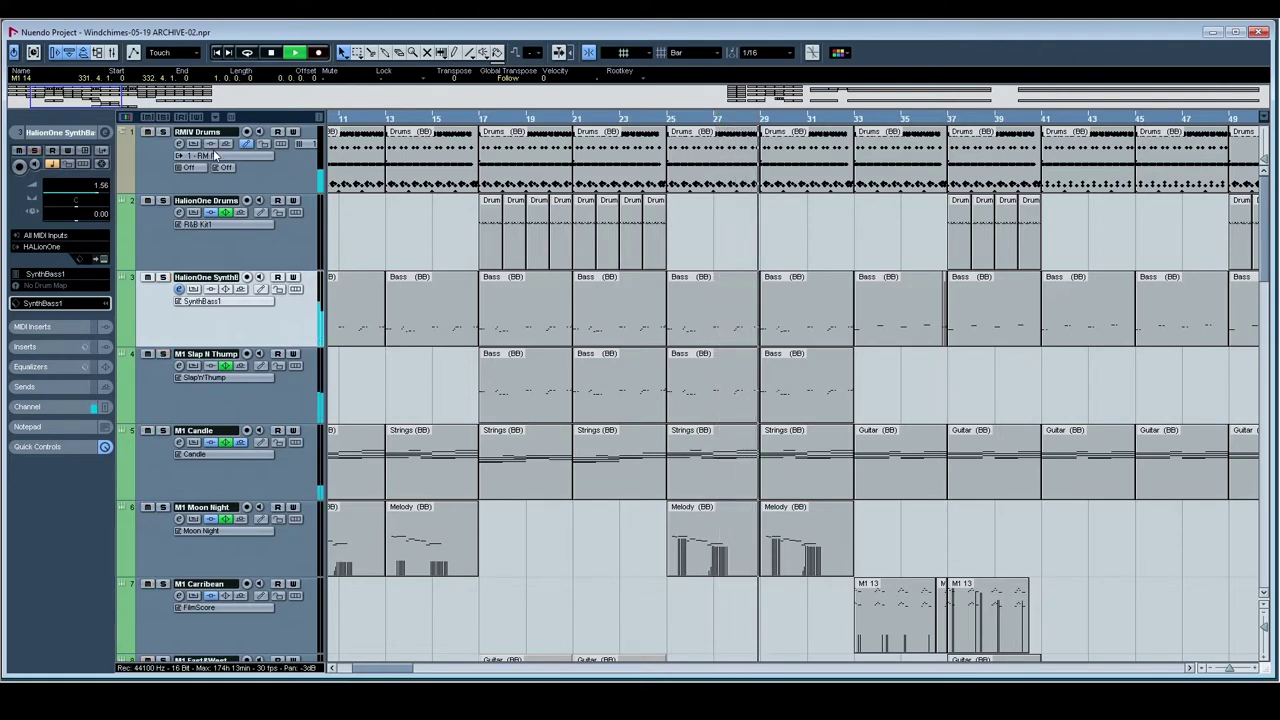
# - Stop playback, solo the M1 Candle and M1 Moon Night tracks, and play them from bar 1
pyautogui.moveTo(765, 221); pyautogui.dragTo(708, 189)
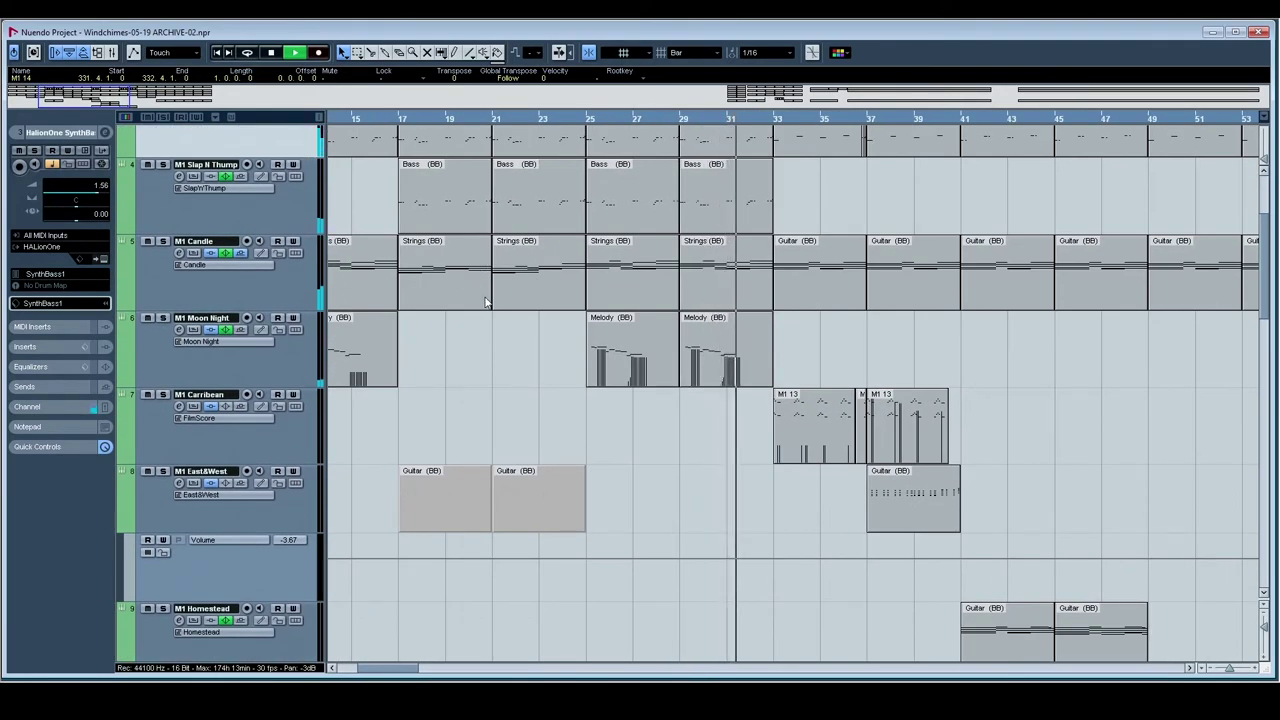
pyautogui.press('space')
pyautogui.moveTo(495, 302); pyautogui.dragTo(433, 365)
pyautogui.click(205, 268)
pyautogui.moveTo(365, 230); pyautogui.dragTo(640, 193)
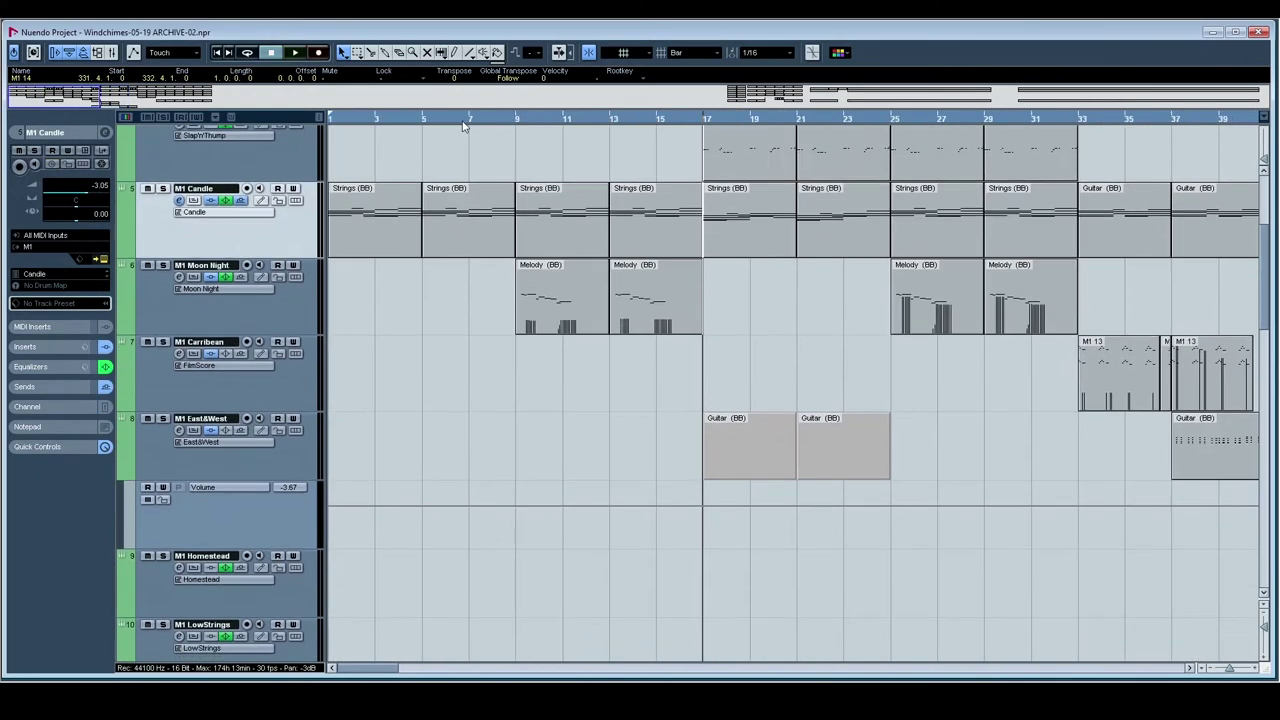
pyautogui.moveTo(420, 120); pyautogui.dragTo(265, 122)
pyautogui.press('s')
pyautogui.press('space')
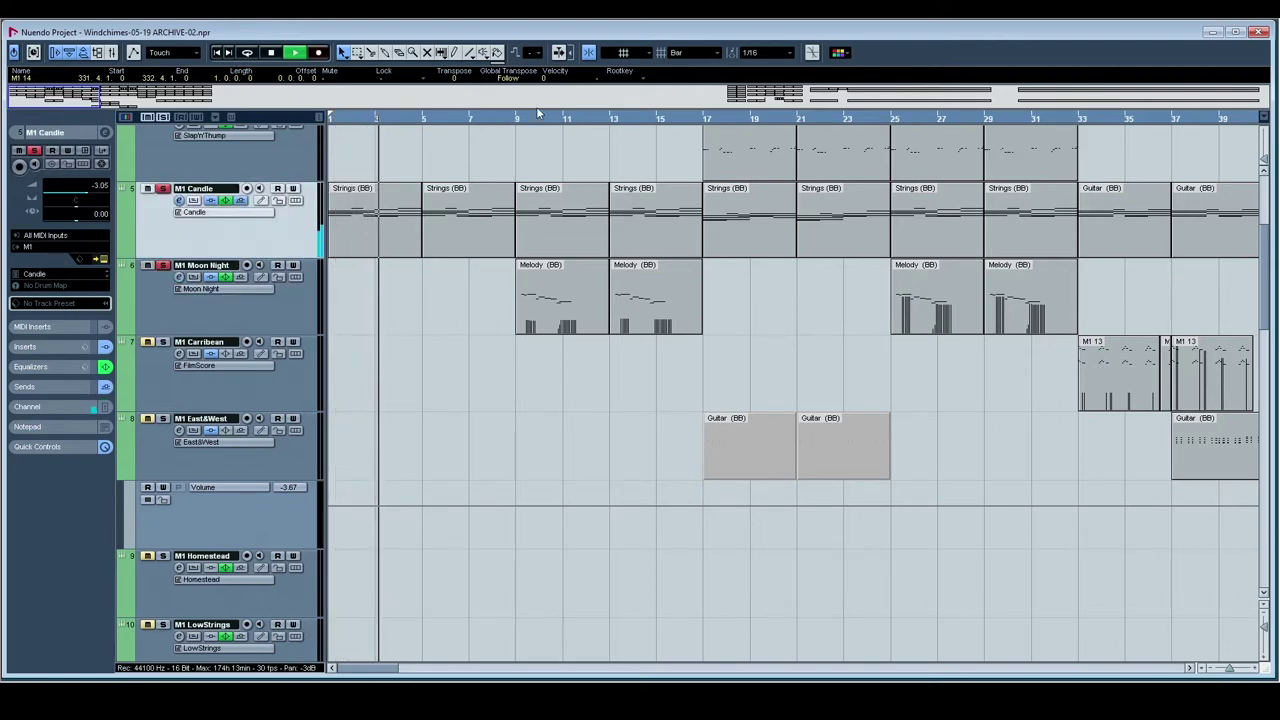
# - Play M1 Moon Night alone from bar 9 and examine its Korg M1 instrument settings
pyautogui.click(516, 116)
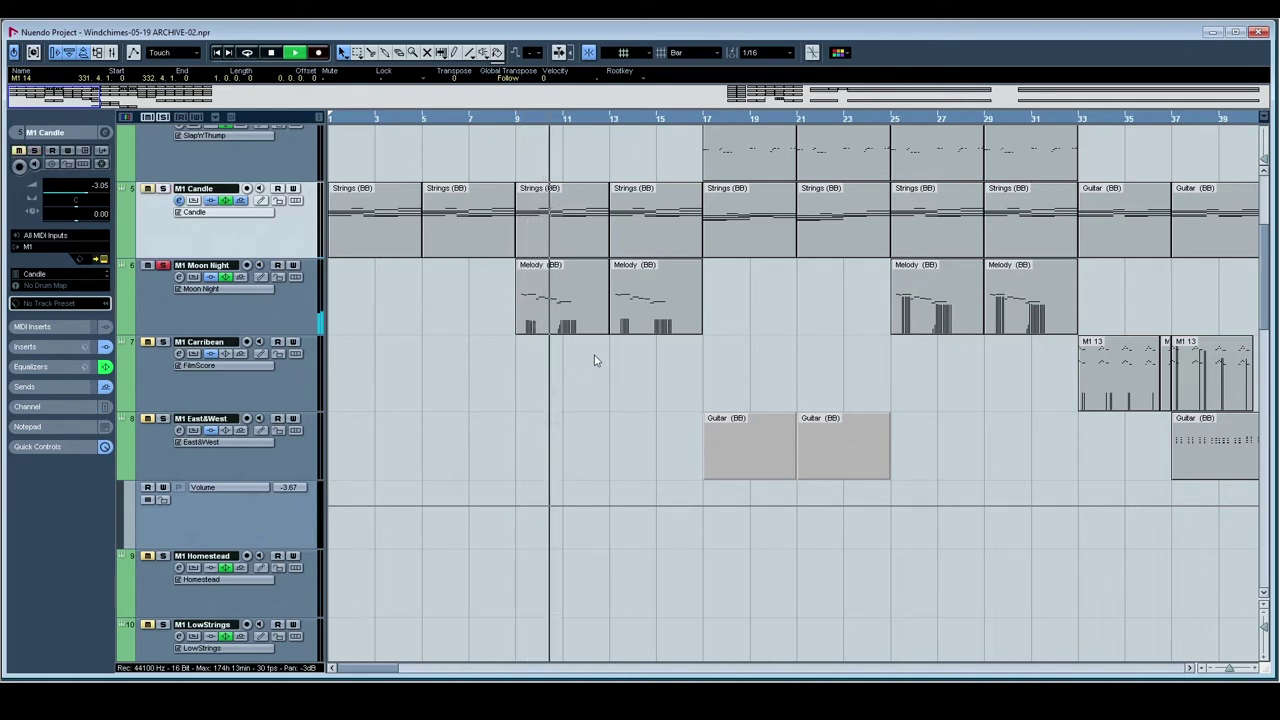
pyautogui.click(238, 314)
pyautogui.click(101, 260)
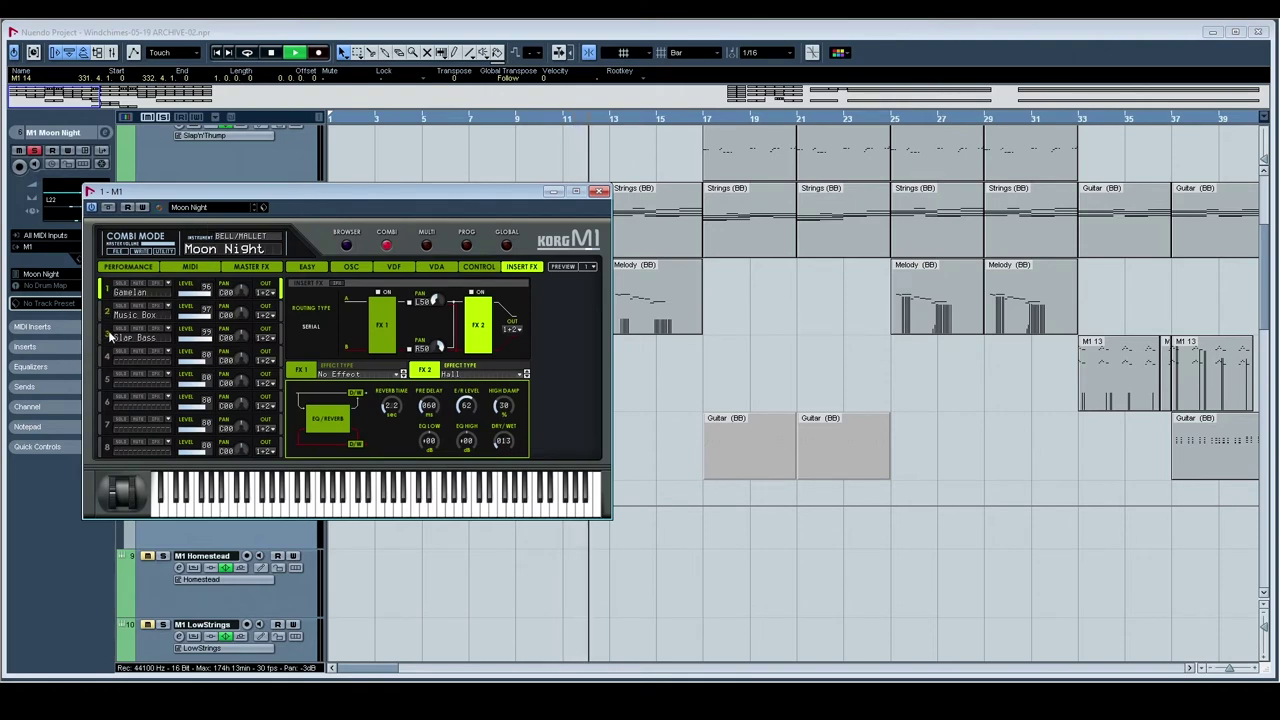
pyautogui.click(599, 192)
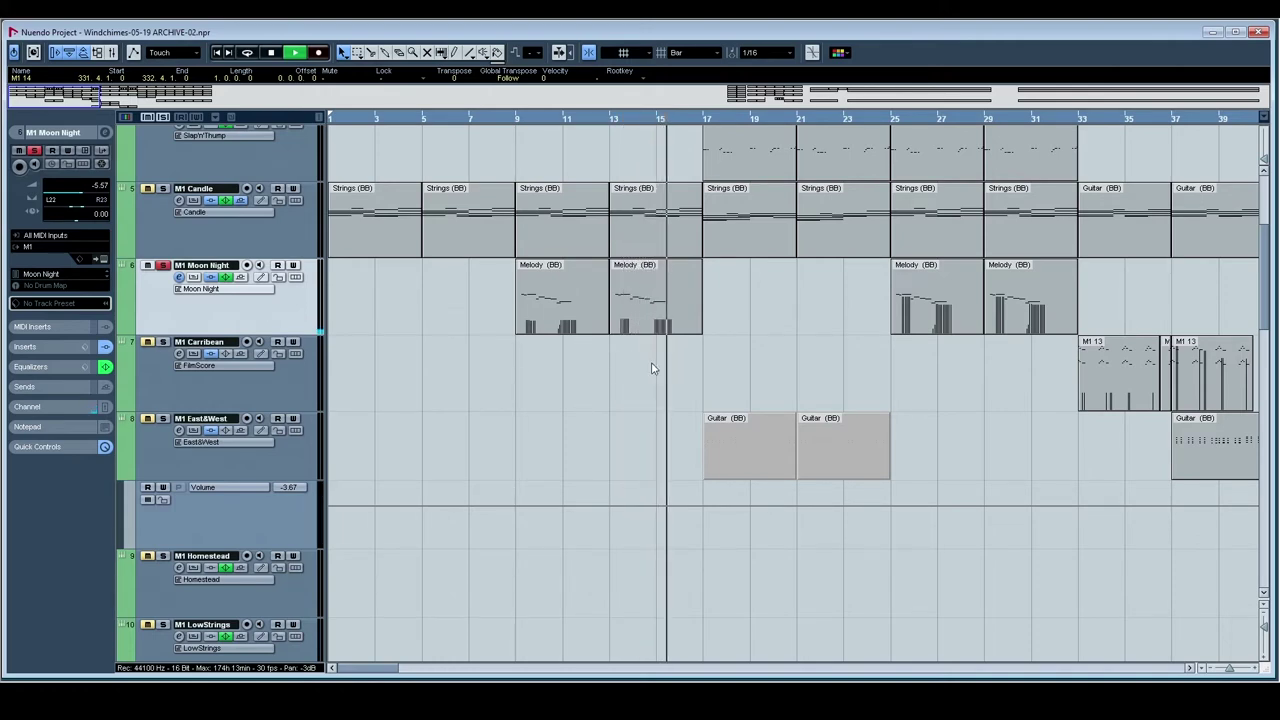
# - Replay the Moon Night melody from bar 25, solo M1 Carribean as well, and move playback to its parts at bar 33
pyautogui.moveTo(653, 369); pyautogui.dragTo(387, 361)
pyautogui.click(812, 120)
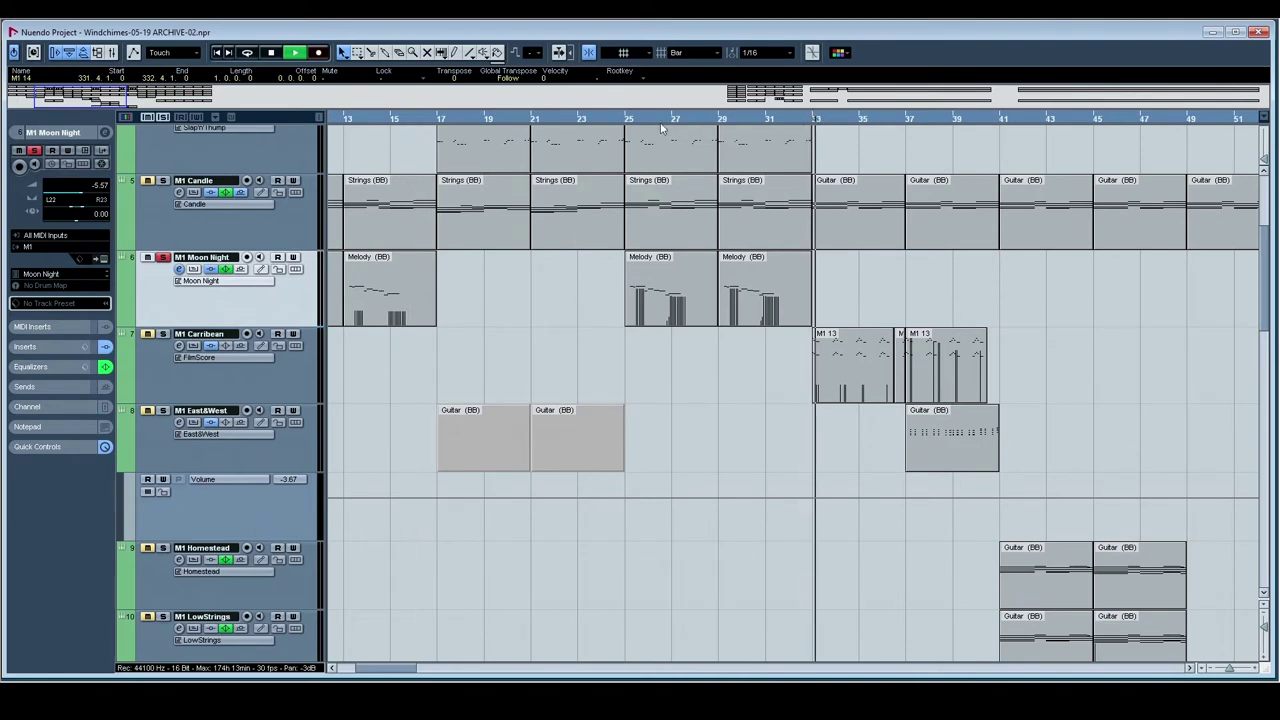
pyautogui.click(628, 120)
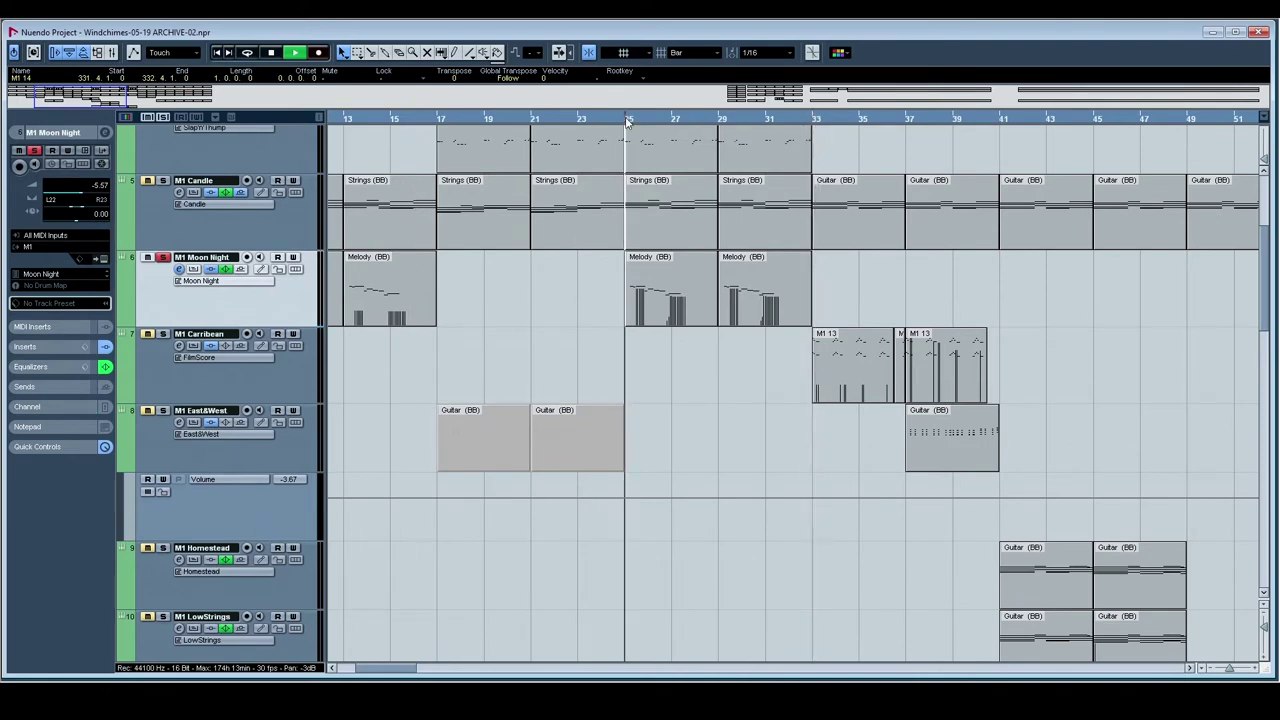
pyautogui.click(165, 335)
pyautogui.click(807, 120)
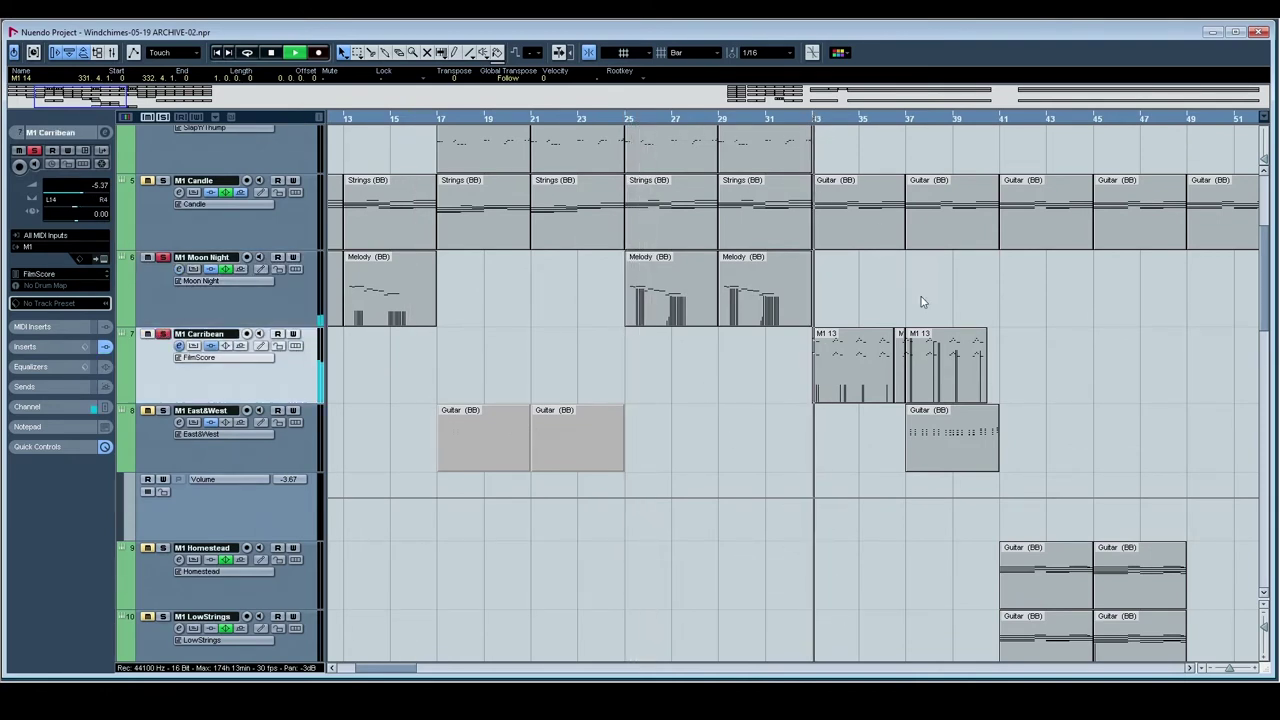
# - Examine the M1 Carribean track's FilmScore instrument, and solo M1 East&West to examine its instrument settings
pyautogui.click(104, 260)
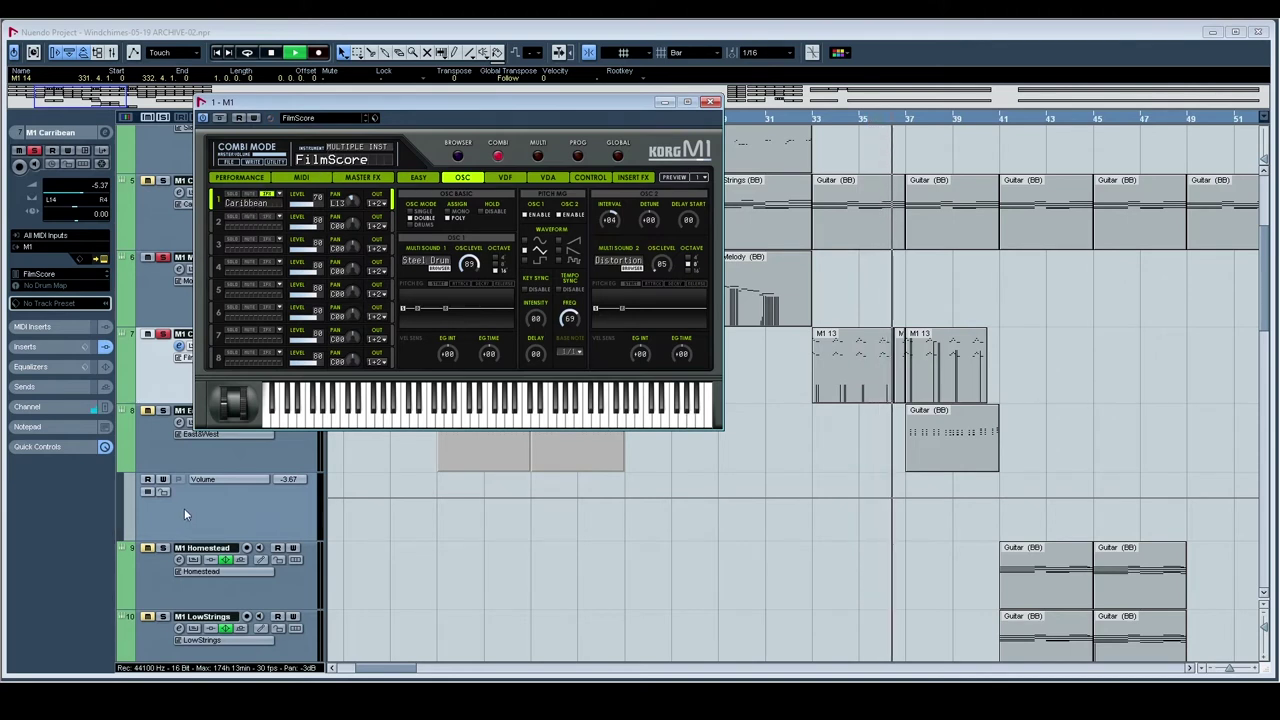
pyautogui.click(710, 103)
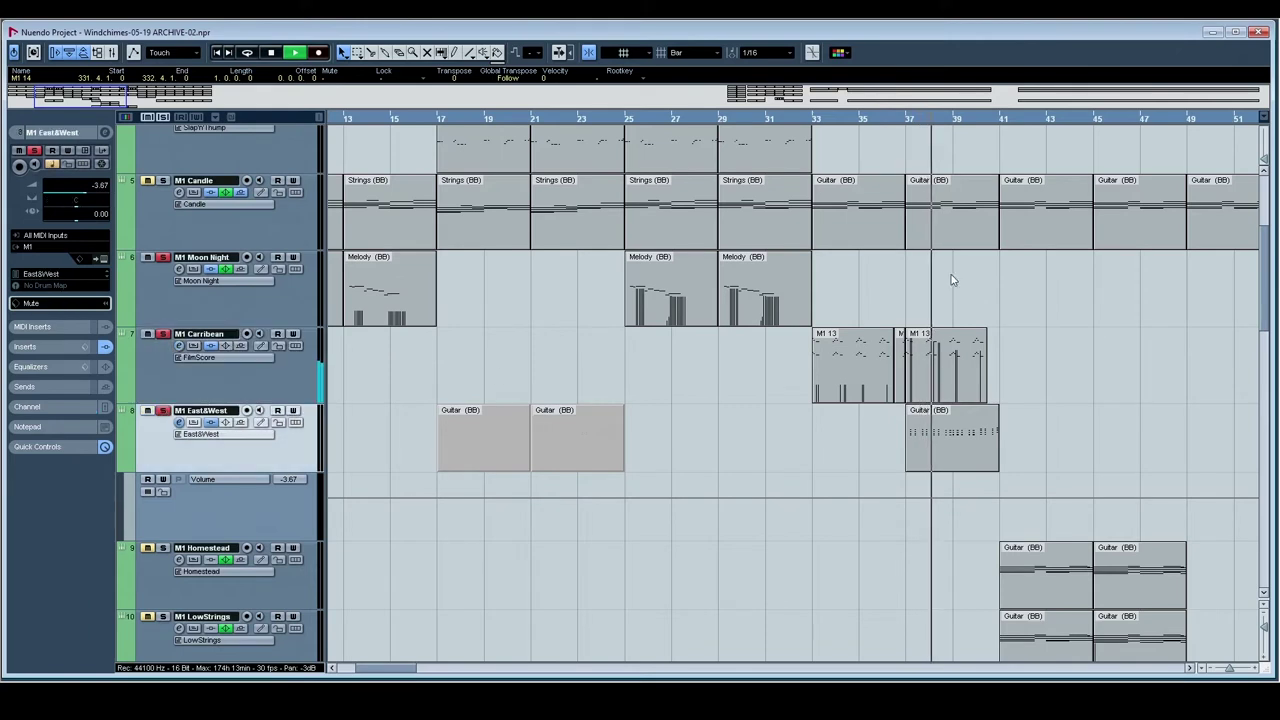
pyautogui.click(104, 260)
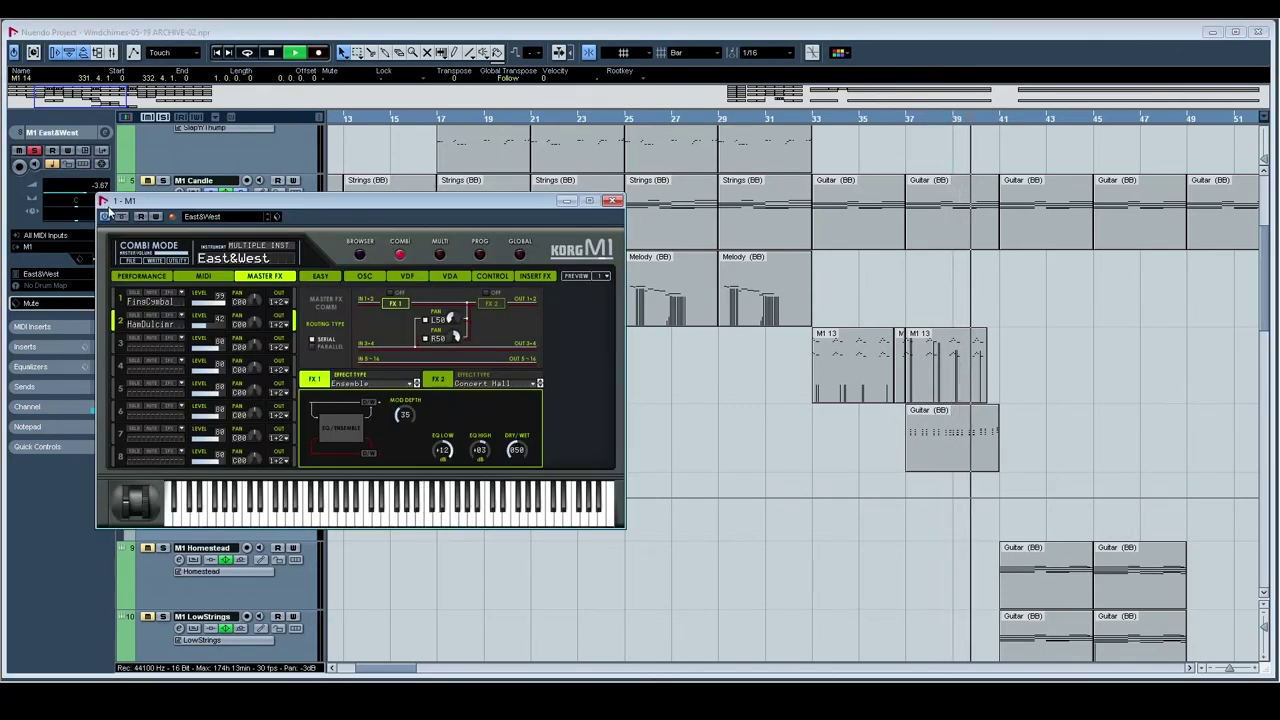
pyautogui.doubleClick(104, 203)
# - Clear all solos and replay from just before bar 41 to hear the M1 Homestead and M1 LowStrings parts in the arrangement
pyautogui.moveTo(746, 280); pyautogui.dragTo(288, 222)
pyautogui.moveTo(694, 312); pyautogui.dragTo(612, 281)
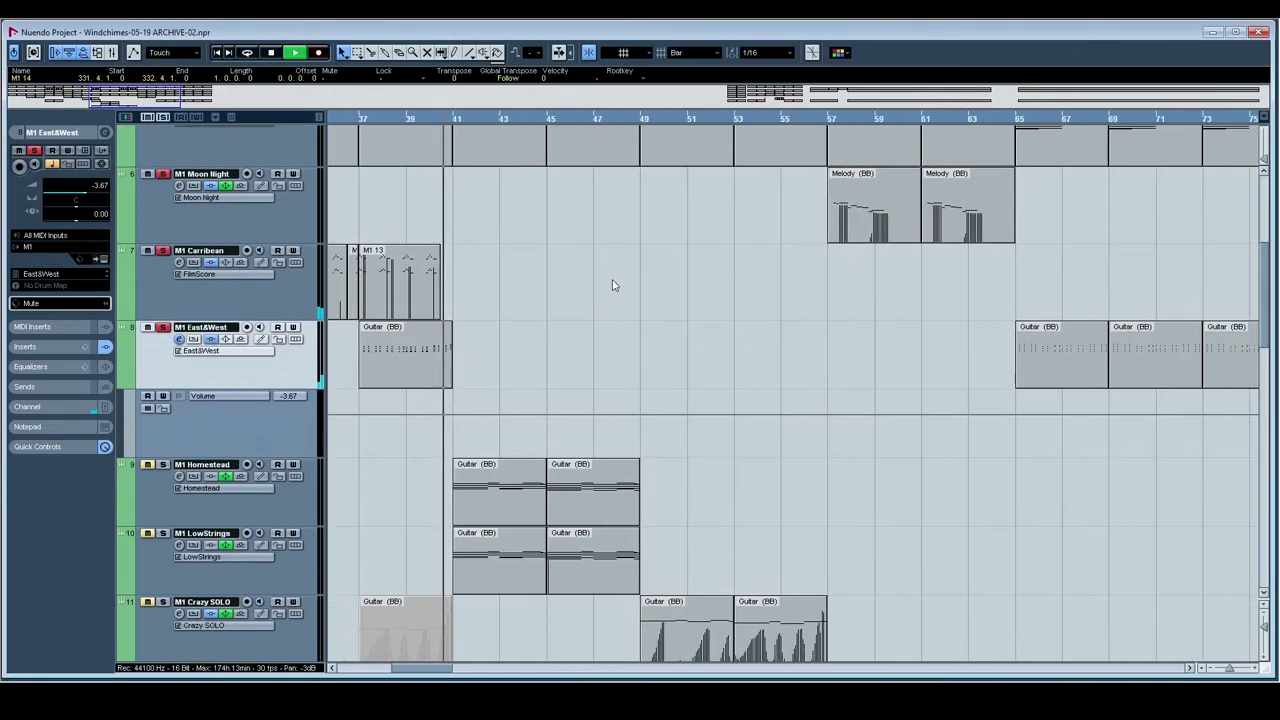
pyautogui.scroll(-4, 612, 285)
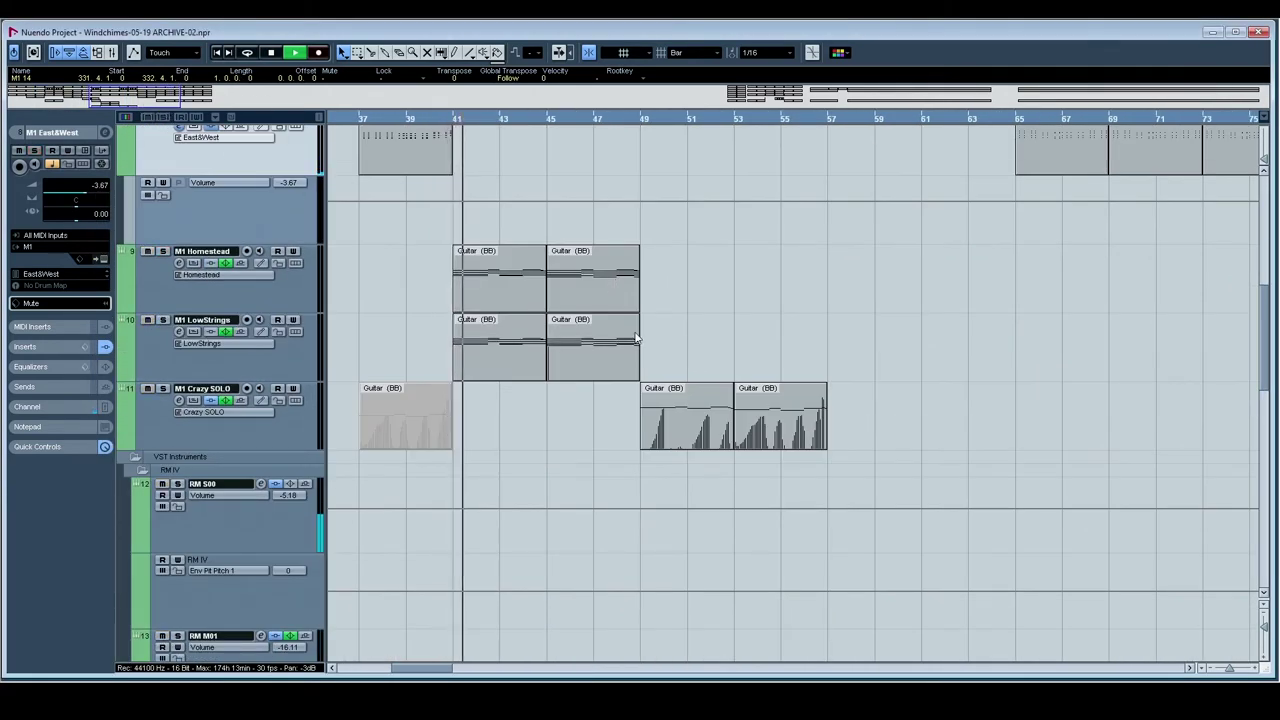
pyautogui.click(440, 119)
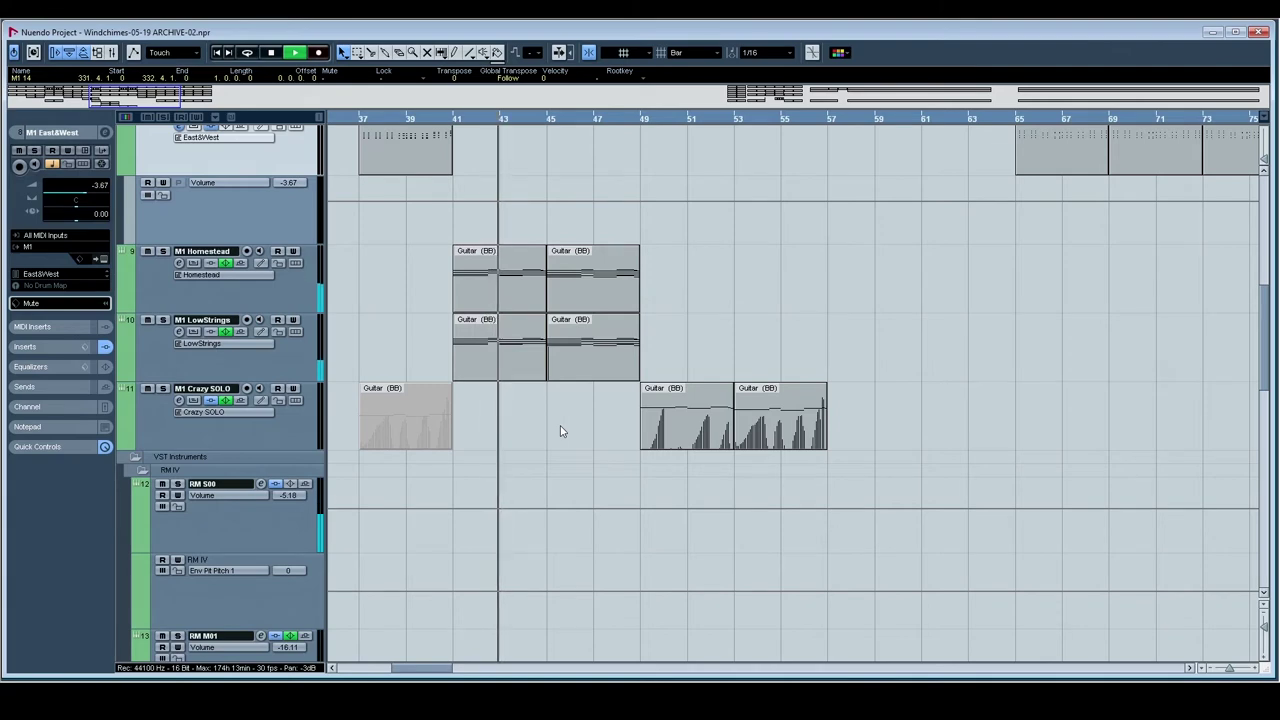
pyautogui.scroll(3, 480, 340)
pyautogui.scroll(-2, 420, 420)
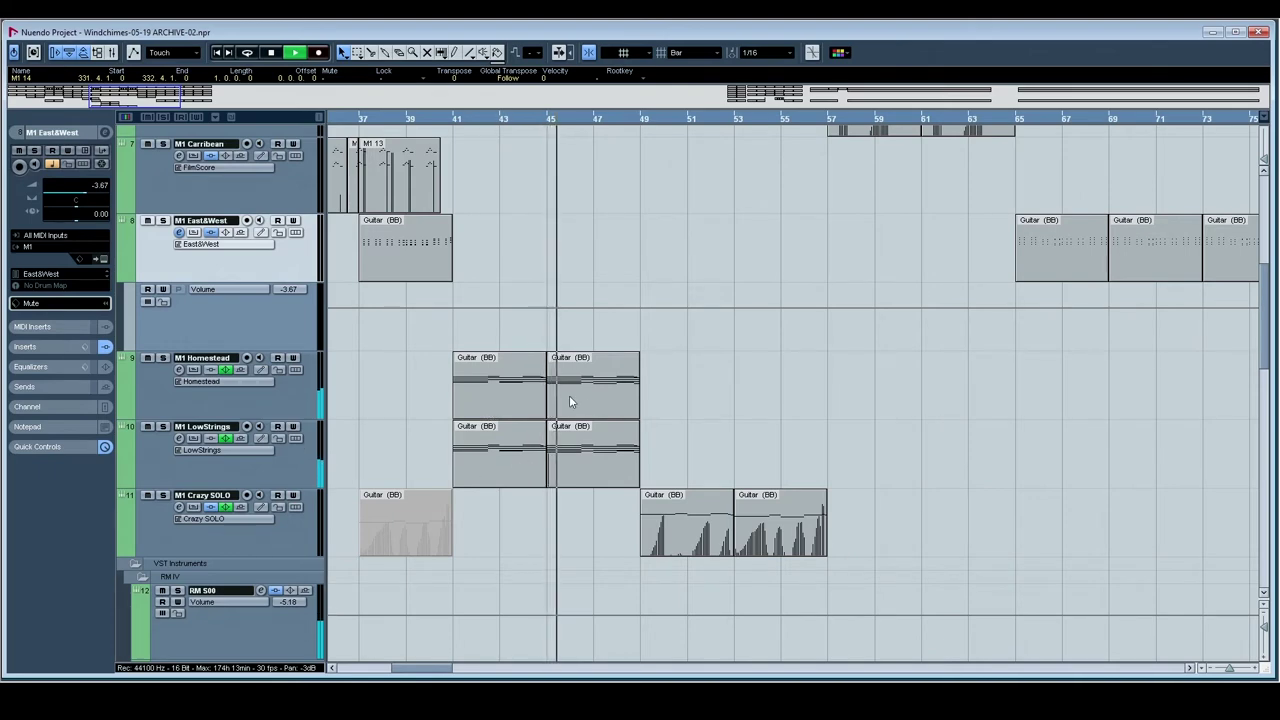
# - Follow playback from the M1 Homestead and M1 LowStrings parts into the M1 Crazy SOLO parts at bar 49
pyautogui.scroll(-1, 560, 400)
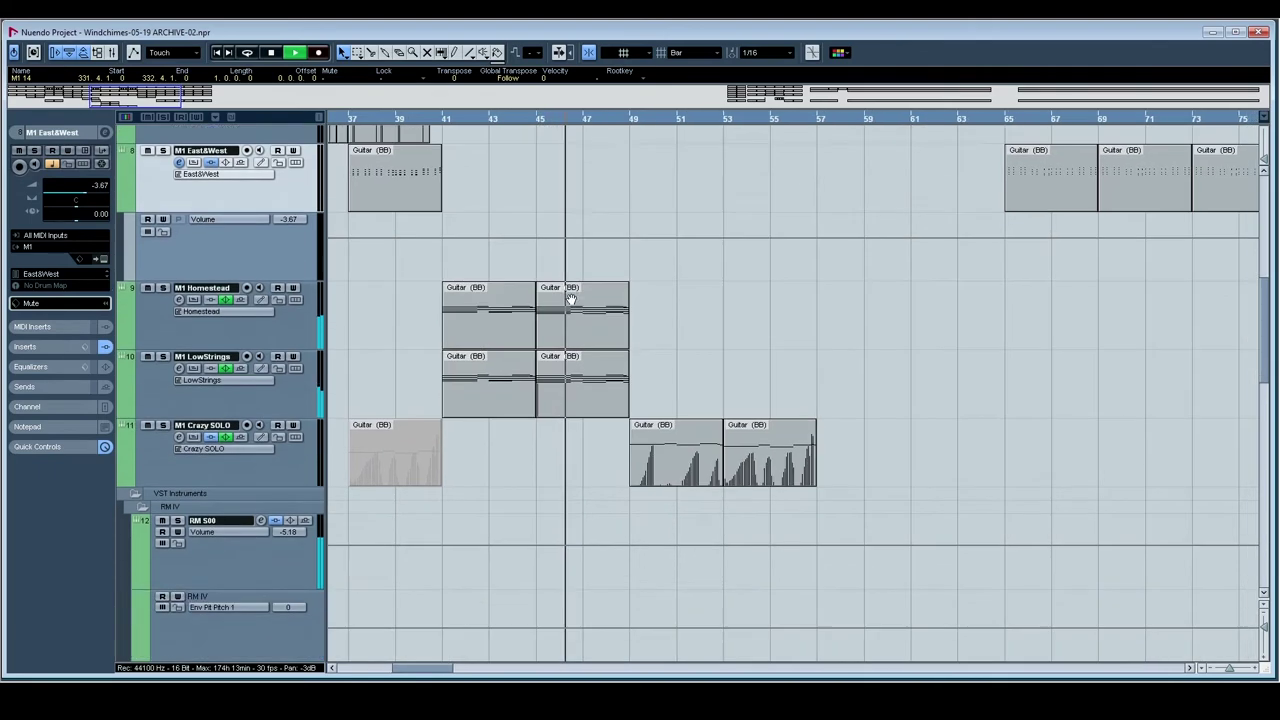
pyautogui.scroll(-1, 588, 370)
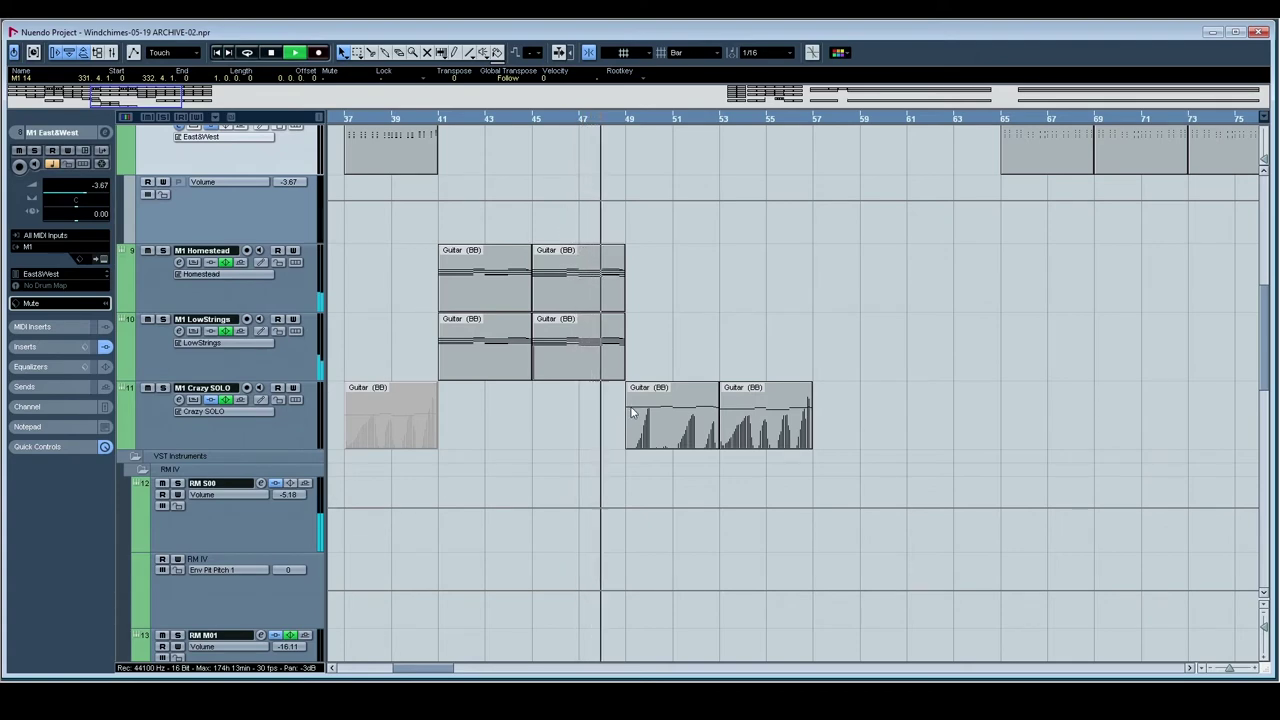
pyautogui.hscroll(2, 600, 380)
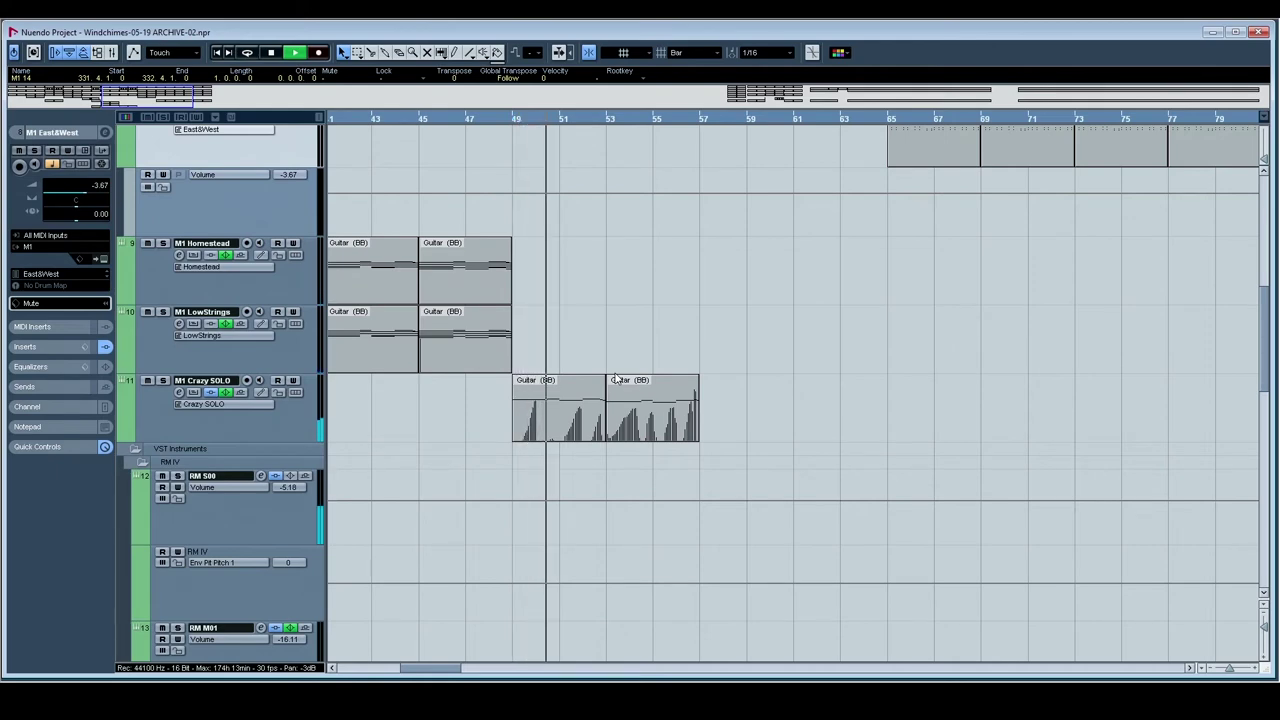
pyautogui.scroll(3, 617, 375)
pyautogui.scroll(-2, 617, 371)
pyautogui.scroll(2, 618, 370)
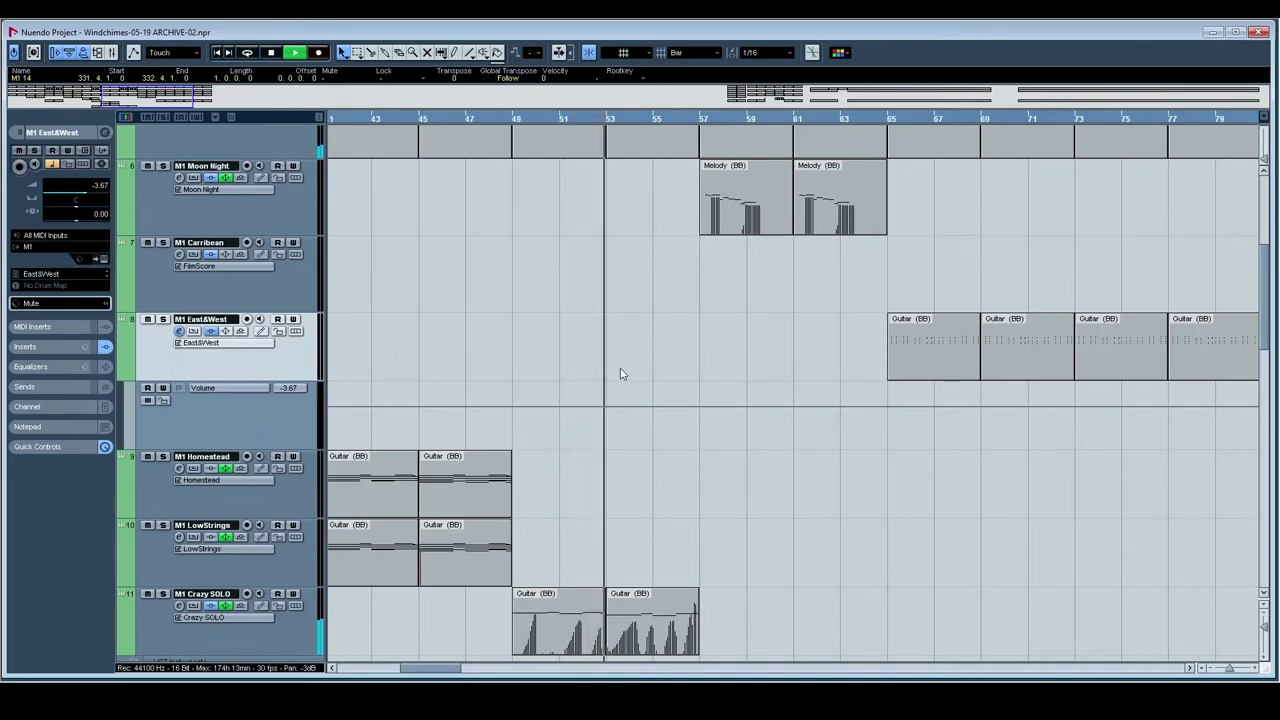
# - Compare the HalionOne Drums parts at bars 37 and 49 with the bass and M1 Candle tracks during playback
pyautogui.scroll(4, 640, 372)
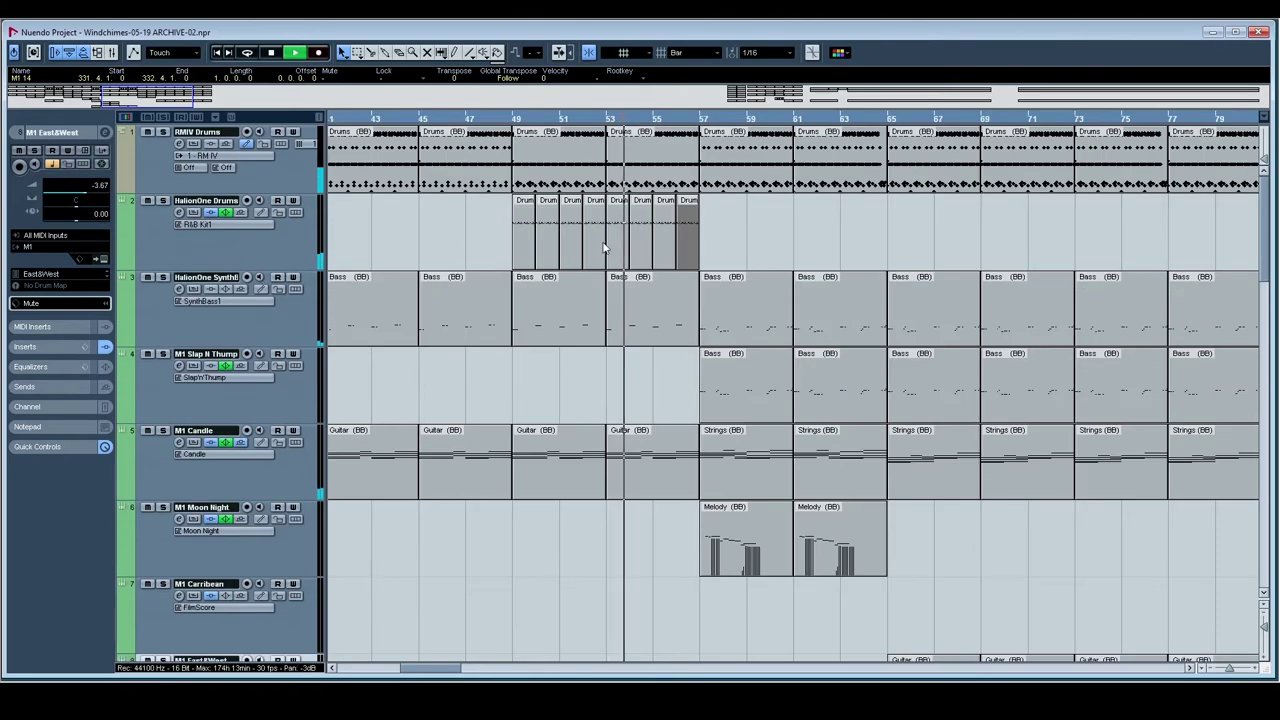
pyautogui.hscroll(-5, 600, 260)
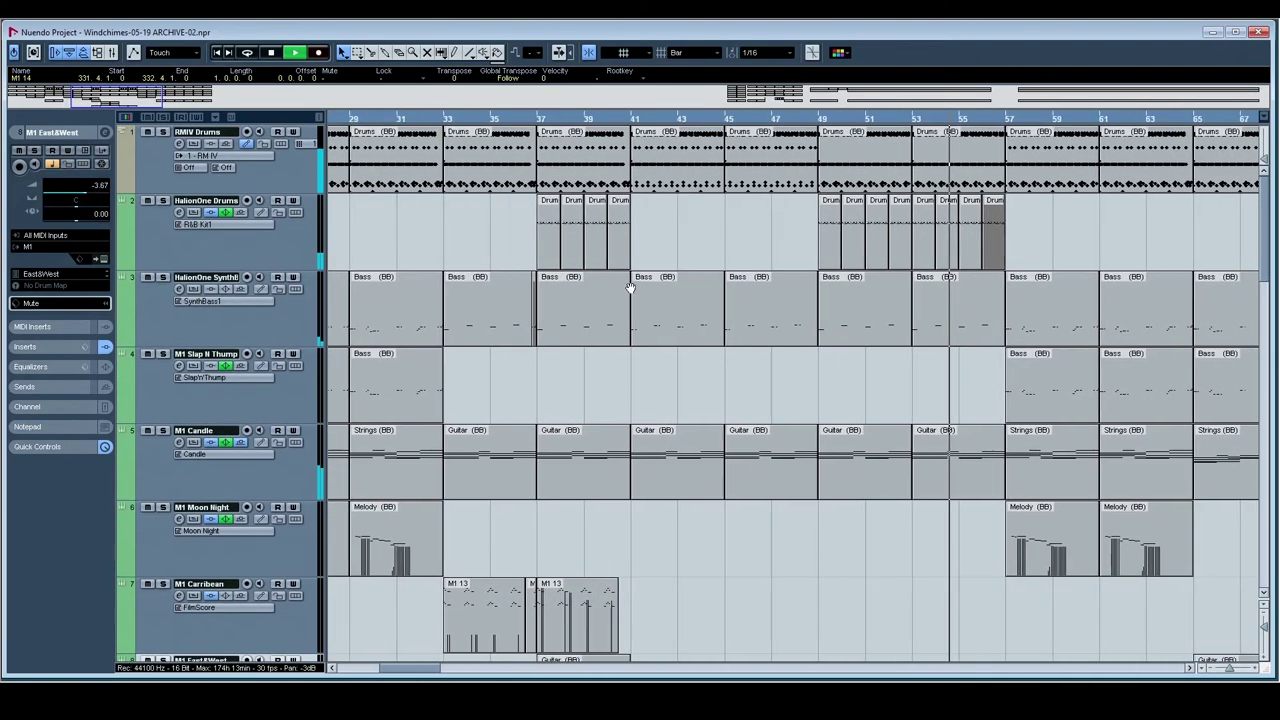
pyautogui.hscroll(3, 715, 293)
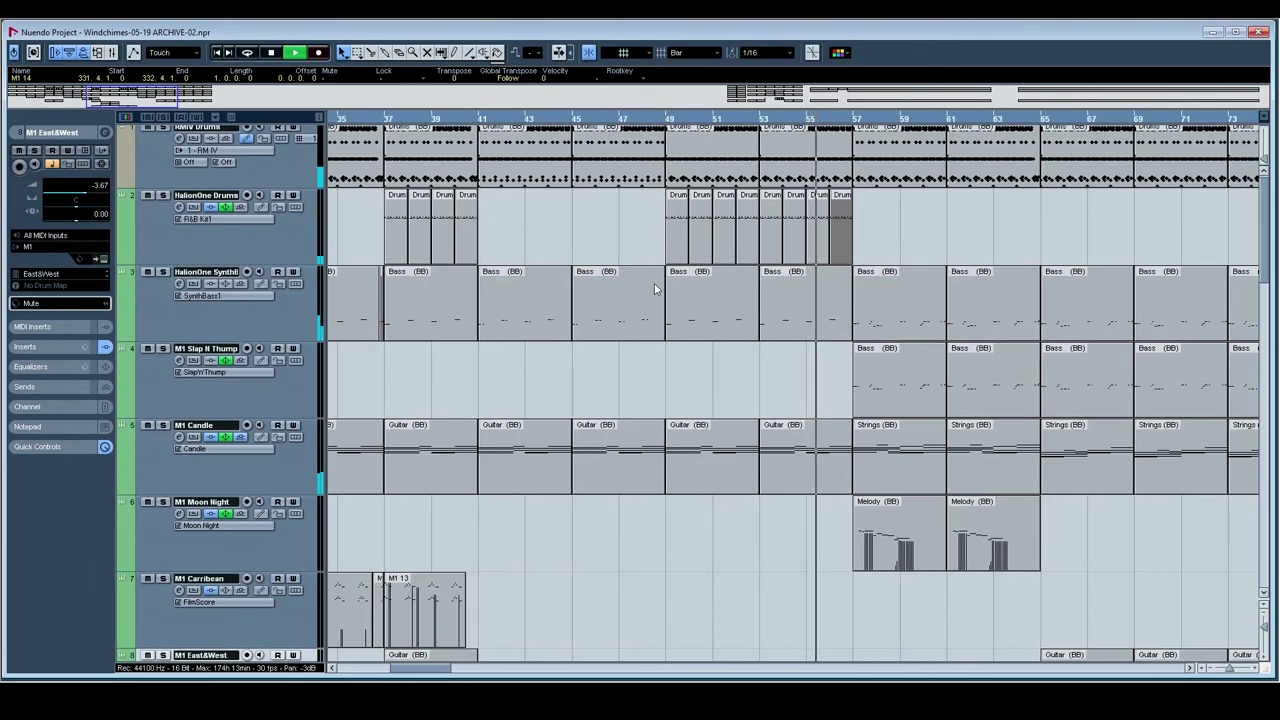
pyautogui.hscroll(3, 654, 283)
pyautogui.scroll(-1, 654, 283)
pyautogui.scroll(-3, 566, 275)
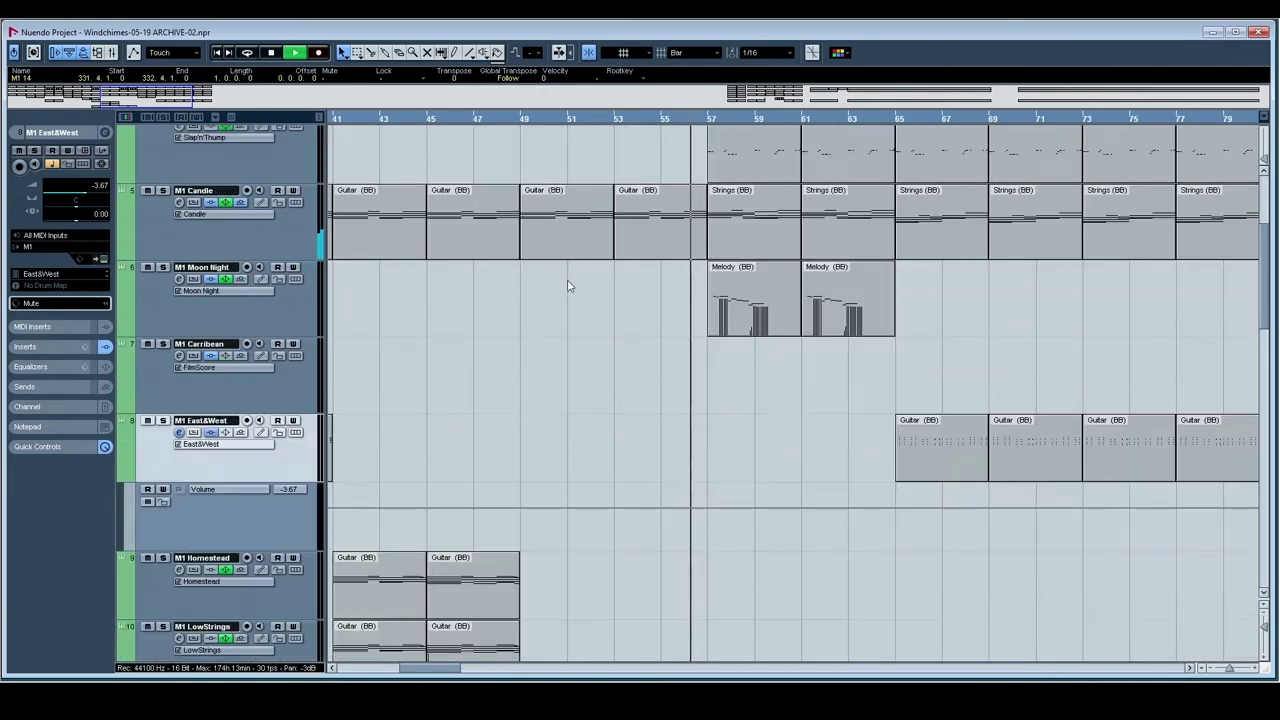
# - Move playback to bar 49, stop it, and open both M1 Crazy SOLO parts in a maximized Key Editor
pyautogui.click(519, 121)
pyautogui.press('space')
pyautogui.scroll(-6, 465, 285)
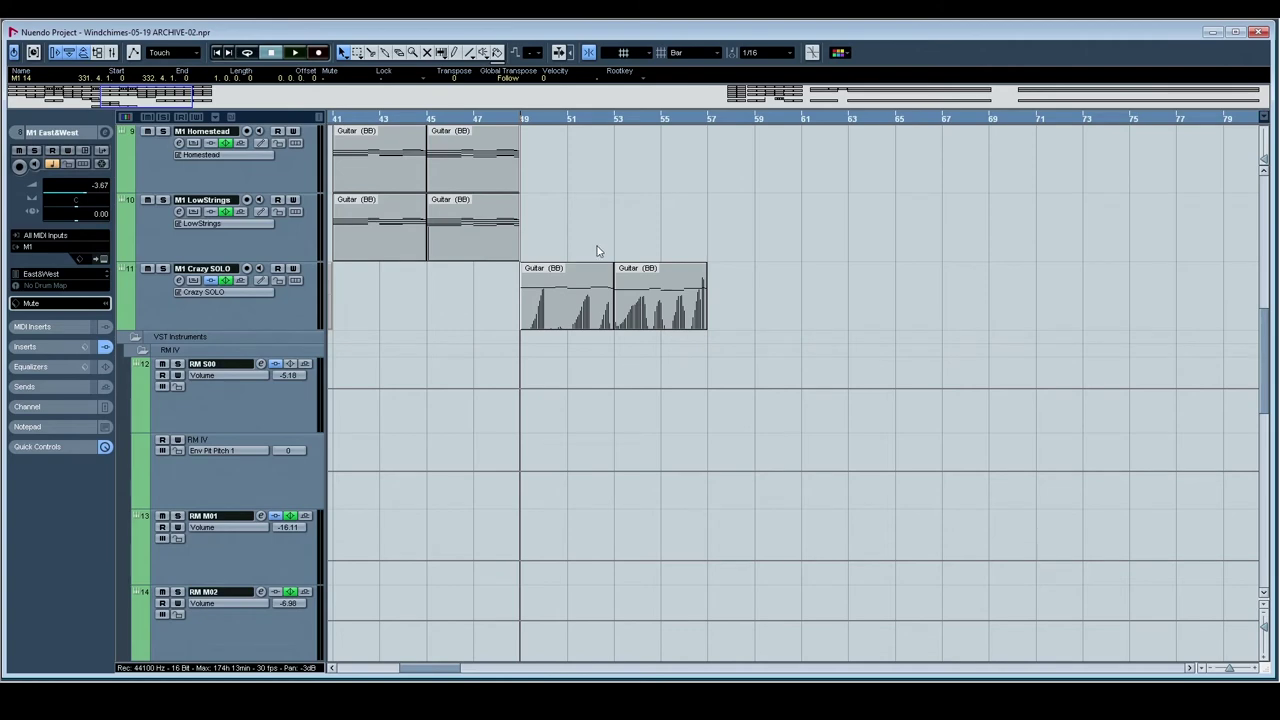
pyautogui.moveTo(590, 246); pyautogui.dragTo(725, 343)
pyautogui.doubleClick(630, 291)
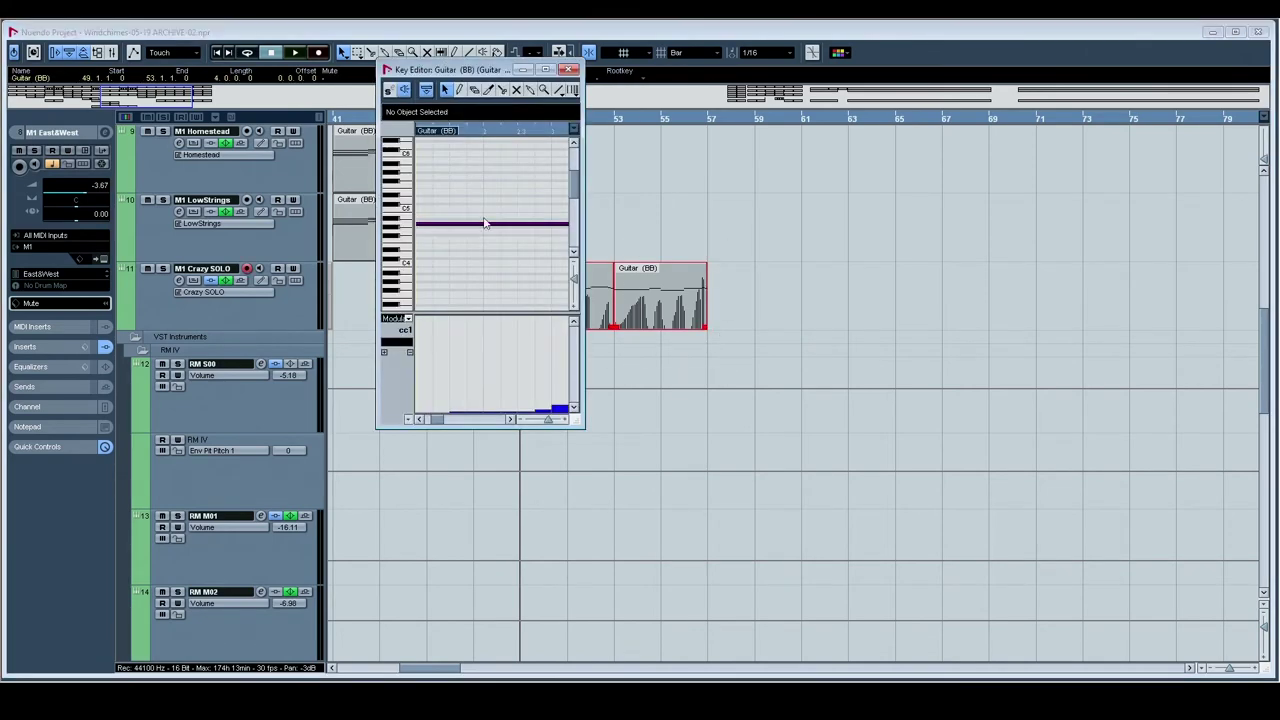
pyautogui.doubleClick(472, 72)
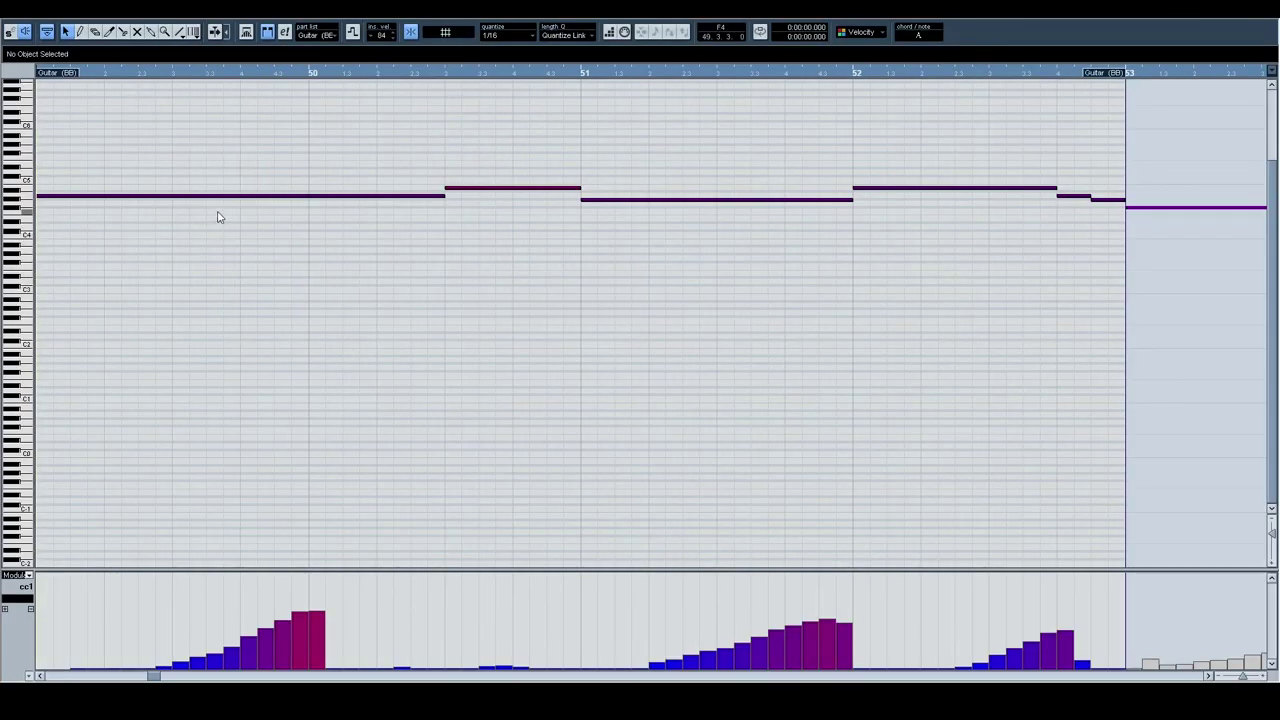
# - Examine the Crazy SOLO notes and modulation curve from bar 49 to bar 57
pyautogui.moveTo(520, 287); pyautogui.dragTo(512, 388)
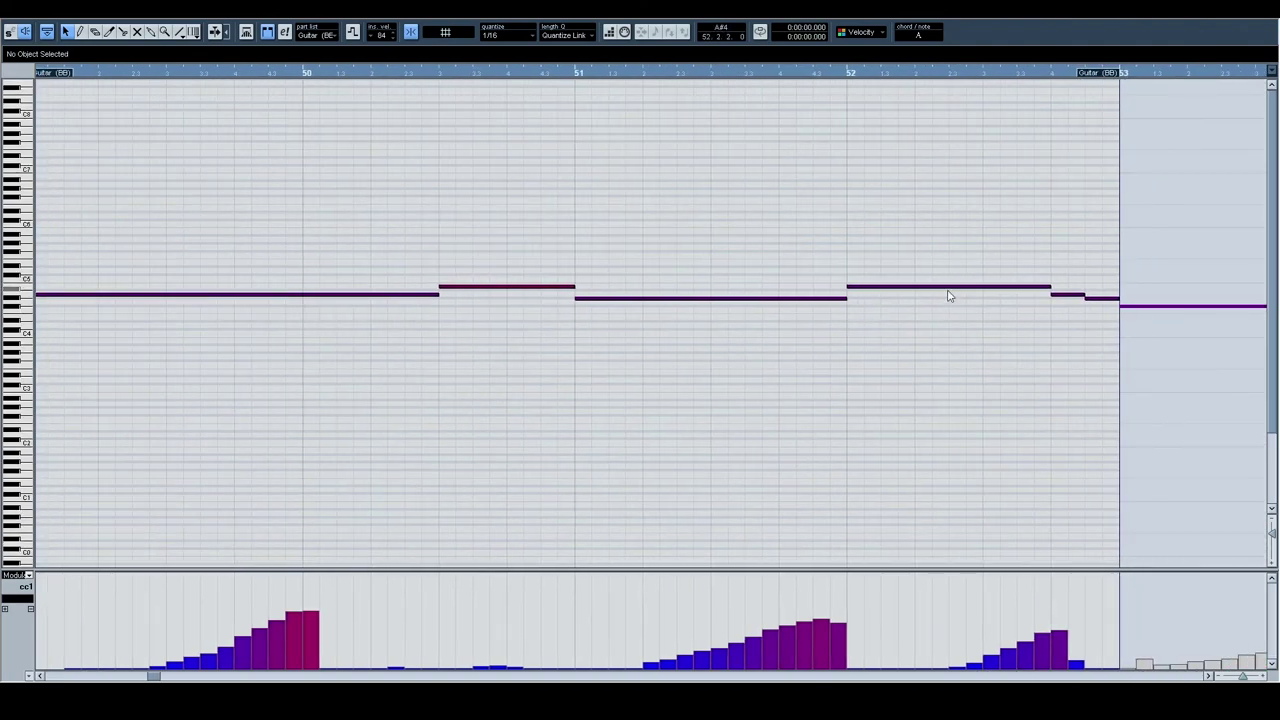
pyautogui.moveTo(1024, 320); pyautogui.dragTo(508, 323)
pyautogui.moveTo(674, 332); pyautogui.dragTo(206, 343)
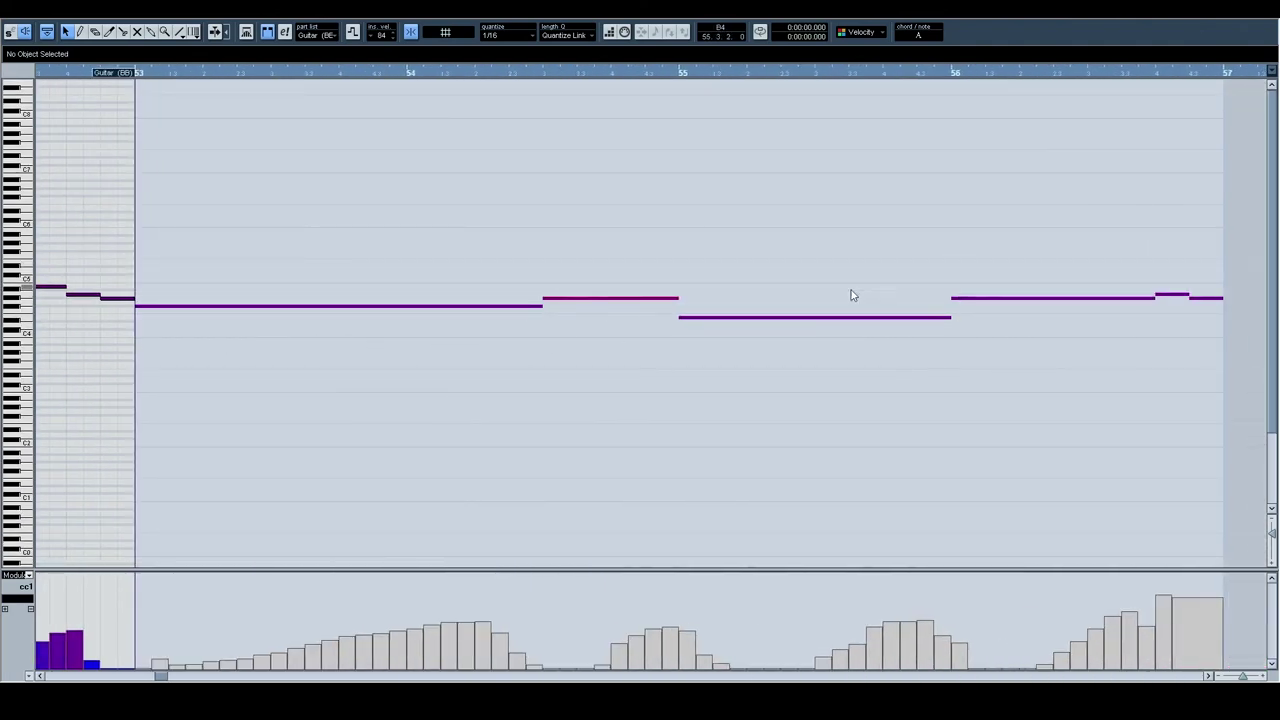
pyautogui.moveTo(121, 284); pyautogui.dragTo(920, 320)
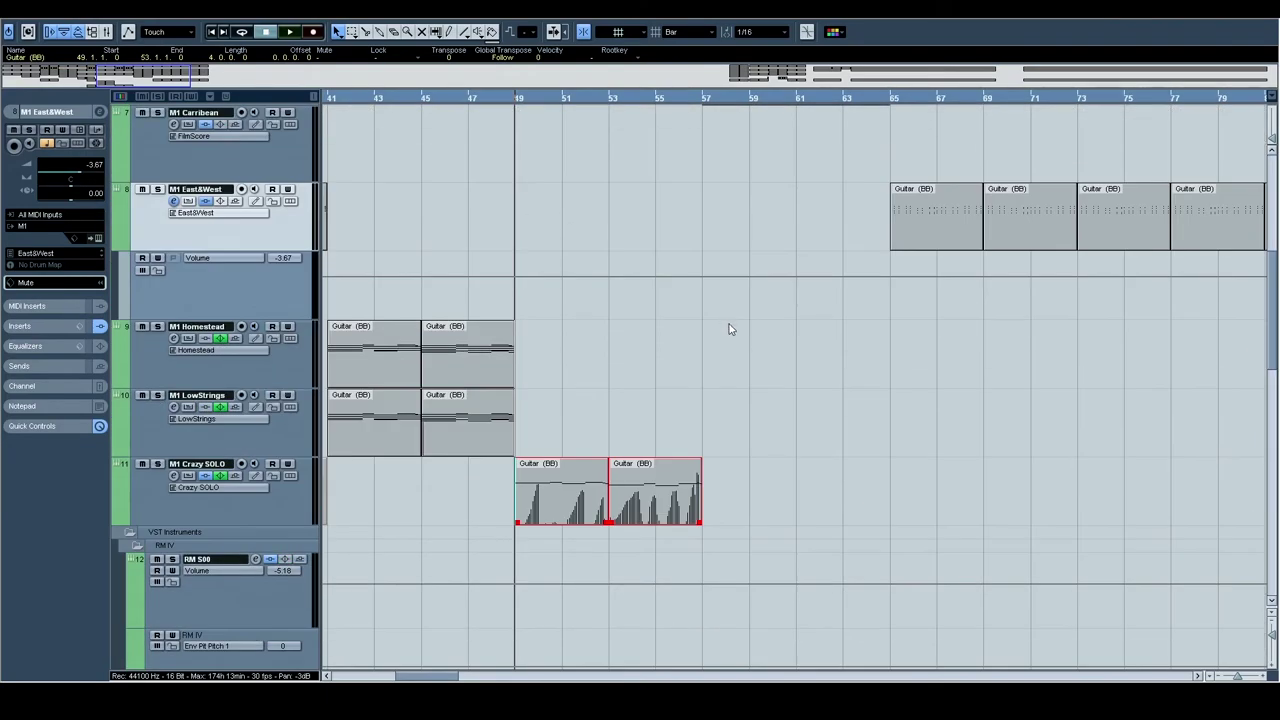
# - Close the Key Editor and replay the arrangement from bar 49 to hear M1 Crazy SOLO with the other tracks
pyautogui.scroll(-3, 725, 329)
pyautogui.scroll(7, 700, 330)
pyautogui.scroll(-3, 692, 330)
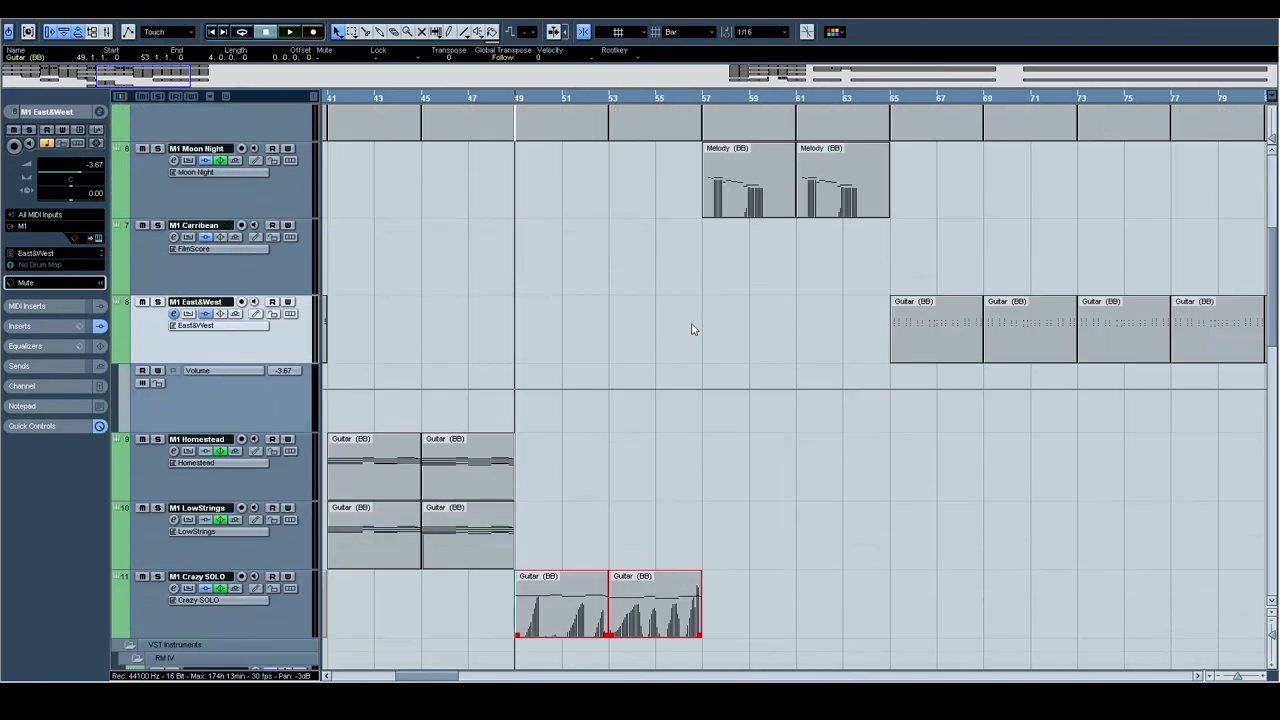
pyautogui.scroll(-3, 703, 329)
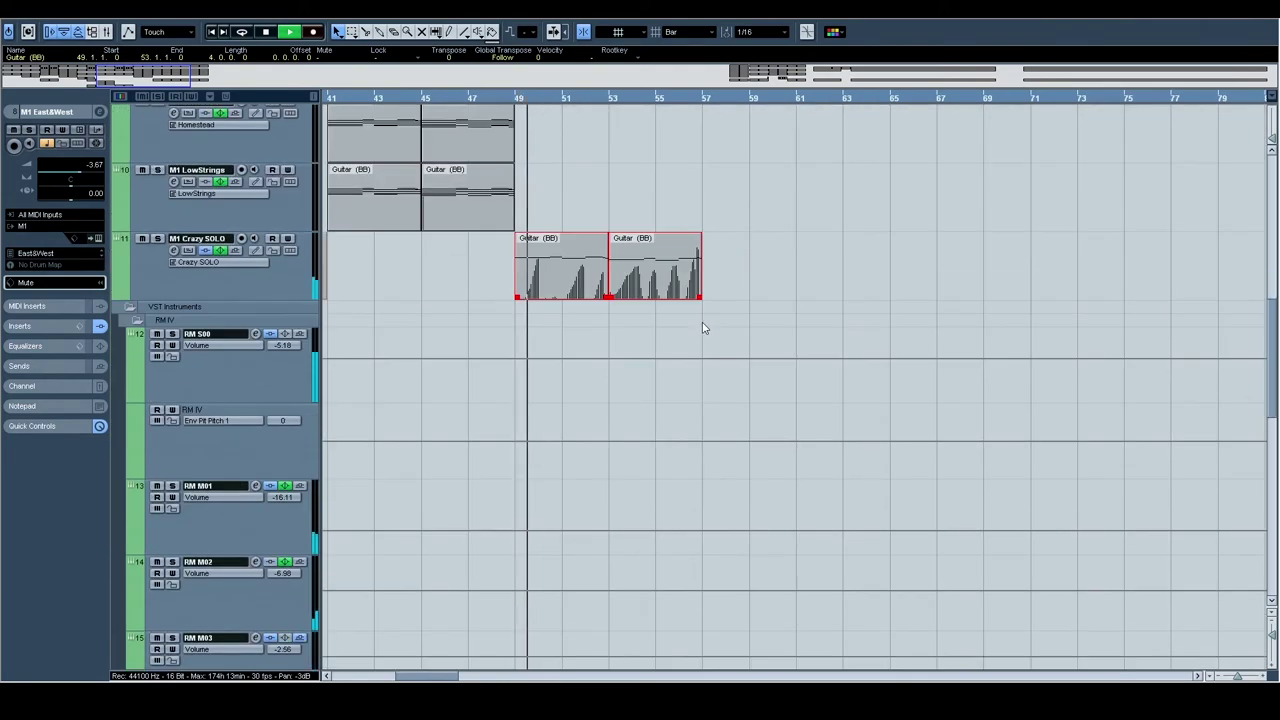
pyautogui.scroll(1, 695, 333)
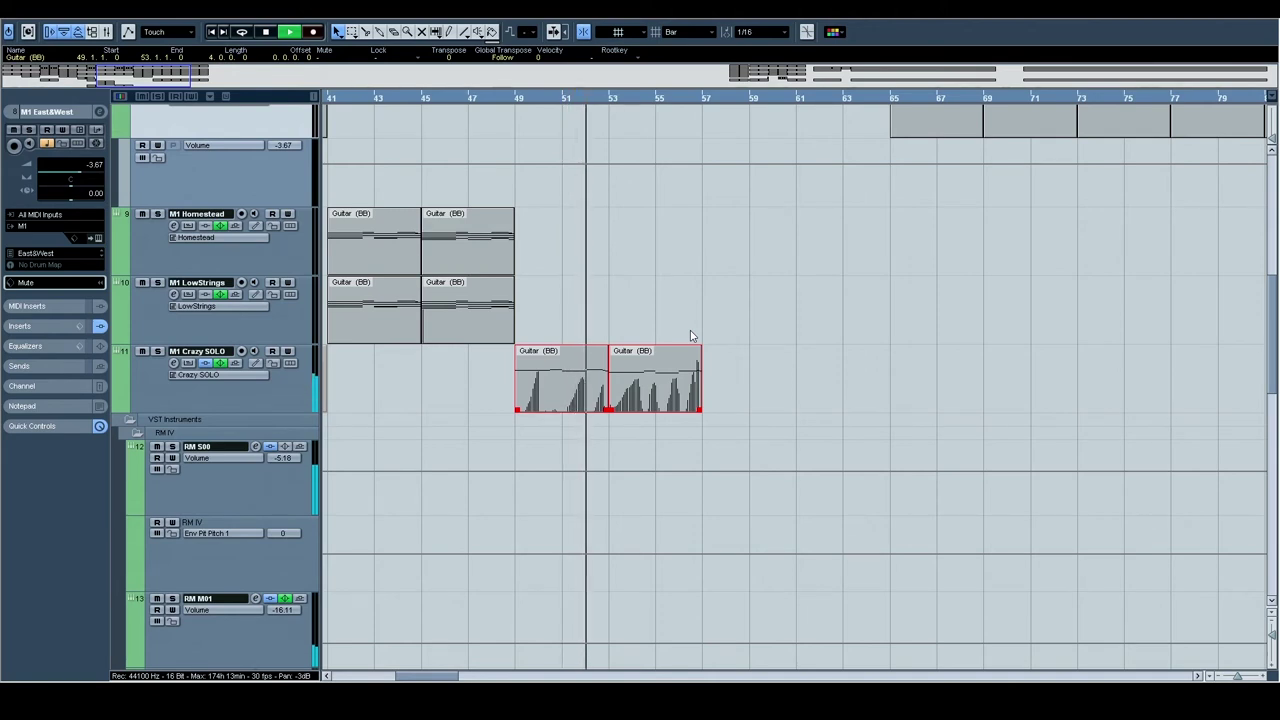
pyautogui.scroll(2, 690, 335)
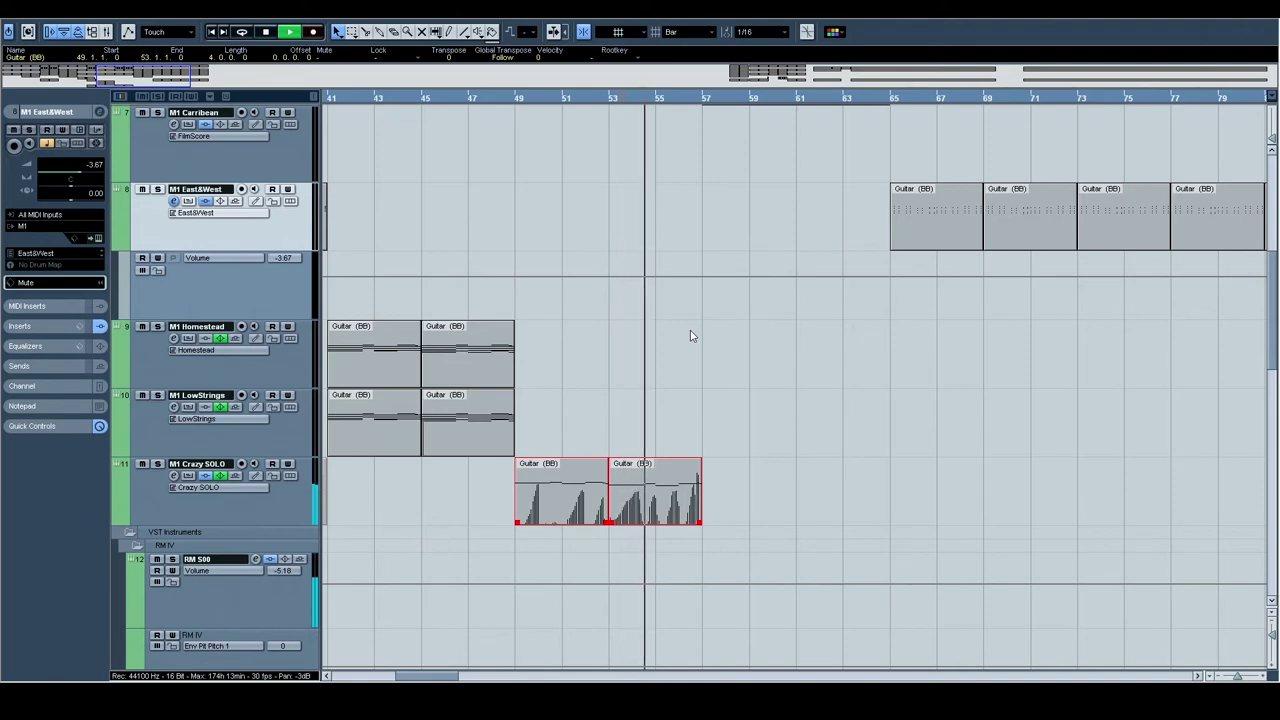
pyautogui.scroll(8, 690, 330)
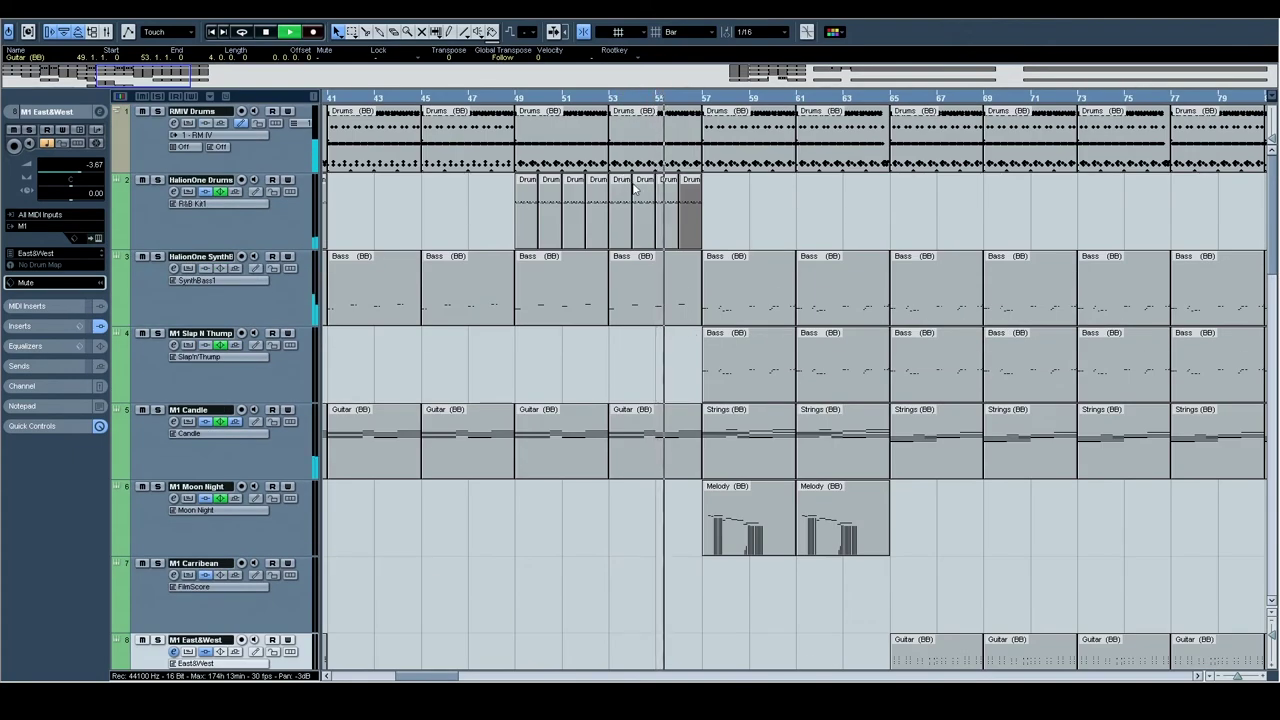
# - Review the whole arrangement, move playback to bar 9, and set the locators around the RMIV Drums parts from bar 9 to 17
pyautogui.moveTo(150, 76); pyautogui.dragTo(283, 75)
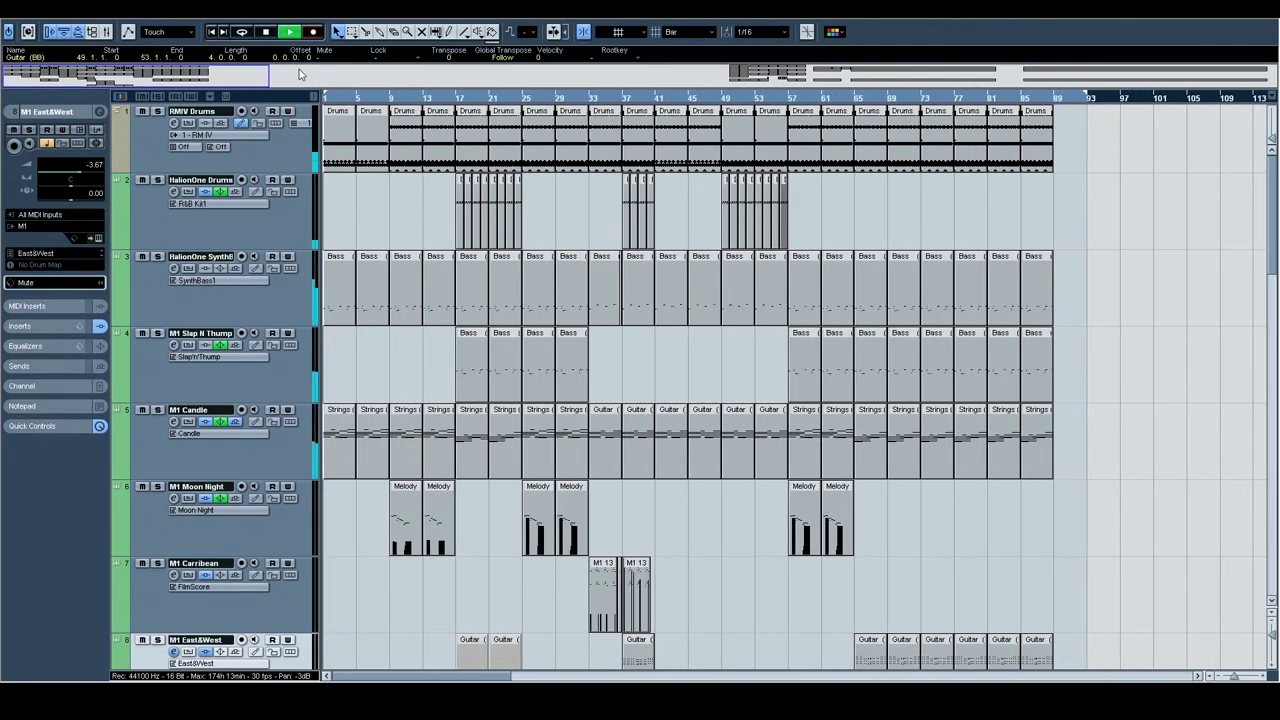
pyautogui.press('h')
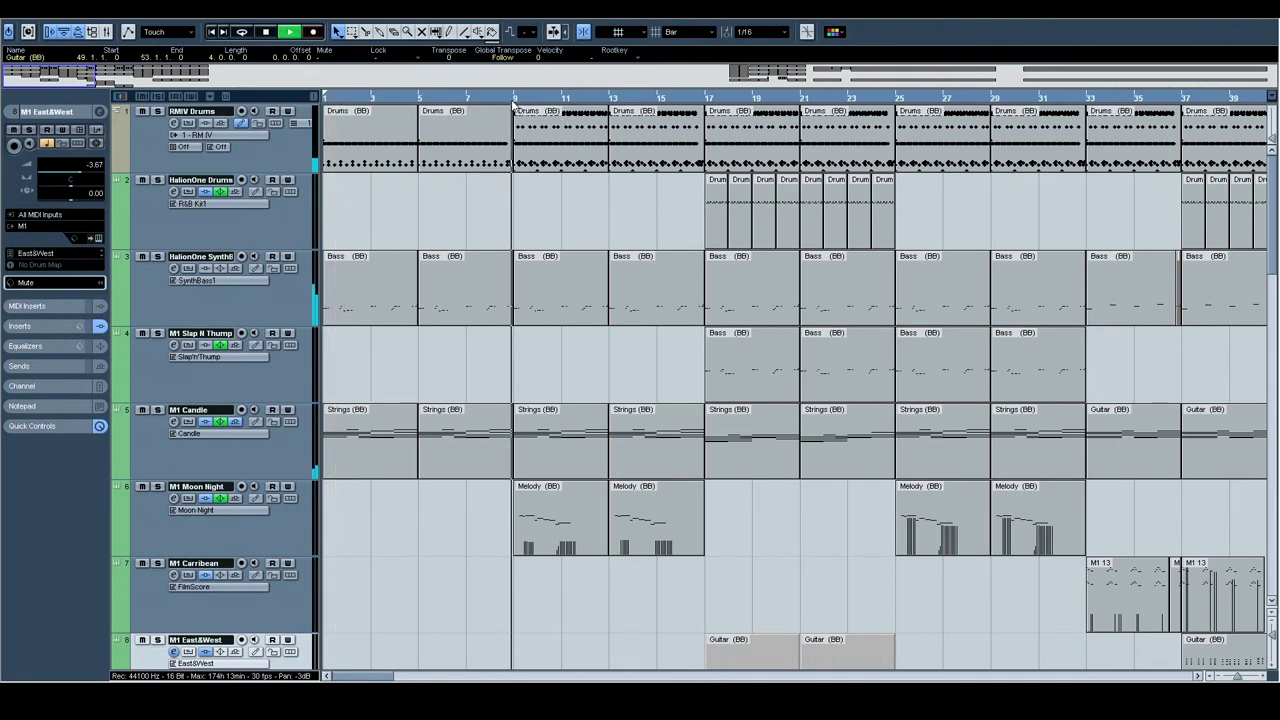
pyautogui.moveTo(545, 214); pyautogui.dragTo(690, 128)
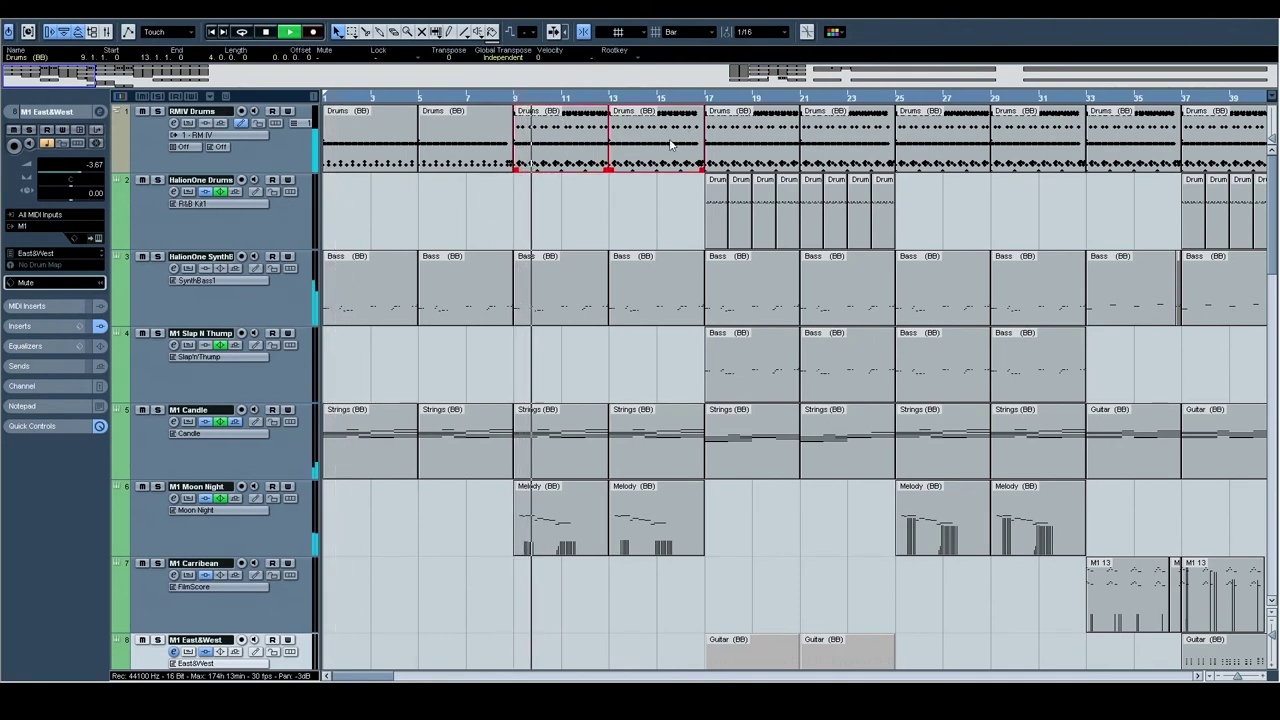
pyautogui.press('p')
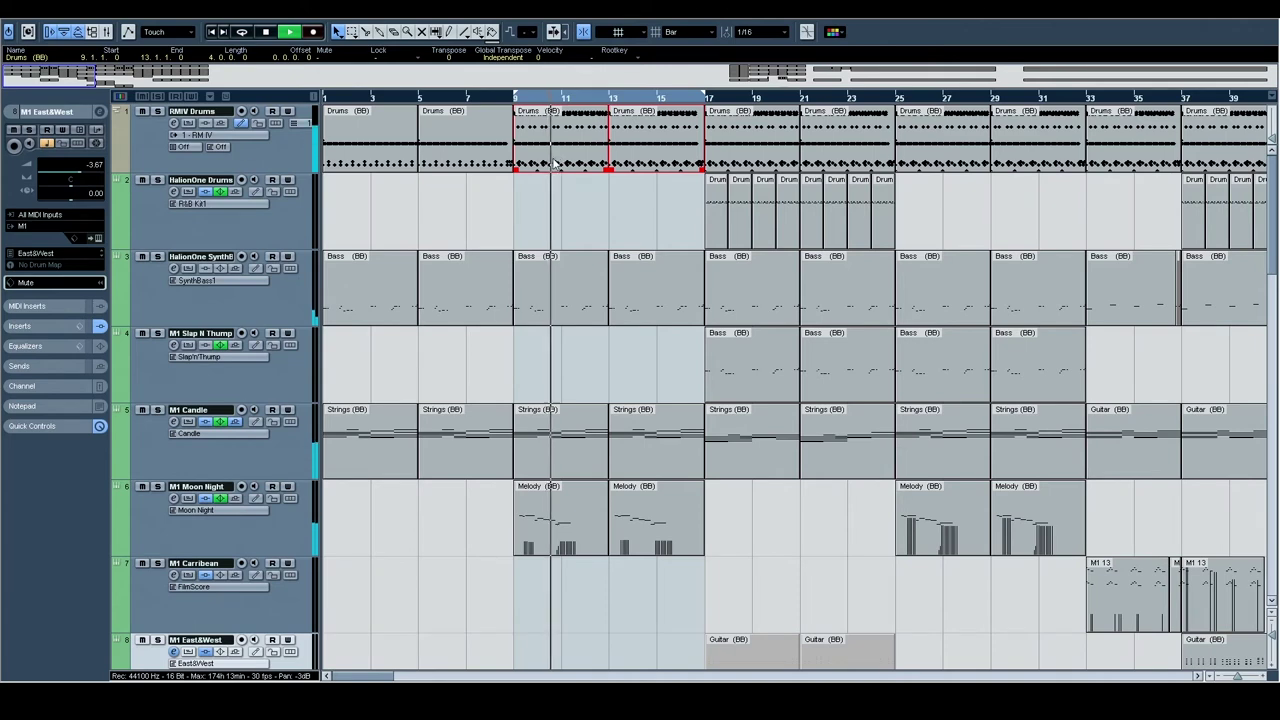
# - Solo the RMIV Drums track and open its two parts from bar 9 to 17 in the Drum Editor
pyautogui.click(158, 111)
pyautogui.moveTo(568, 217); pyautogui.dragTo(653, 146)
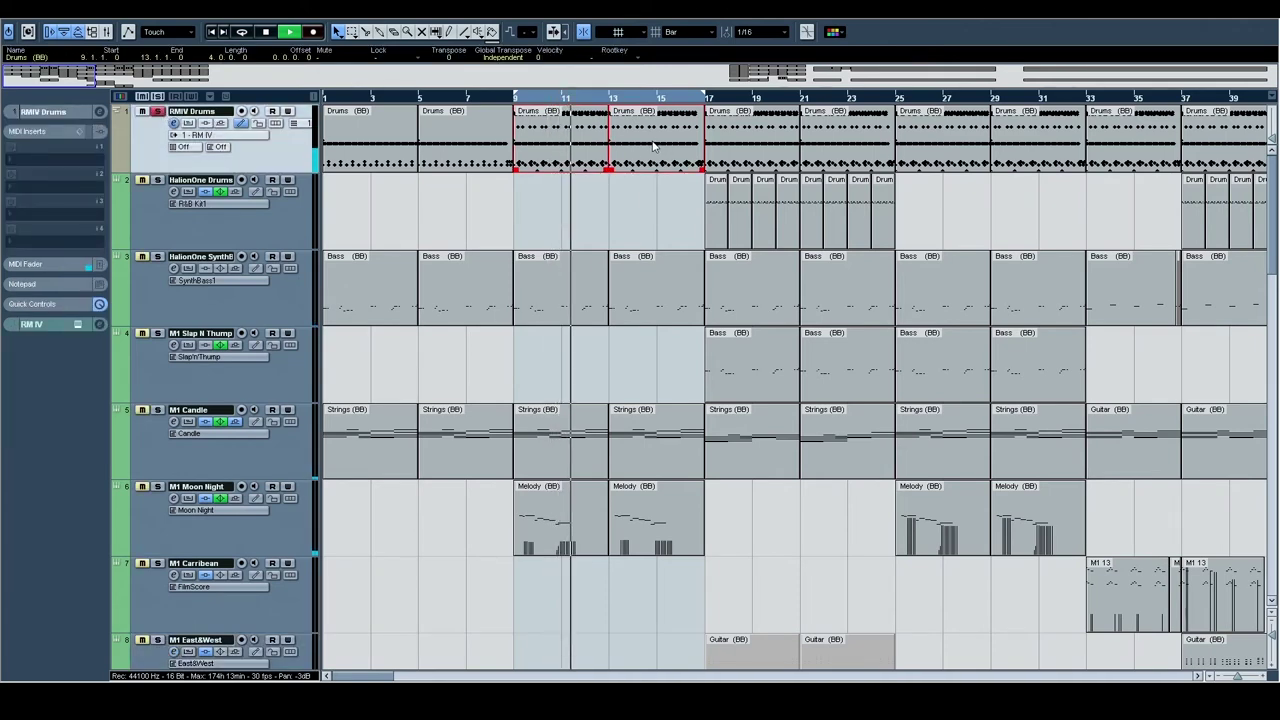
pyautogui.doubleClick(653, 146)
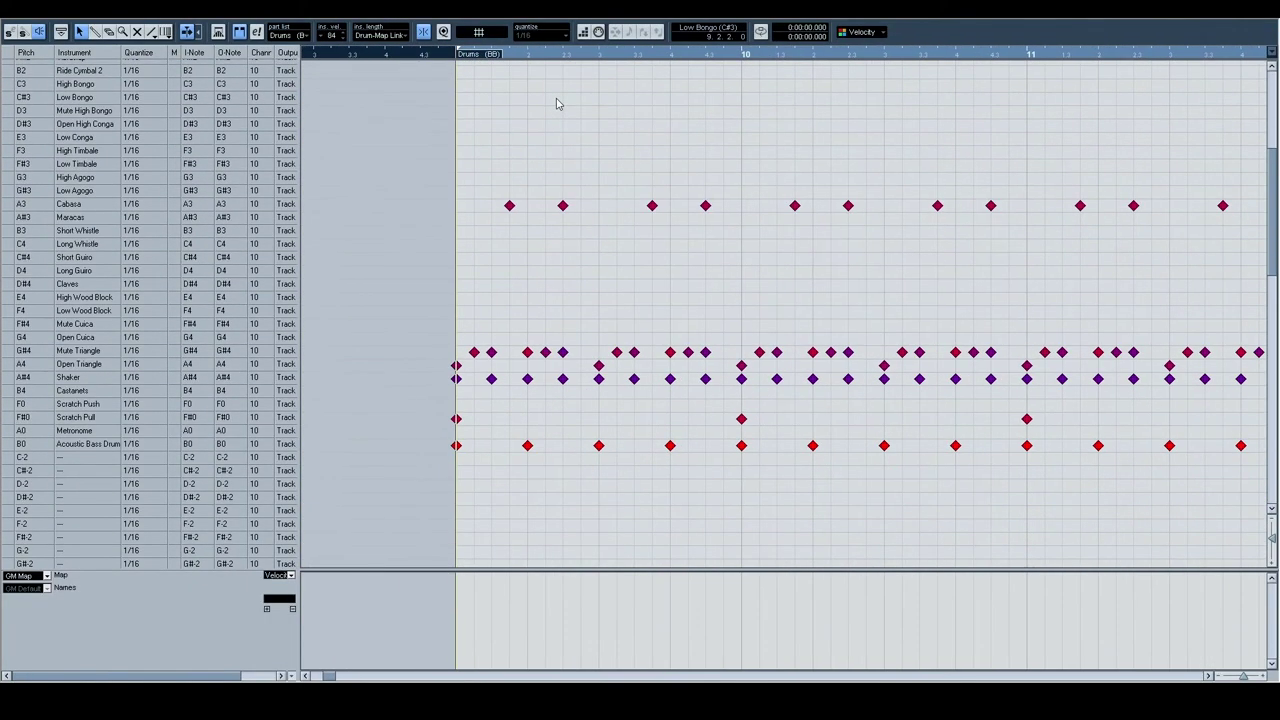
# - Select the Cabasa notes' row and examine the drum hits of the first part, from bar 9 to bar 13, during playback
pyautogui.click(509, 206)
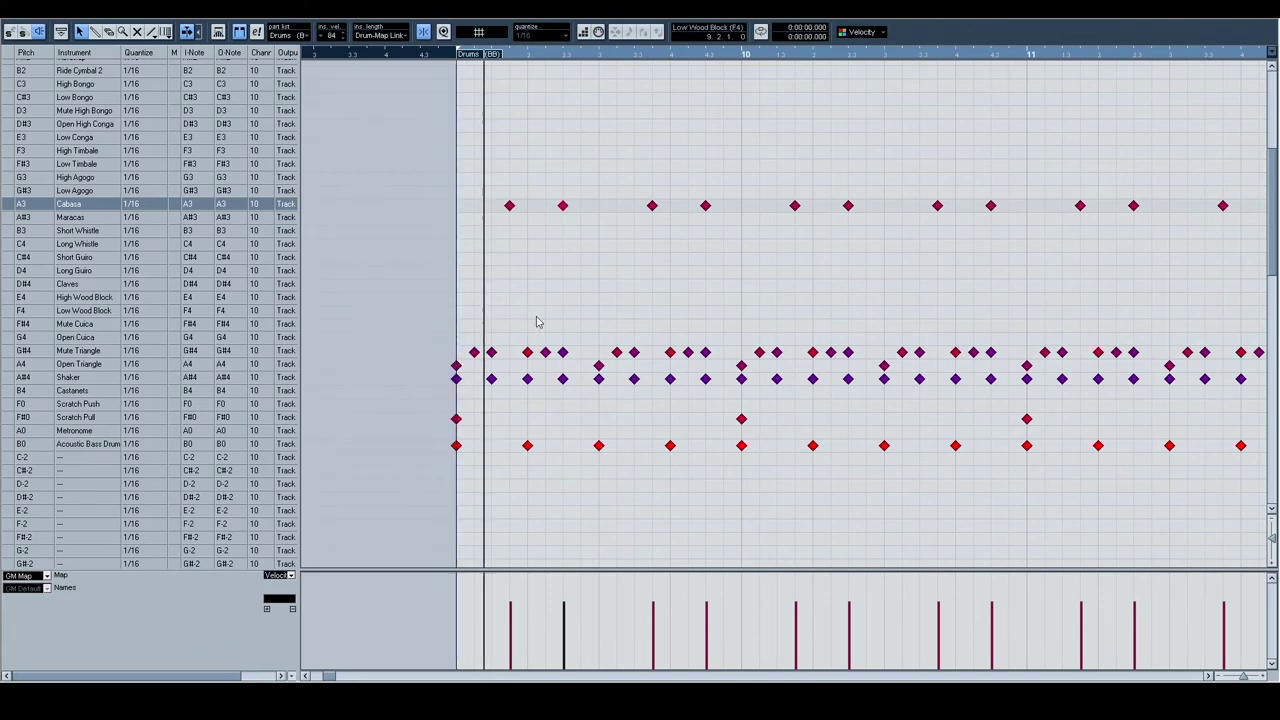
pyautogui.scroll(6, 537, 323)
pyautogui.scroll(-6, 600, 265)
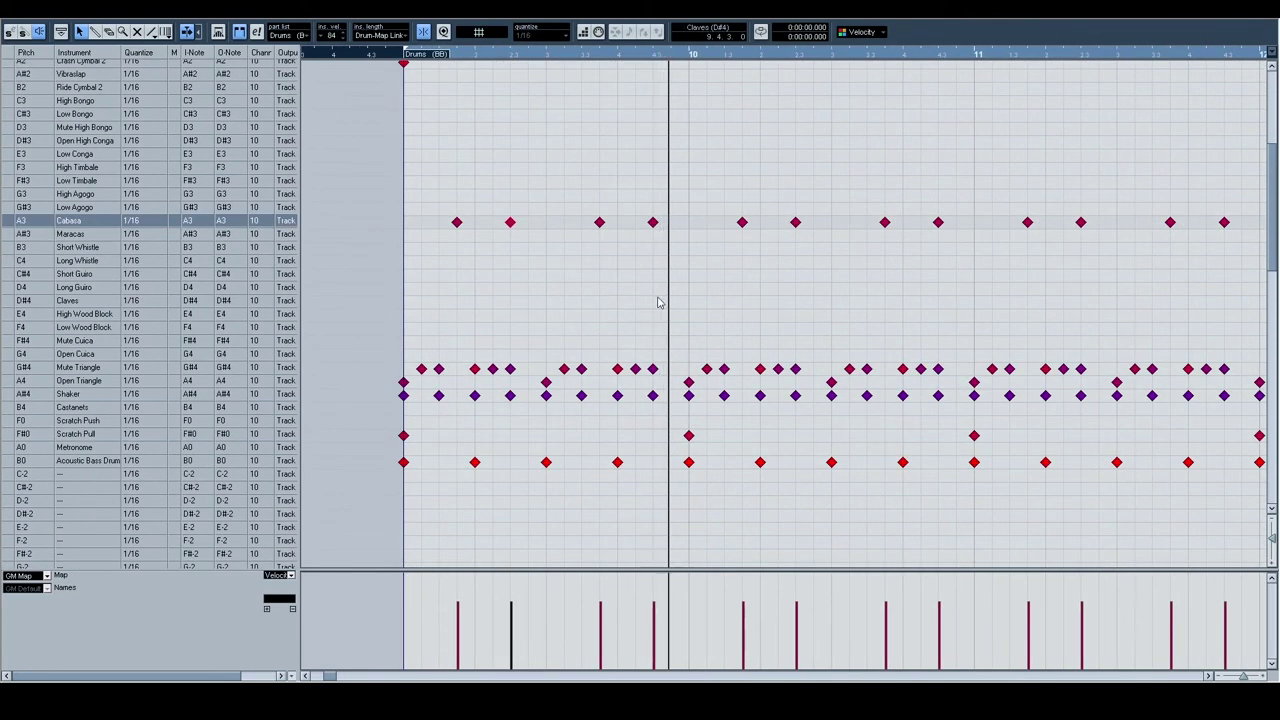
pyautogui.hscroll(2, 449, 257)
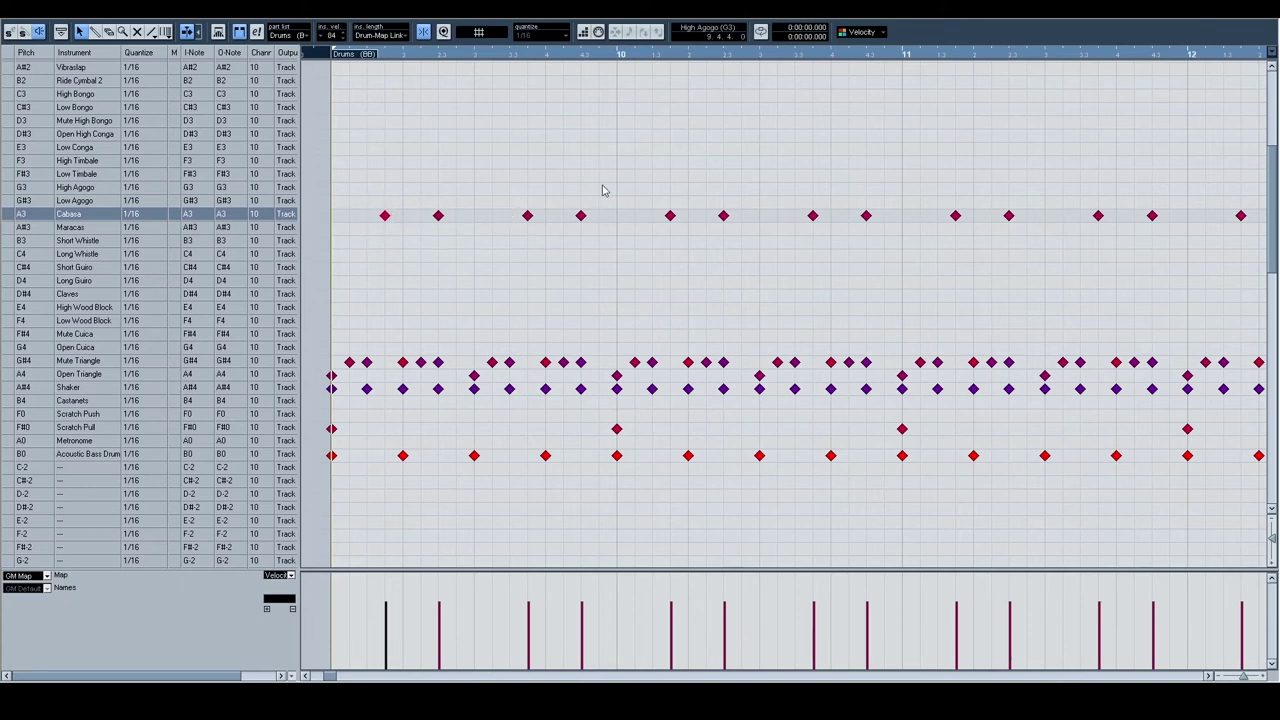
pyautogui.scroll(-2, 720, 250)
pyautogui.hscroll(1, 720, 250)
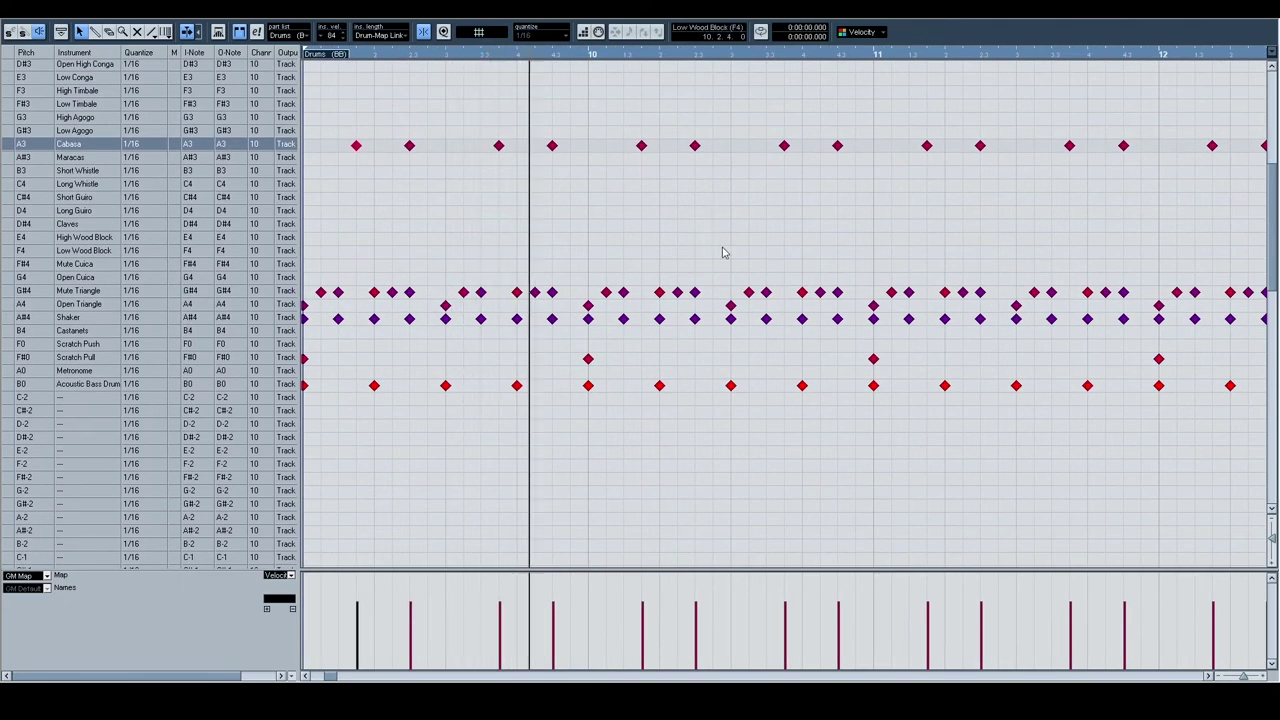
pyautogui.scroll(-2, 768, 357)
pyautogui.hscroll(6, 780, 314)
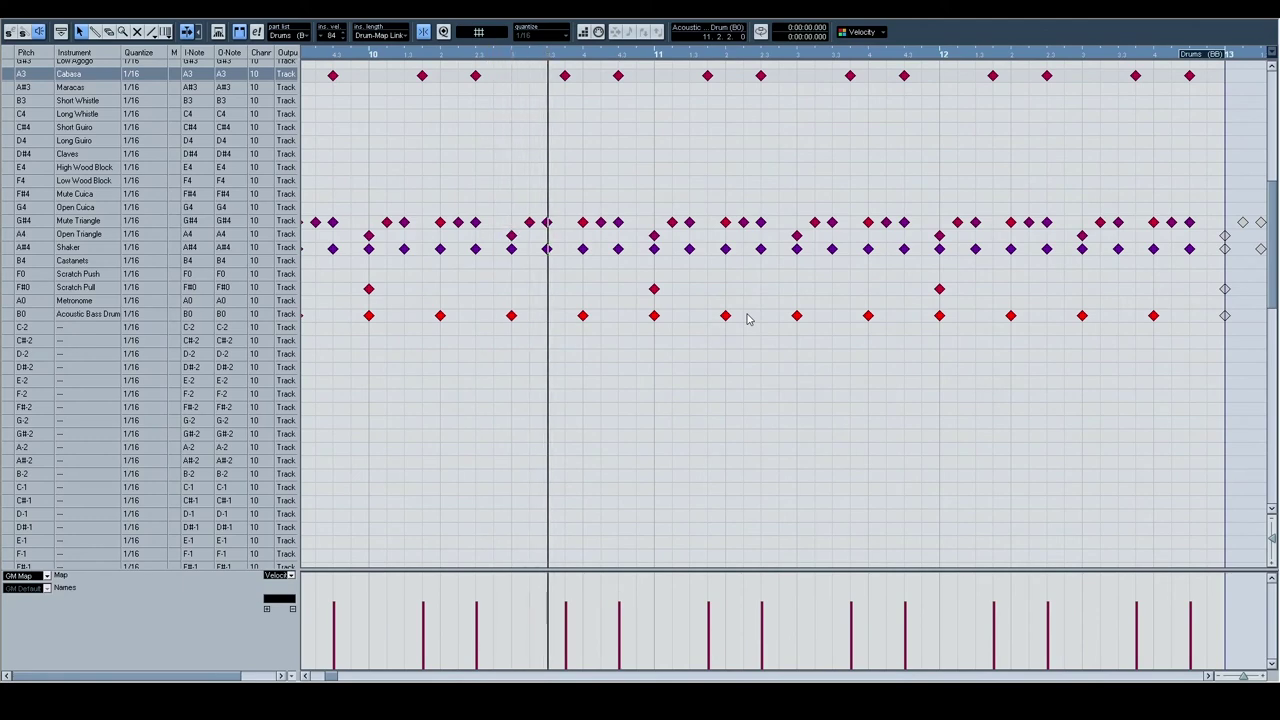
pyautogui.scroll(2, 745, 310)
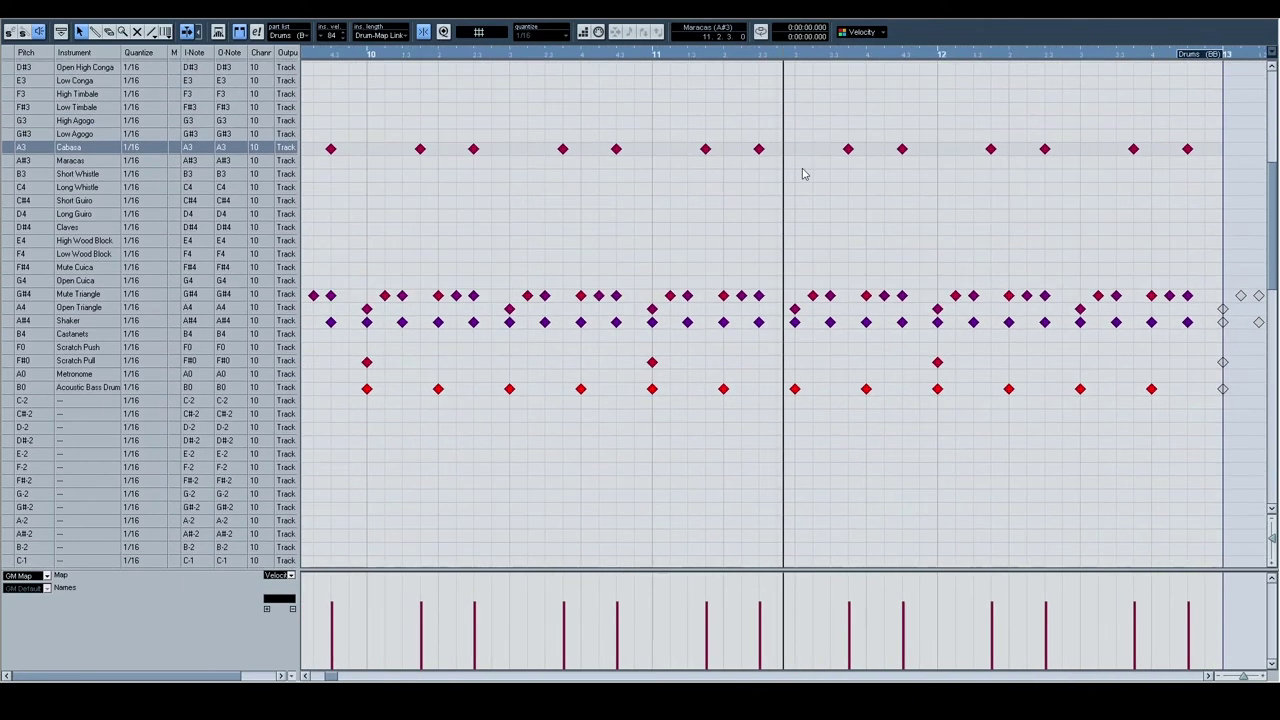
pyautogui.scroll(1, 760, 180)
pyautogui.hscroll(3, 740, 185)
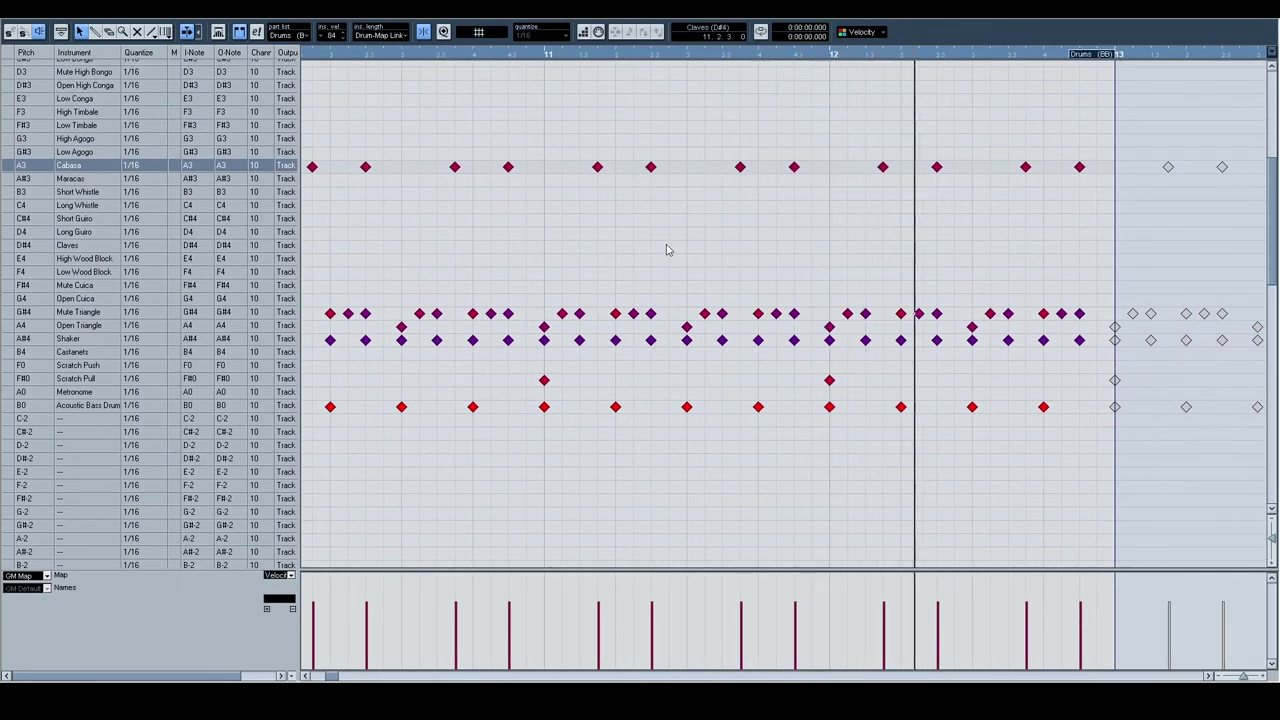
# - Examine the second drum part from bar 13, closing and reopening the Drum Editor to inspect its ending at bar 17
pyautogui.hscroll(14, 666, 246)
pyautogui.scroll(1, 651, 214)
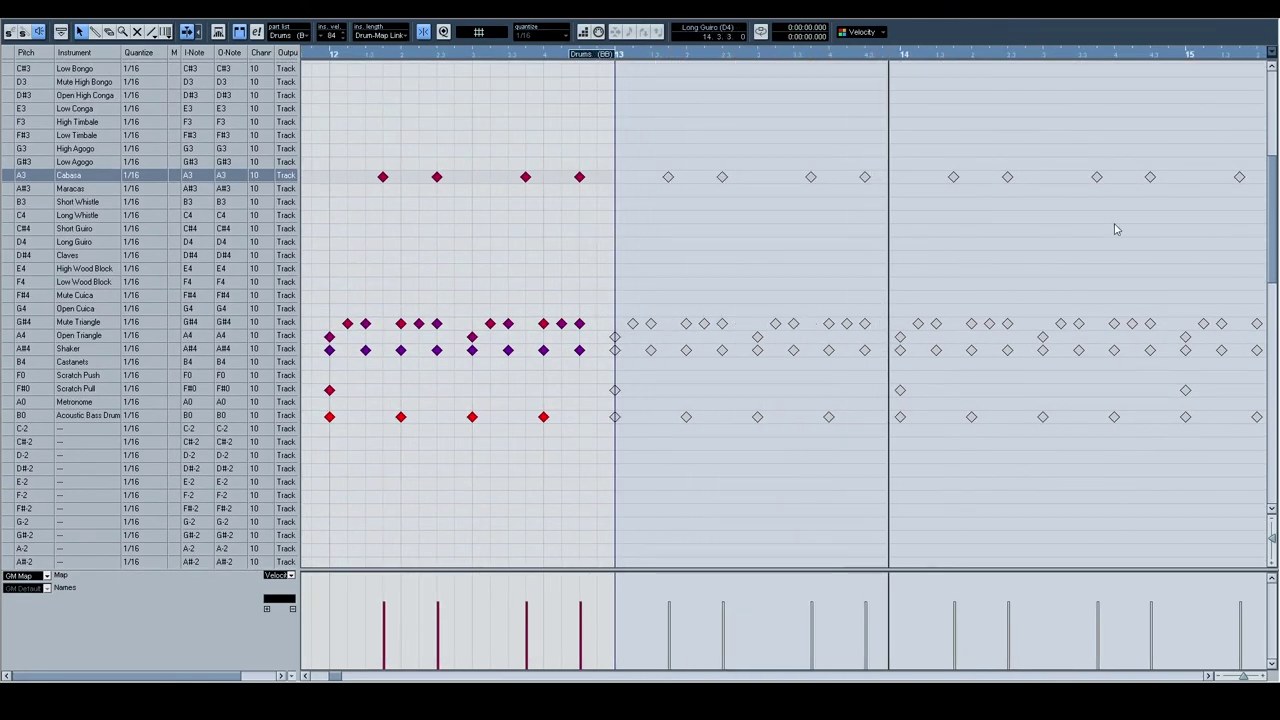
pyautogui.click(1267, 9)
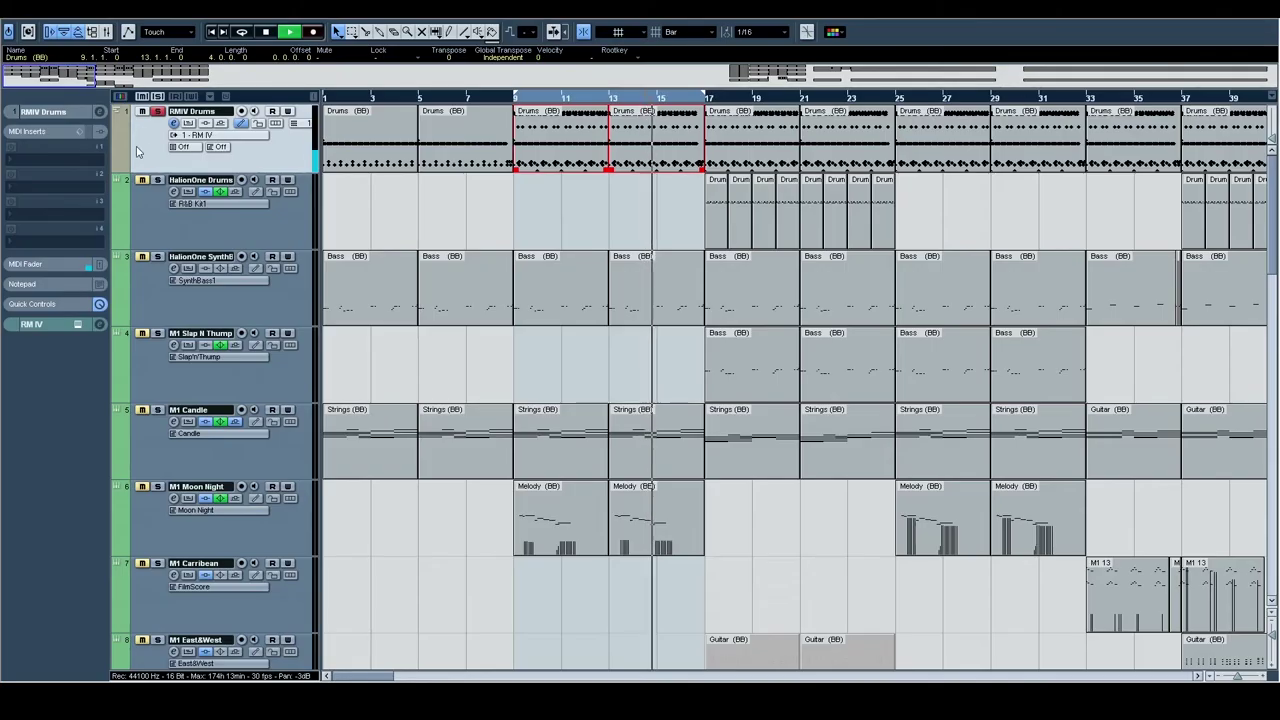
pyautogui.doubleClick(600, 150)
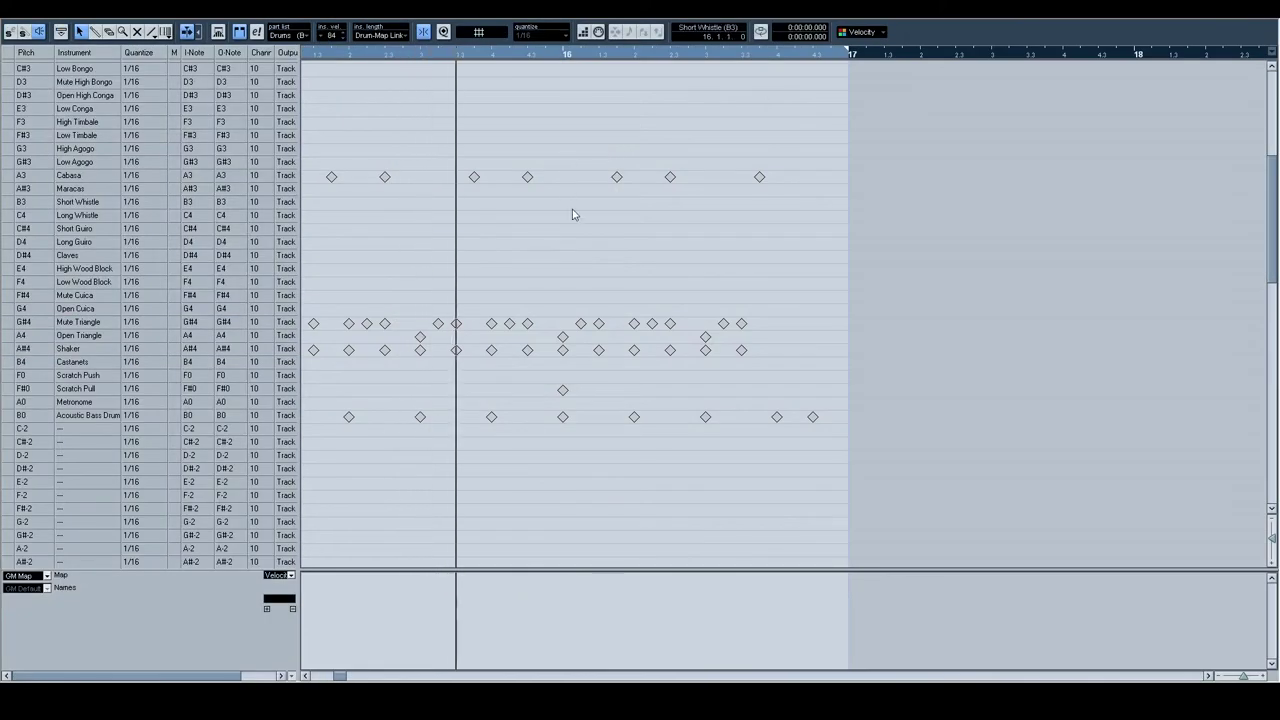
# - Replay the first RMIV Drums part, compare its hits with the second part from bar 13, and close the Drum Editor
pyautogui.moveTo(573, 214); pyautogui.dragTo(850, 231)
pyautogui.moveTo(443, 254); pyautogui.dragTo(668, 257)
pyautogui.moveTo(420, 279)
pyautogui.mouseDown()
pyautogui.moveTo(774, 269)
pyautogui.moveTo(717, 335)
pyautogui.mouseUp()
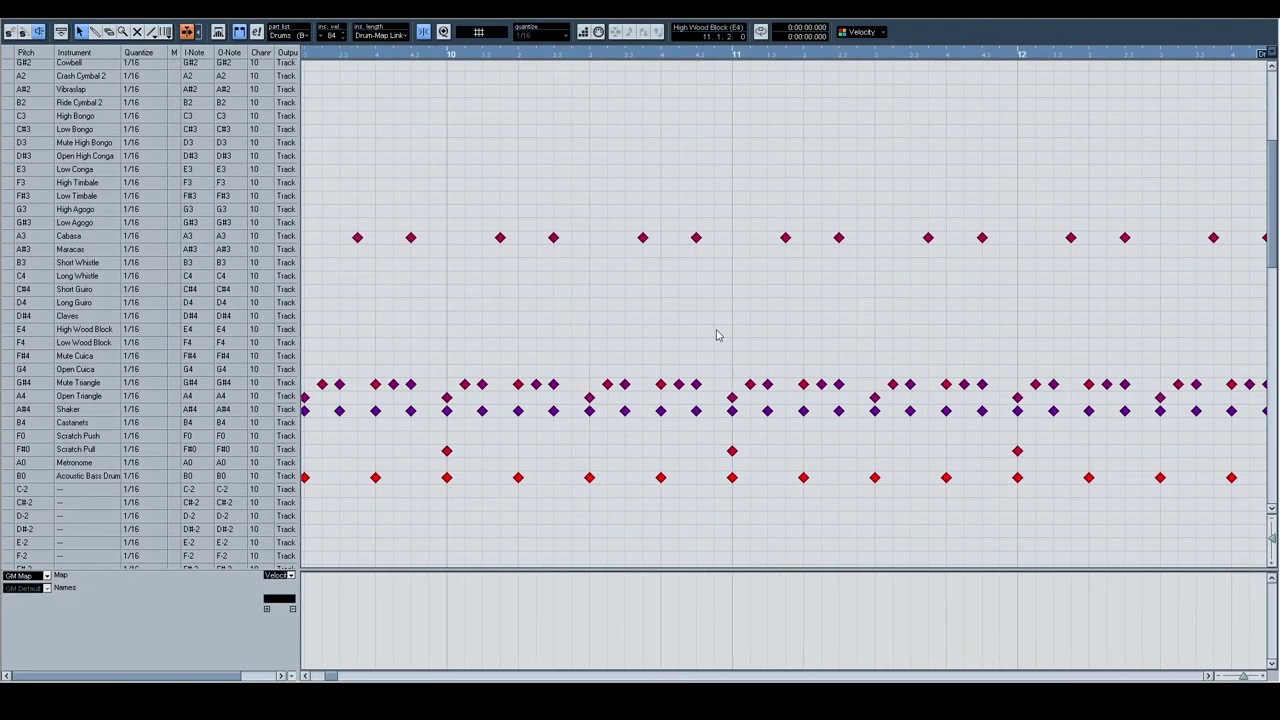
pyautogui.moveTo(338, 57)
pyautogui.mouseDown()
pyautogui.moveTo(304, 44)
pyautogui.moveTo(321, 50)
pyautogui.mouseUp()
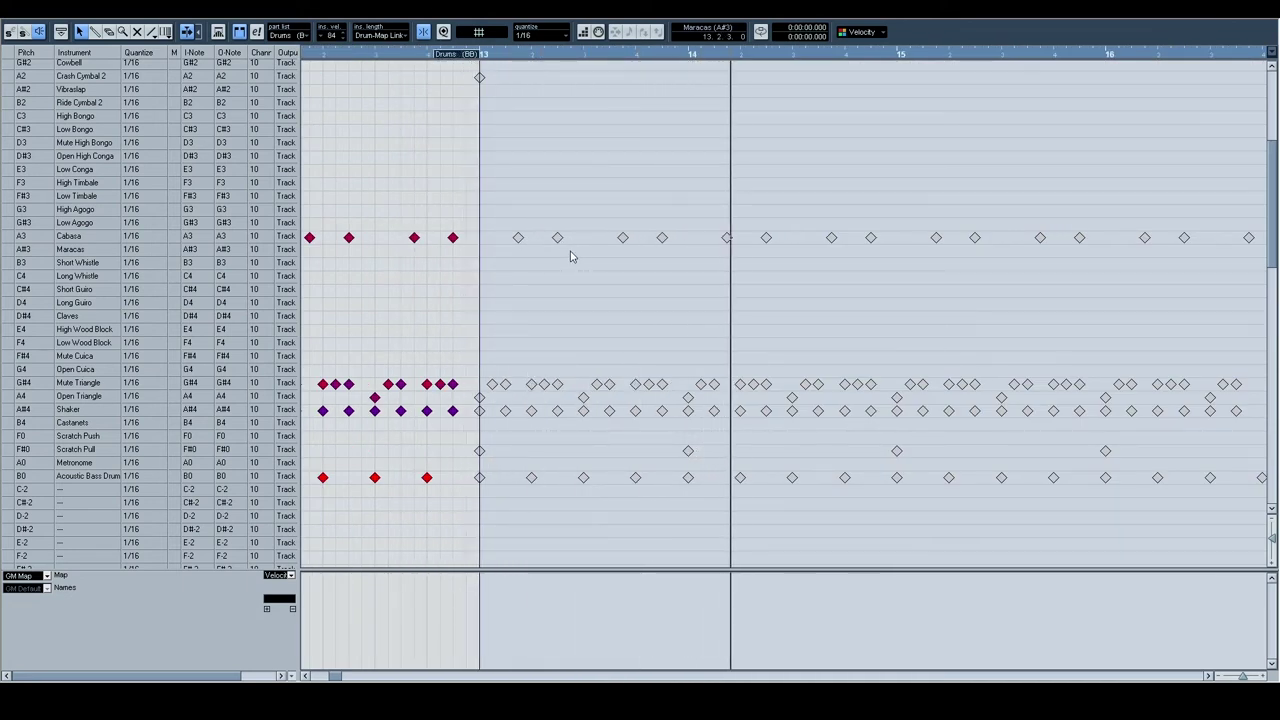
pyautogui.click(1265, 18)
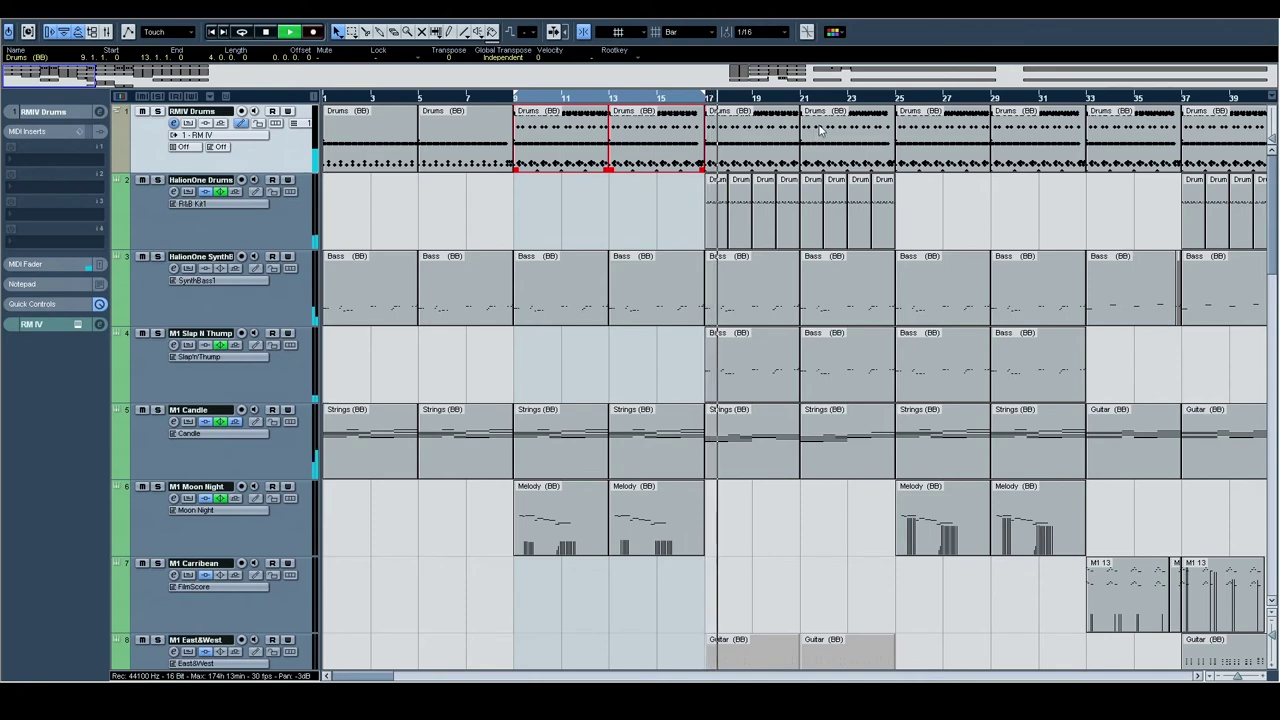
# - Follow playback from bar 17 to about bar 51, examining where drum, bass, strings, melody and guitar parts enter and drop out
pyautogui.hscroll(3, 841, 155)
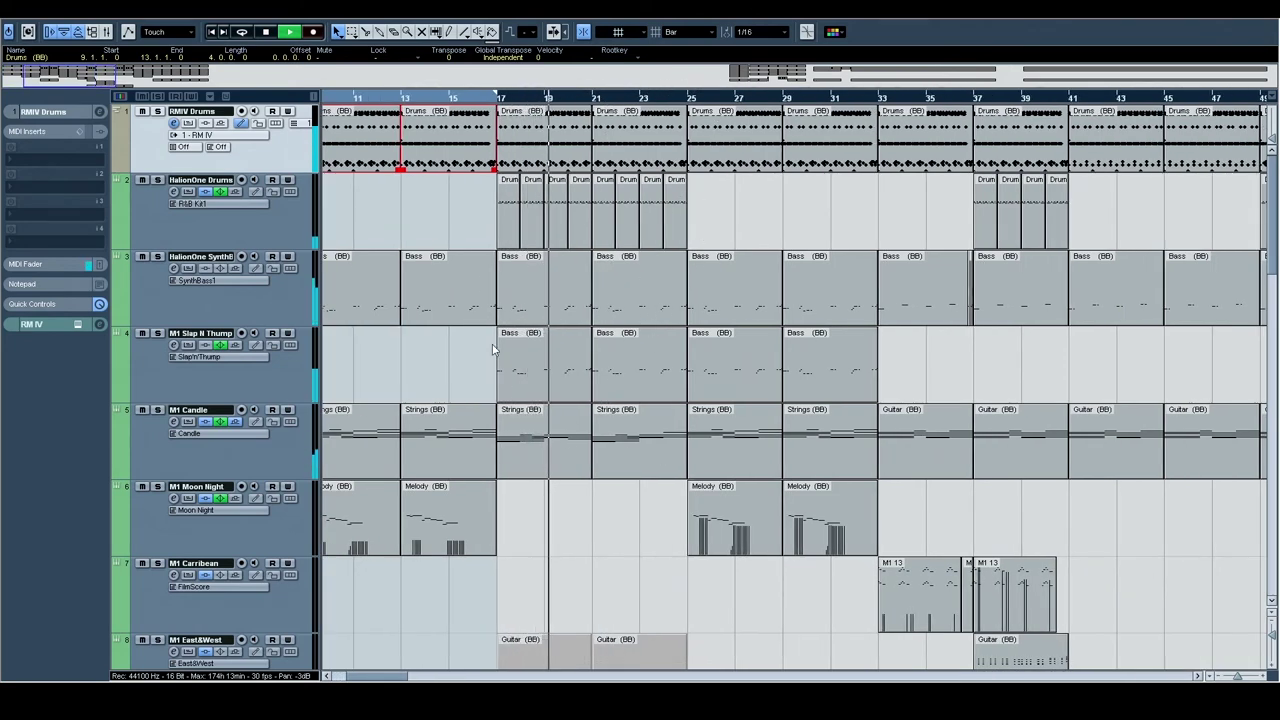
pyautogui.scroll(-2, 553, 400)
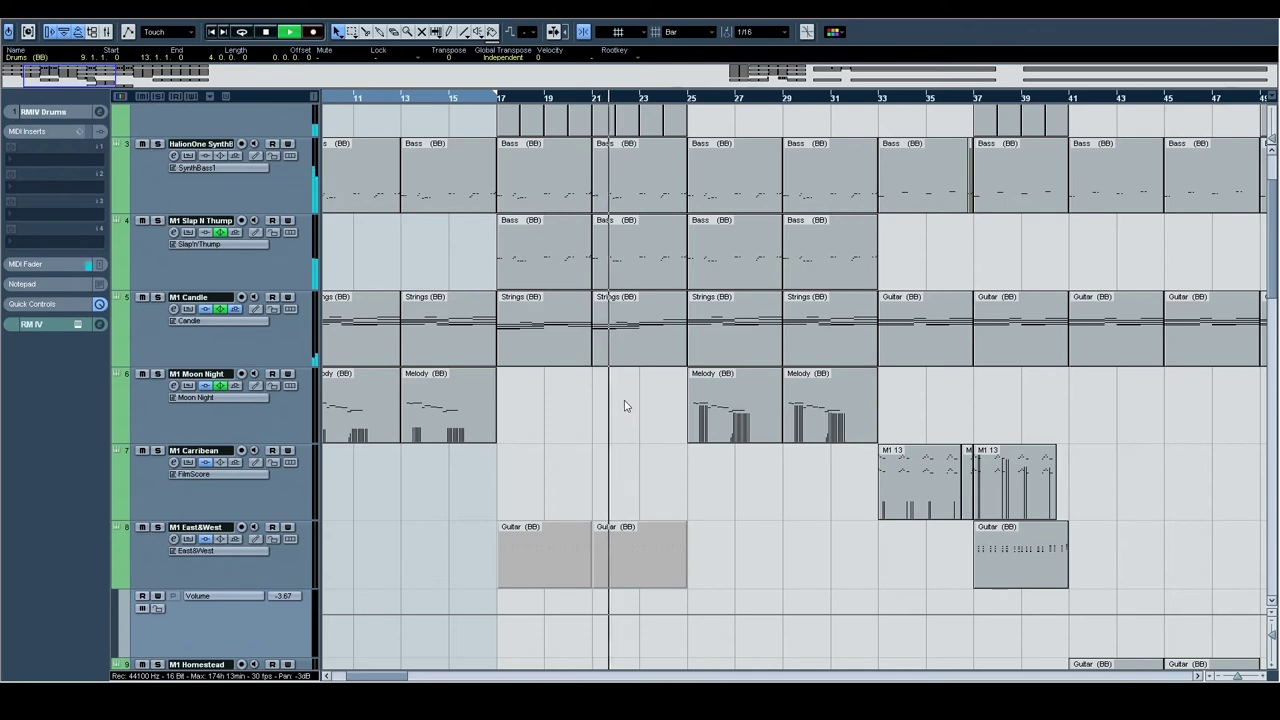
pyautogui.moveTo(682, 378); pyautogui.dragTo(494, 363)
pyautogui.moveTo(804, 336); pyautogui.dragTo(378, 374)
pyautogui.moveTo(620, 376); pyautogui.dragTo(836, 391)
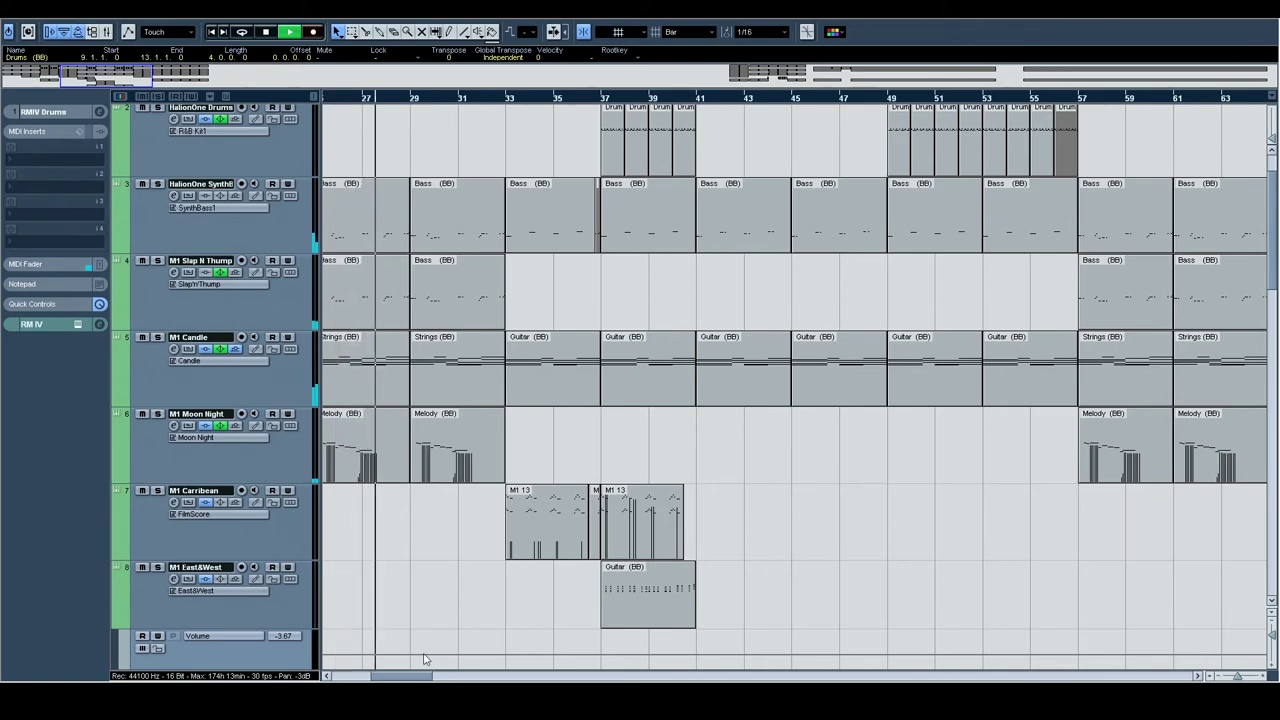
pyautogui.moveTo(655, 236); pyautogui.dragTo(915, 249)
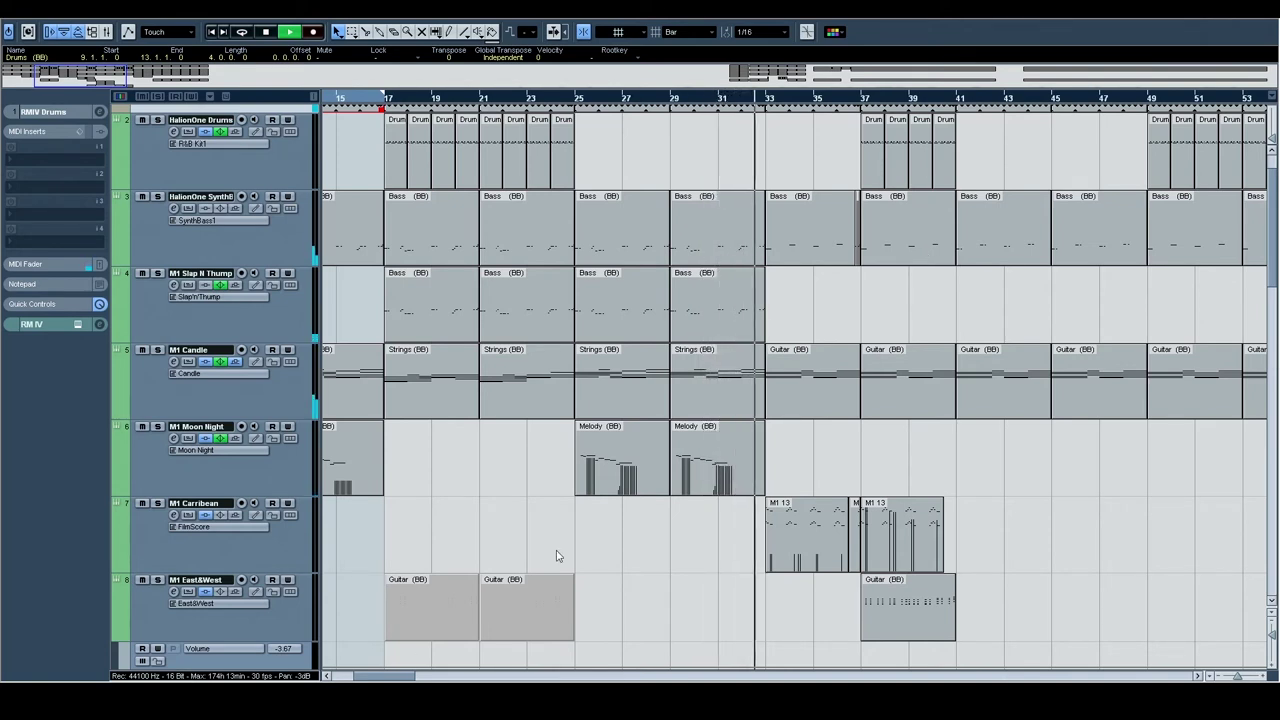
pyautogui.scroll(1, 766, 377)
pyautogui.hscroll(2, 766, 377)
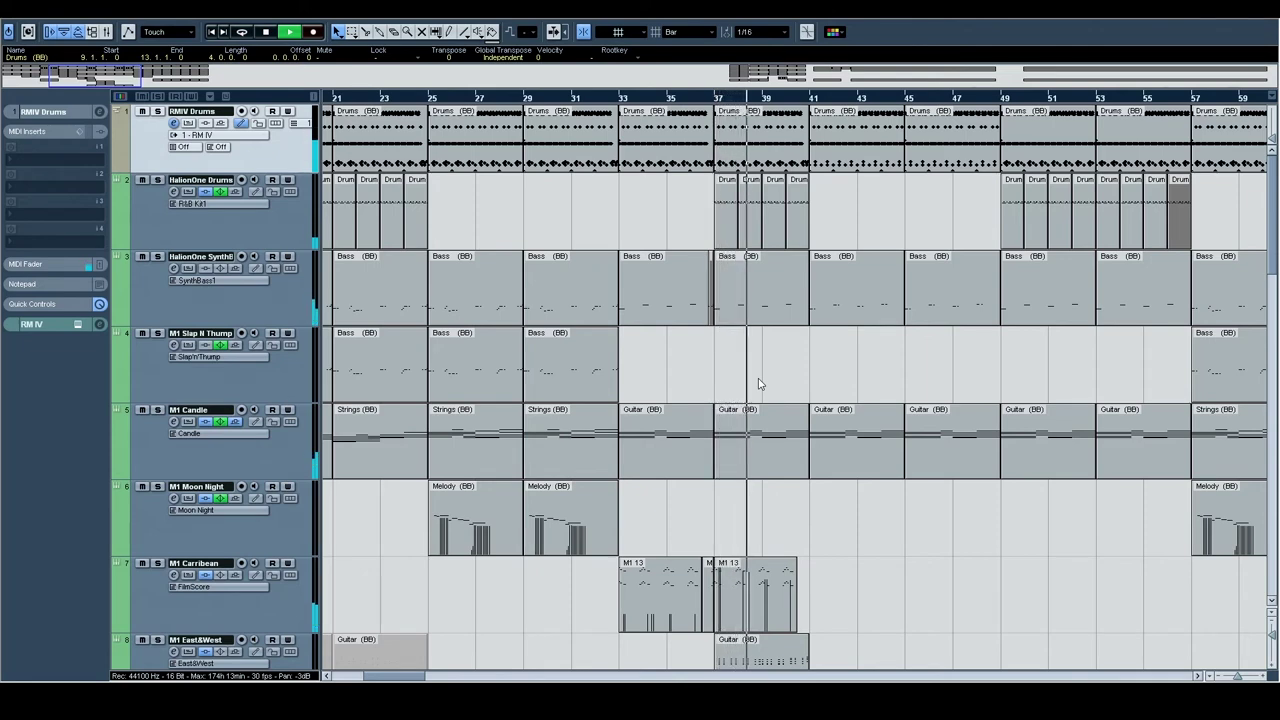
pyautogui.moveTo(909, 378); pyautogui.dragTo(661, 411)
pyautogui.scroll(-3, 709, 380)
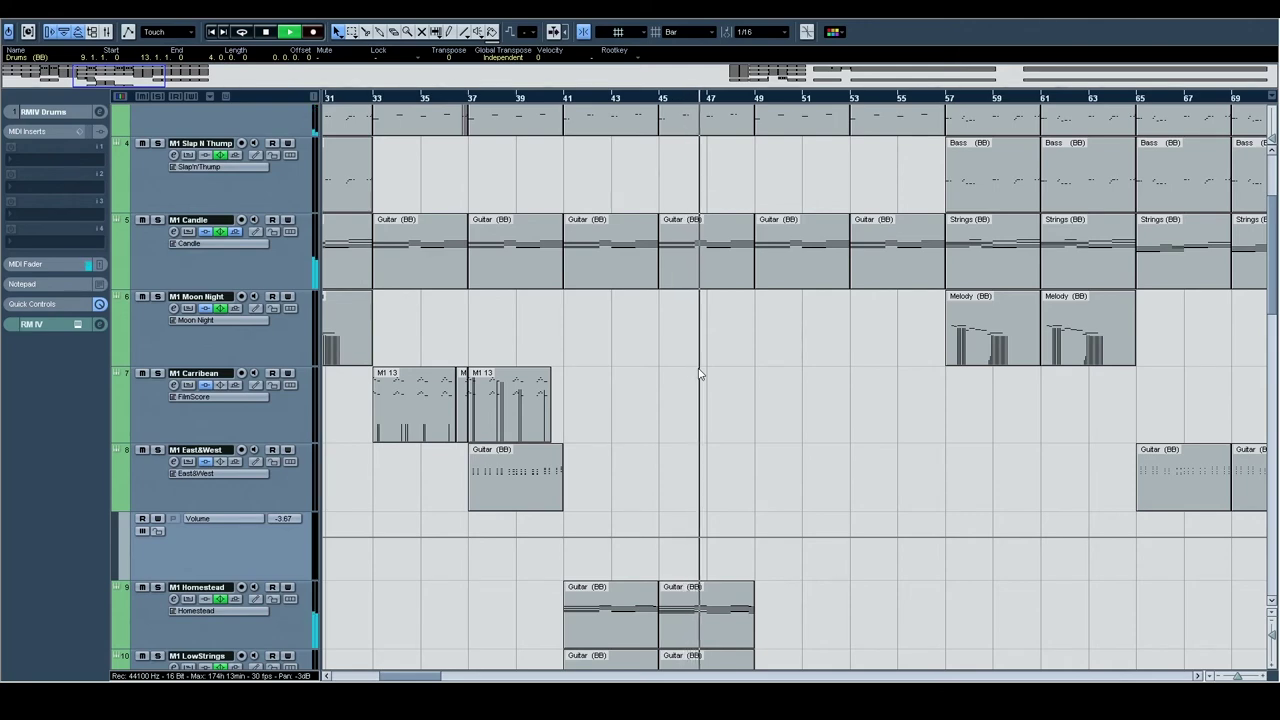
pyautogui.scroll(3, 700, 374)
pyautogui.hscroll(2, 660, 380)
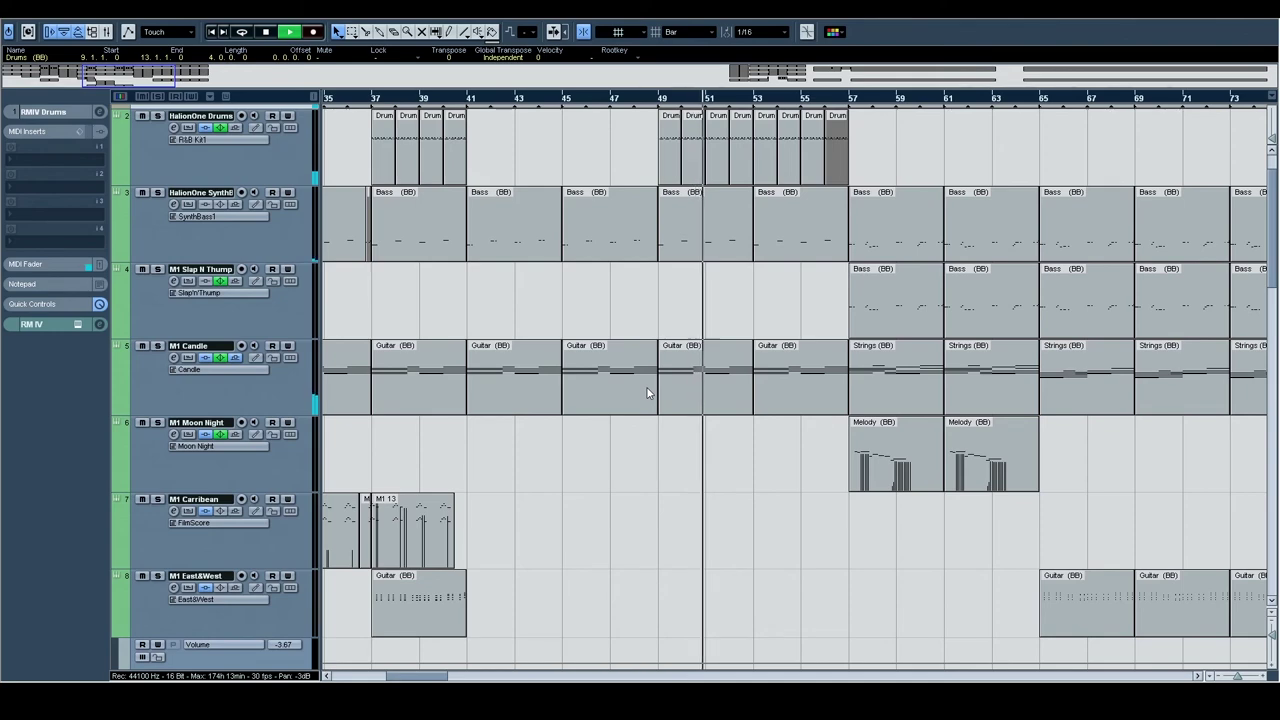
# - Examine the closing section up to bar 89, comparing the drum, bass, strings and melody parts with the East&West guitar parts
pyautogui.scroll(-1, 646, 392)
pyautogui.hscroll(10, 646, 392)
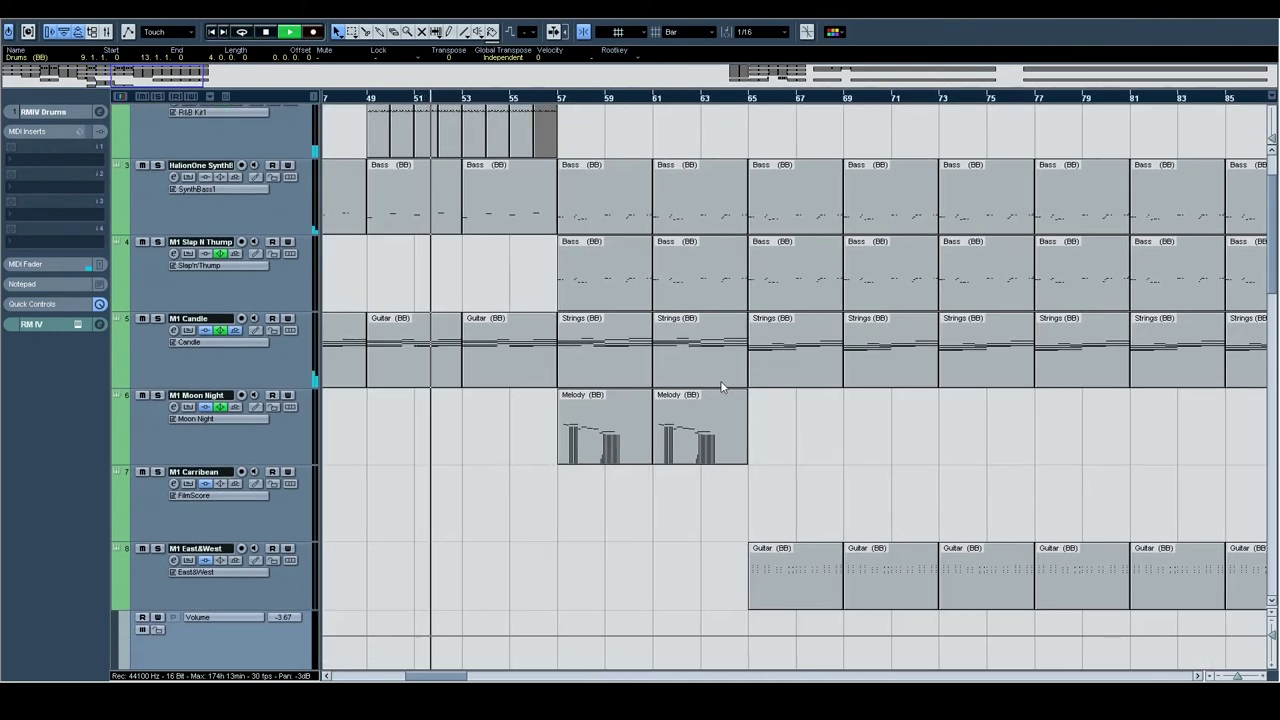
pyautogui.scroll(-3, 772, 425)
pyautogui.hscroll(3, 772, 425)
pyautogui.hscroll(7, 750, 410)
pyautogui.scroll(4, 663, 457)
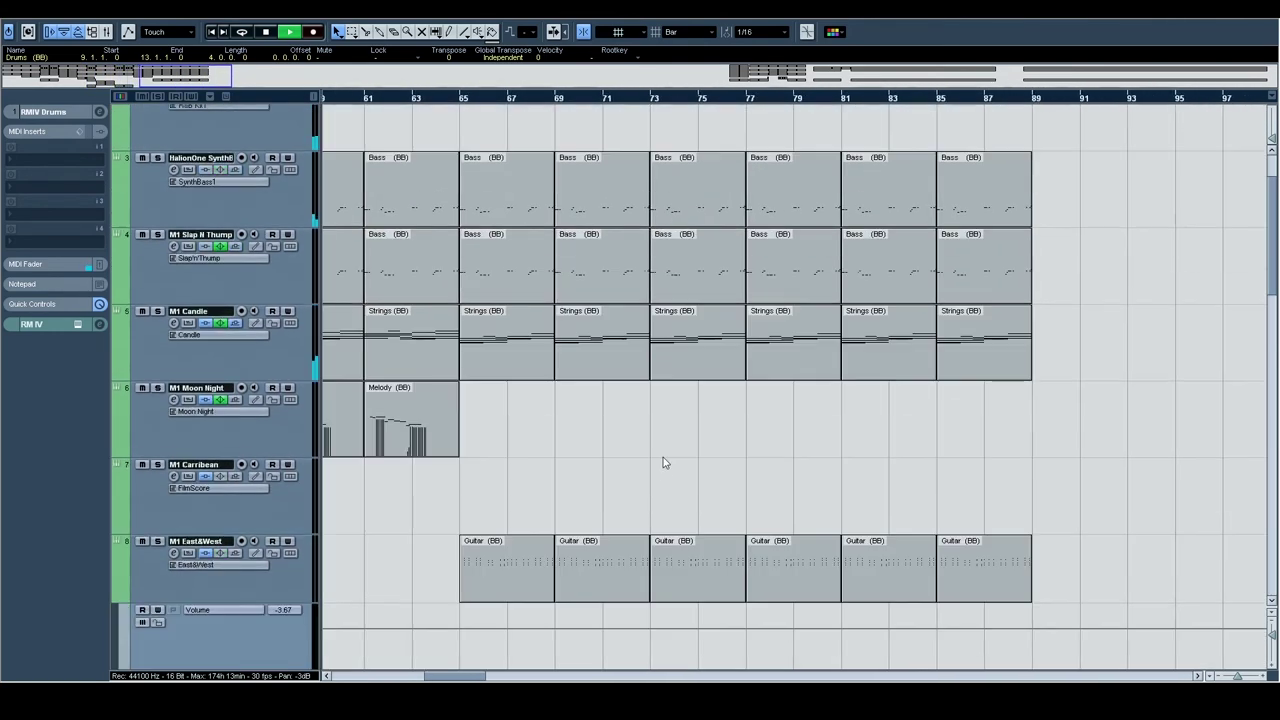
pyautogui.hscroll(-15, 696, 375)
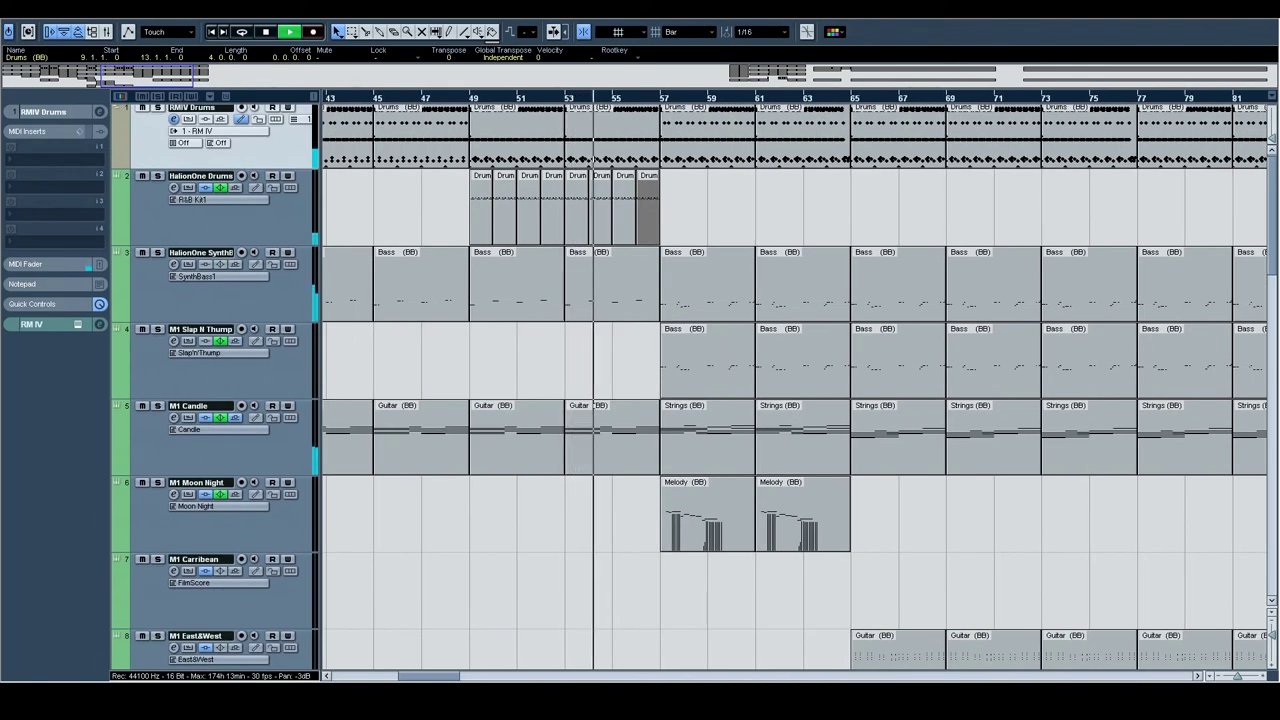
pyautogui.hscroll(3, 686, 166)
pyautogui.scroll(-4, 686, 166)
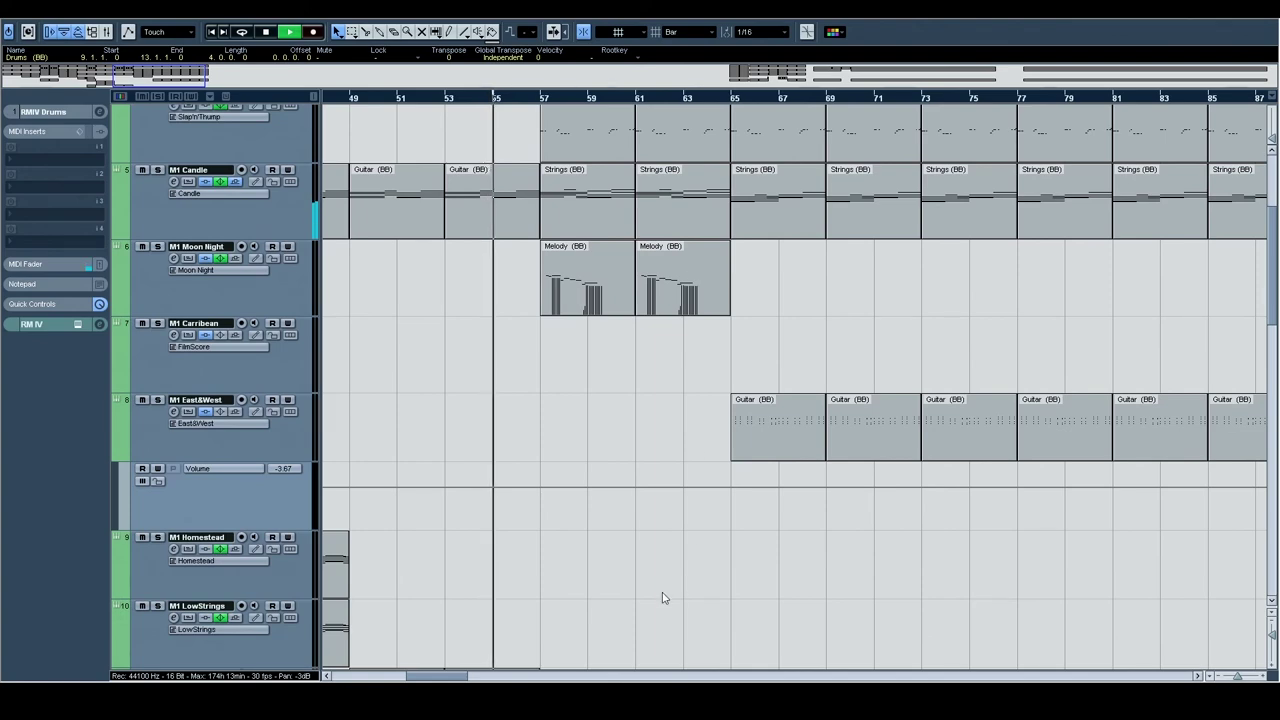
pyautogui.hscroll(3, 800, 390)
pyautogui.scroll(-1, 777, 365)
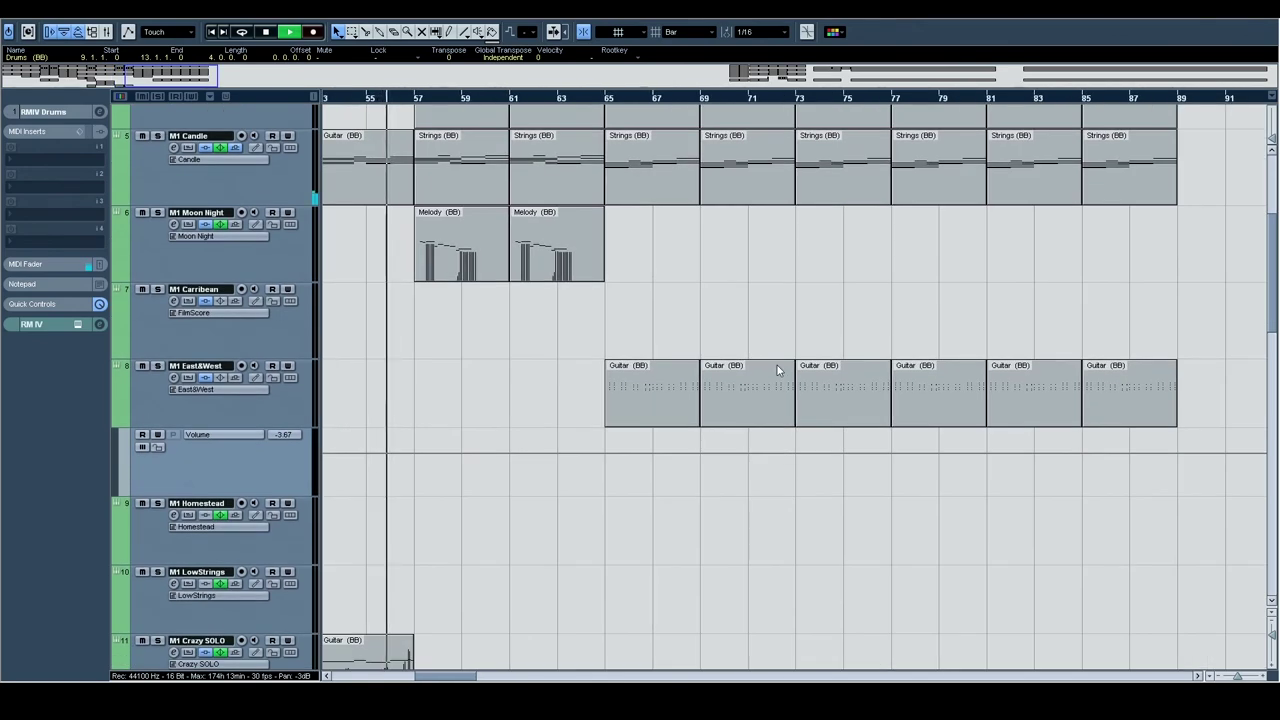
pyautogui.scroll(5, 771, 289)
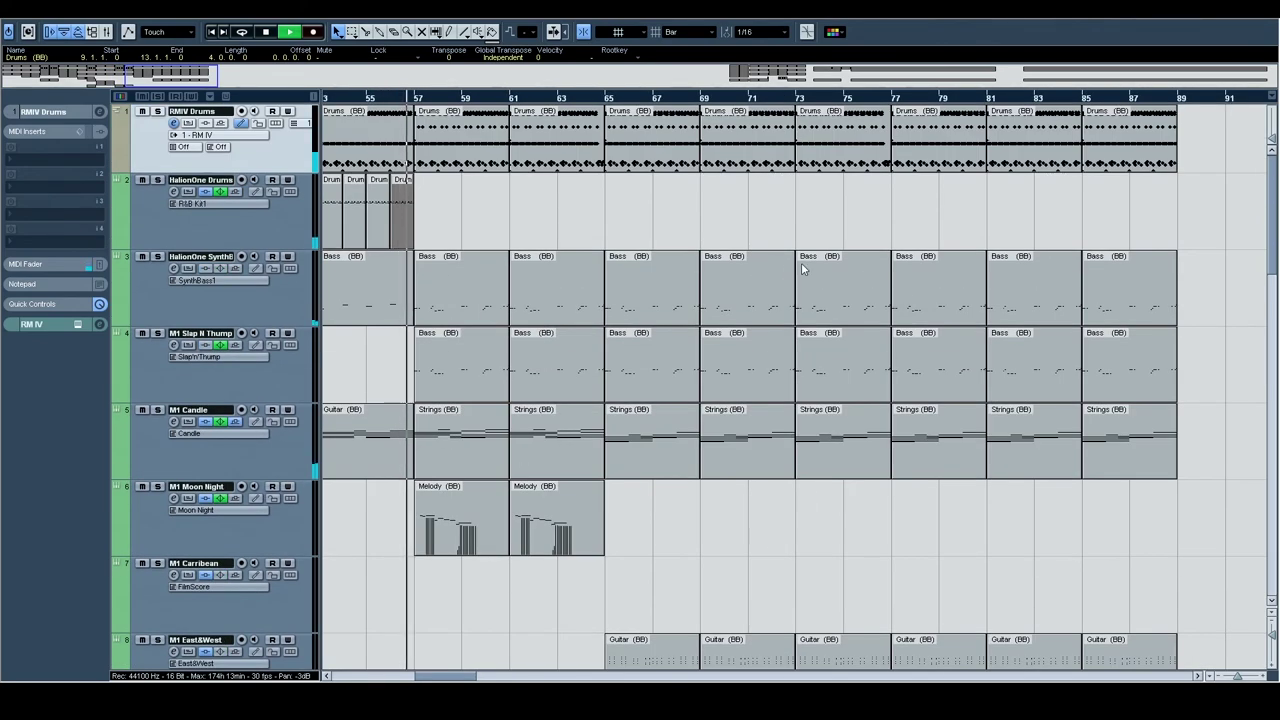
pyautogui.scroll(-3, 471, 349)
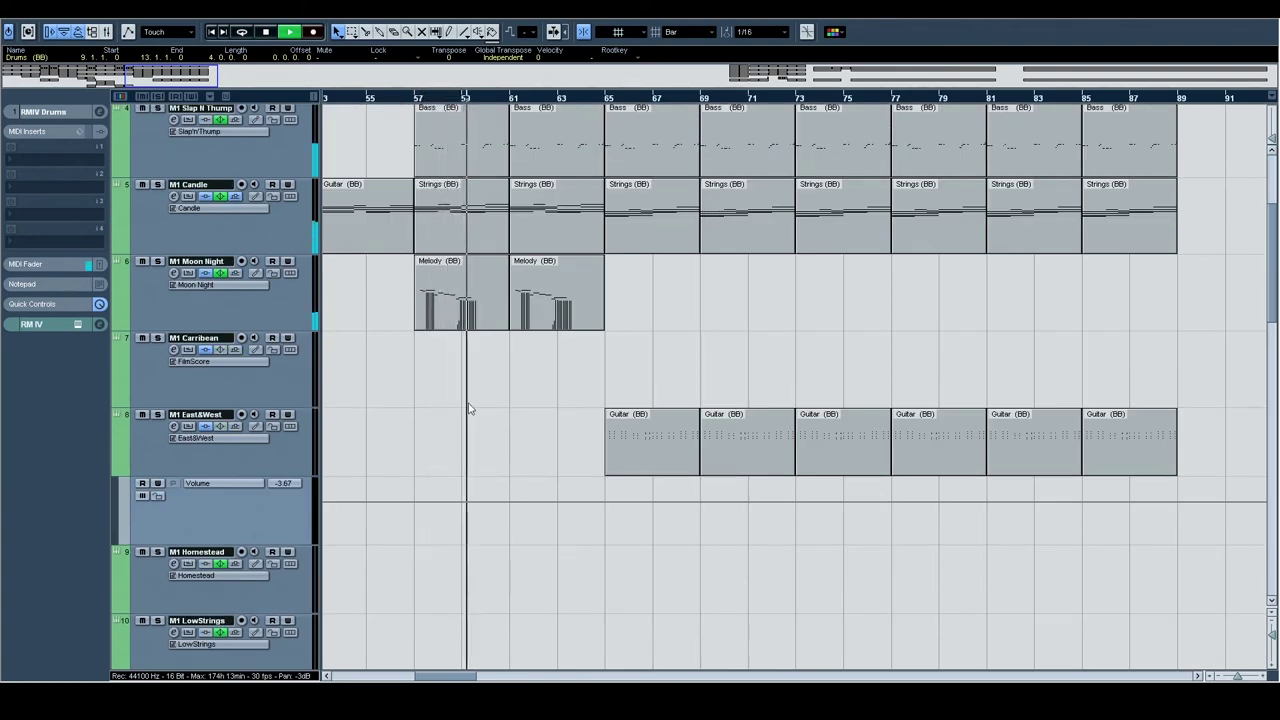
pyautogui.scroll(2, 615, 432)
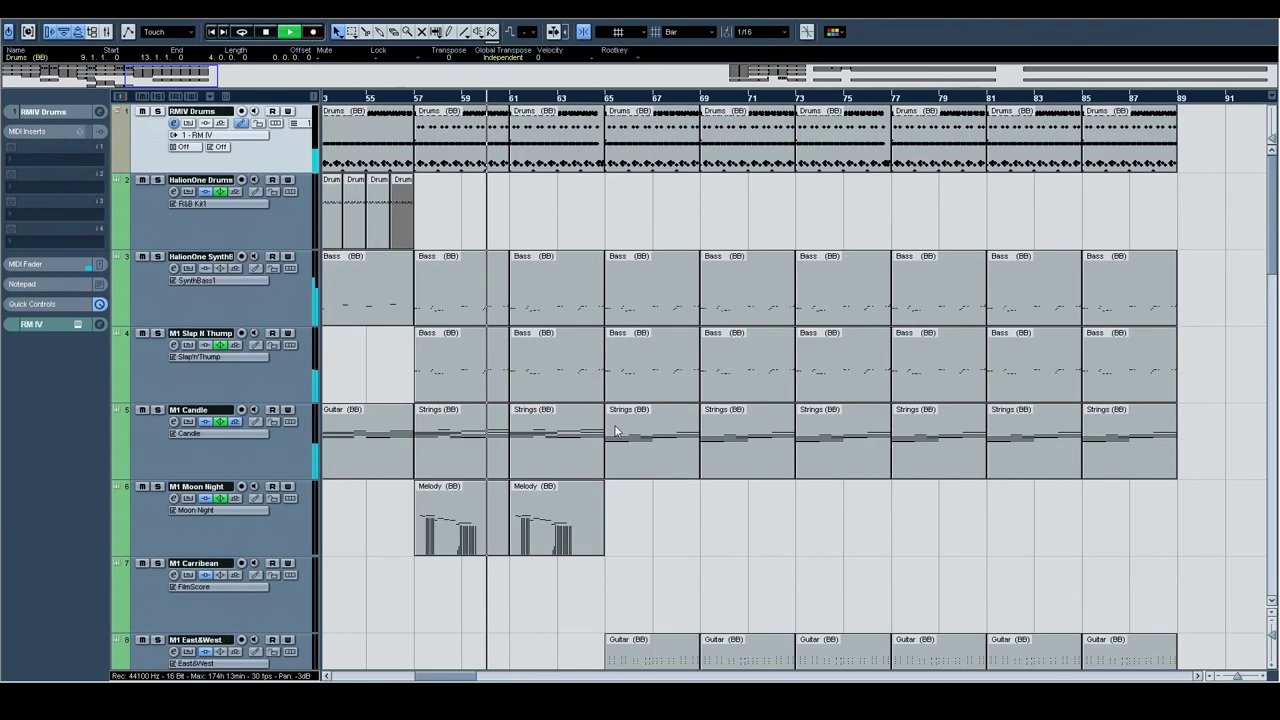
pyautogui.scroll(-2, 615, 432)
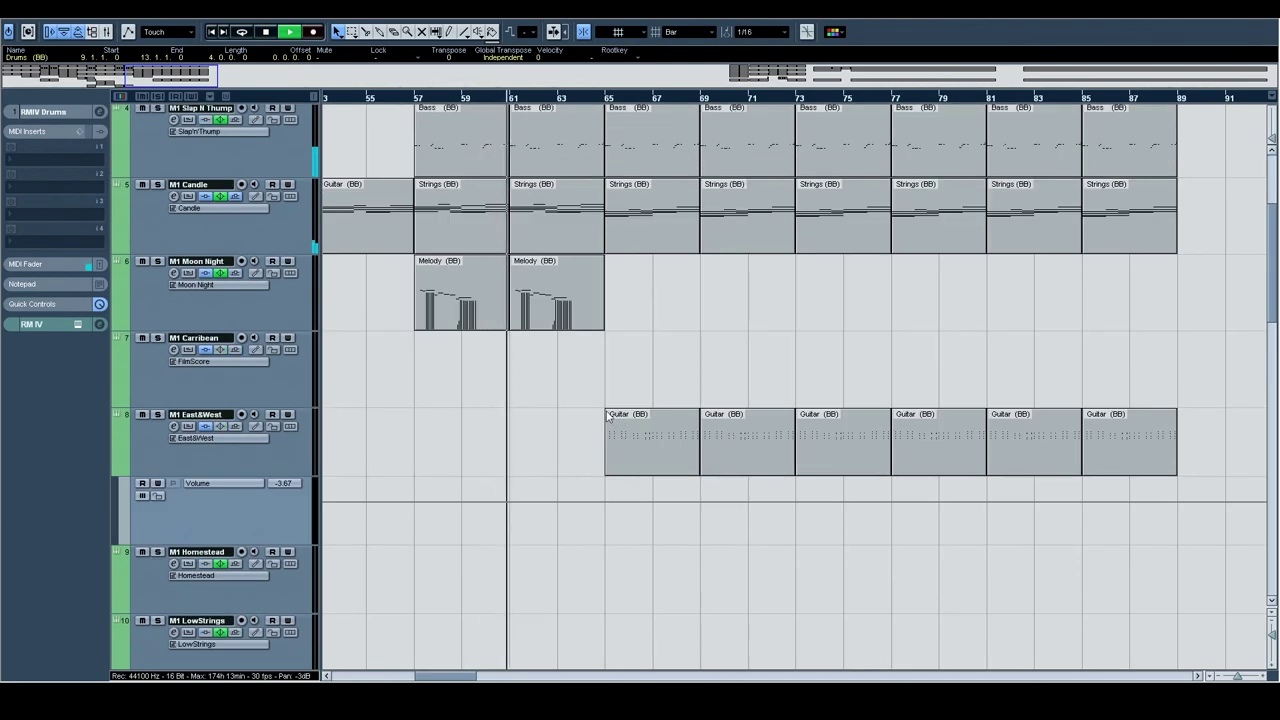
# - Select the six East&West guitar parts from bar 65 to 89, and inspect the RMIV Drums part at bar 61 in the Drum Editor
pyautogui.moveTo(507, 408); pyautogui.dragTo(1150, 462)
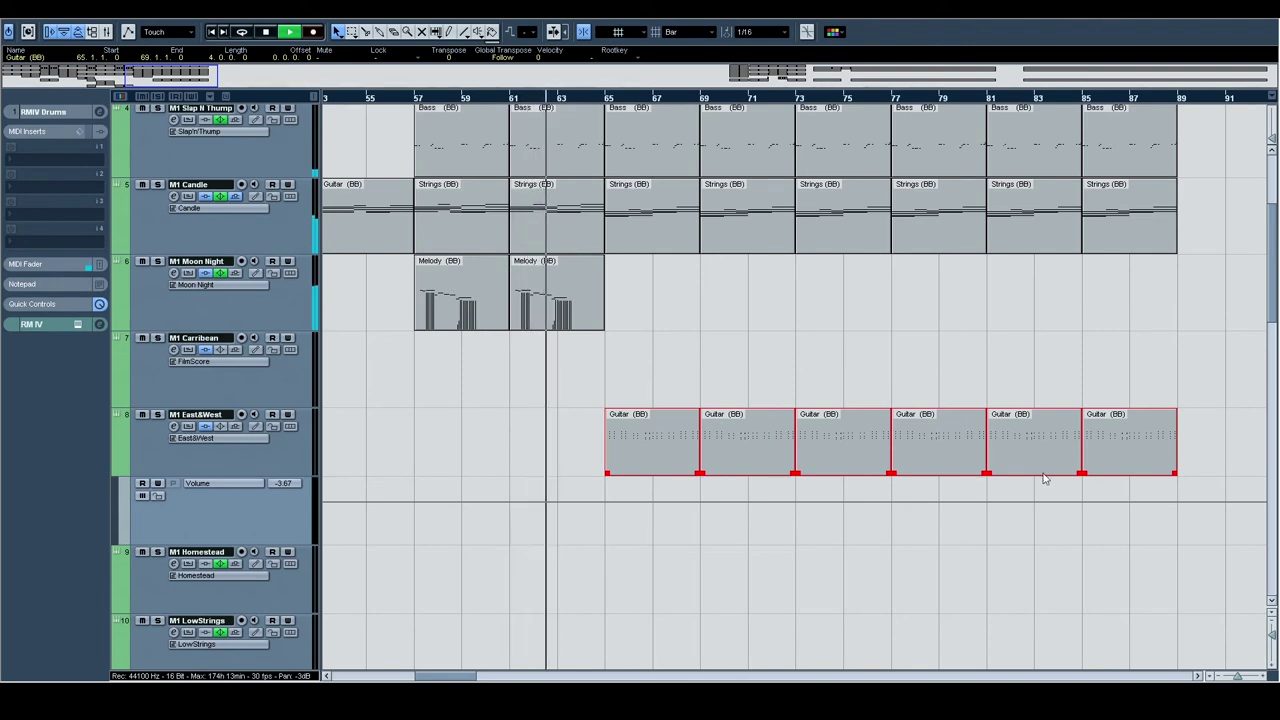
pyautogui.scroll(3, 615, 201)
pyautogui.doubleClick(585, 150)
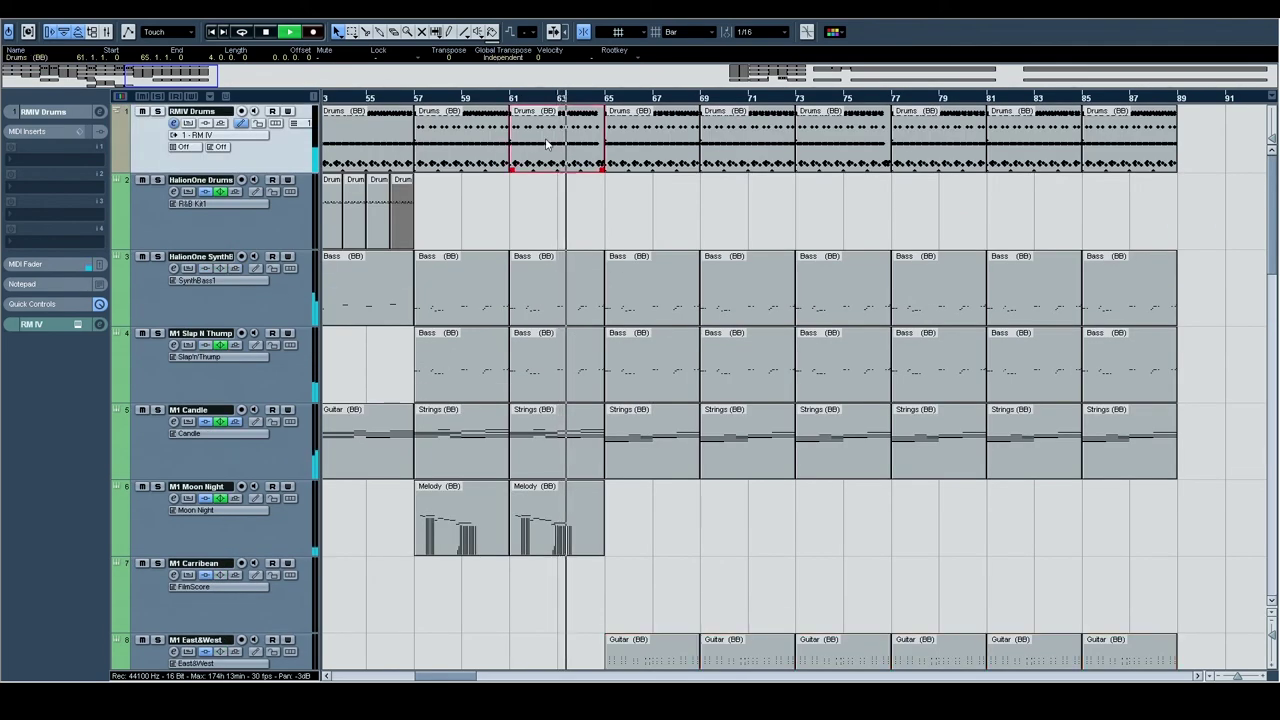
pyautogui.moveTo(632, 176); pyautogui.dragTo(737, 229)
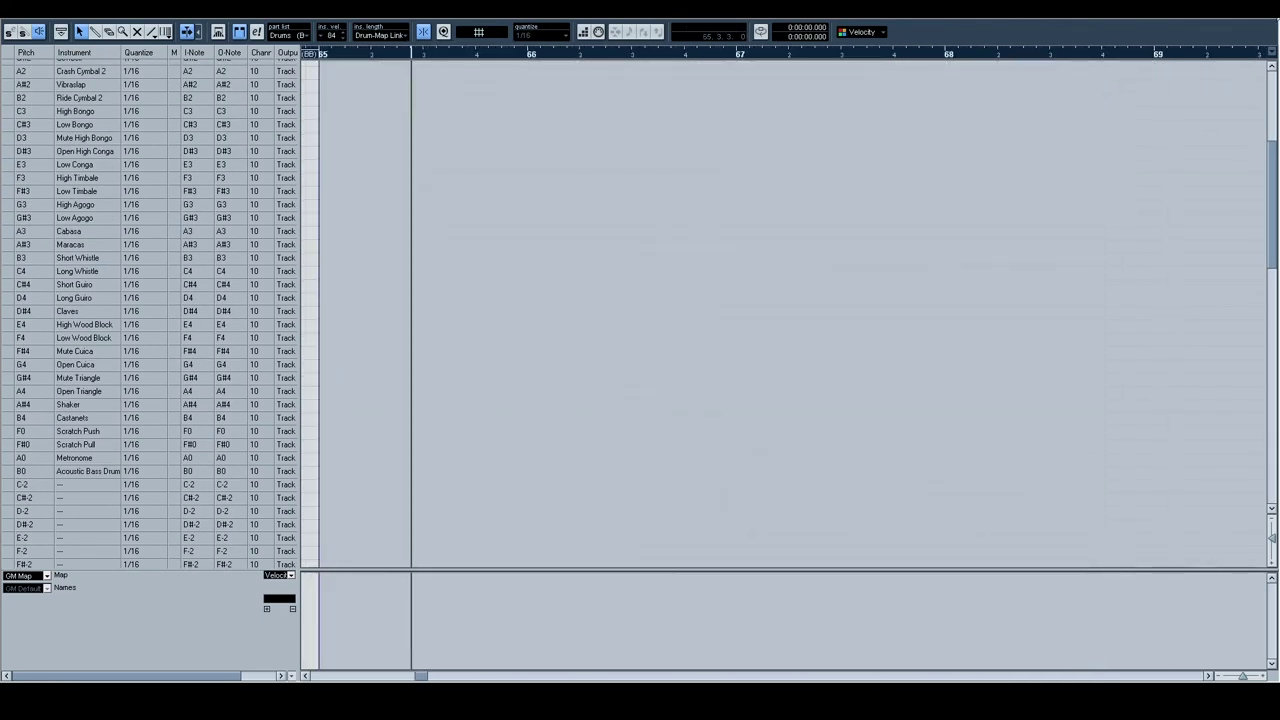
pyautogui.click(1267, 12)
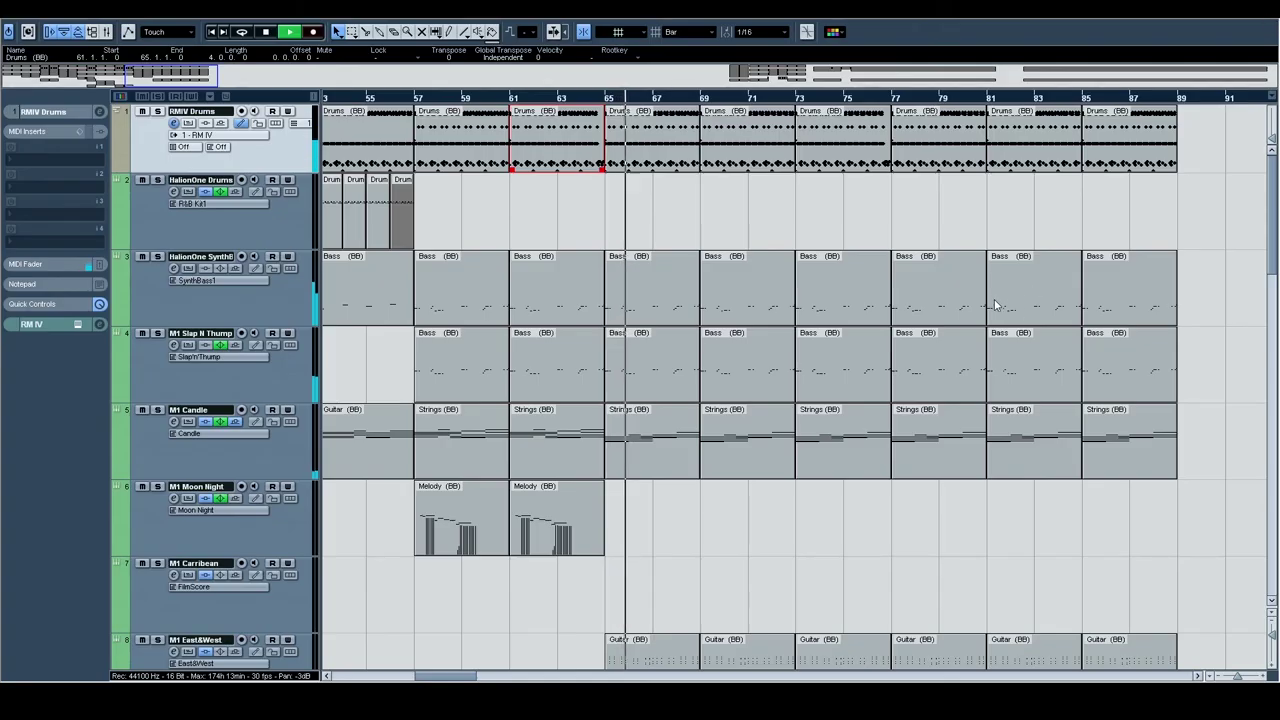
# - Look through the RM IV output channels, and reduce the horizontal zoom and track heights until all tracks fit in the project window
pyautogui.scroll(-10, 957, 285)
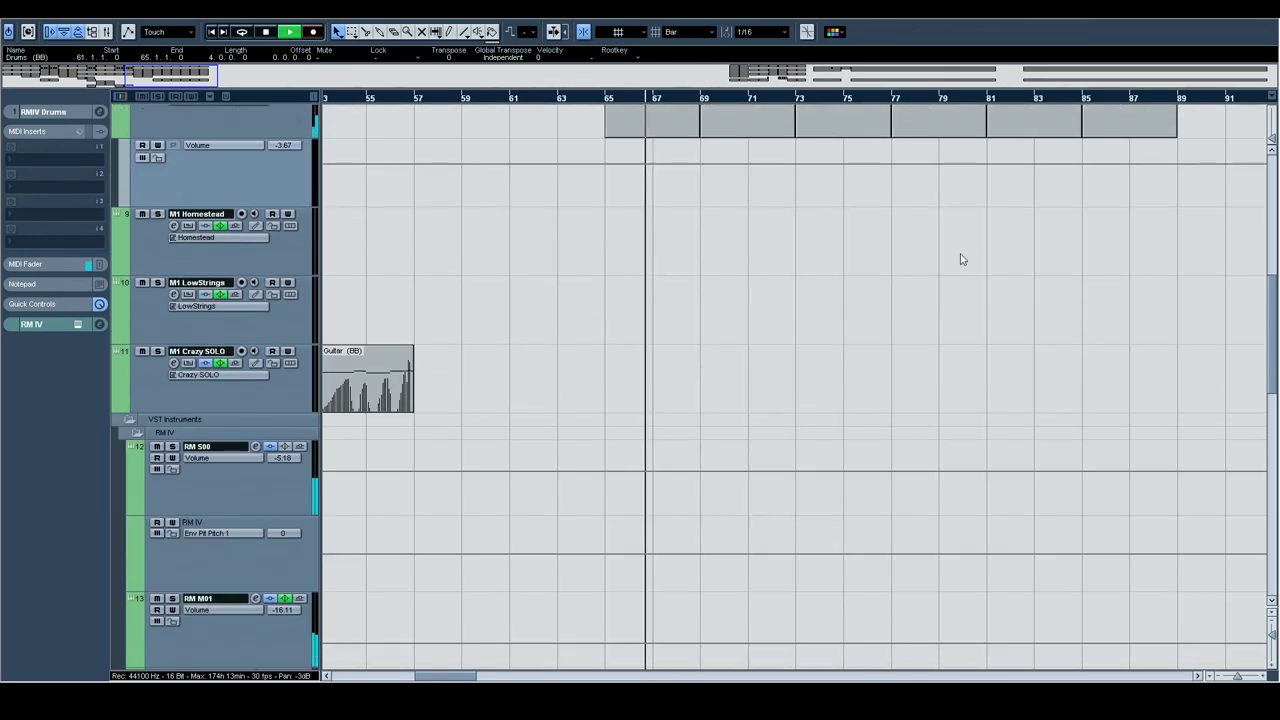
pyautogui.scroll(6, 963, 263)
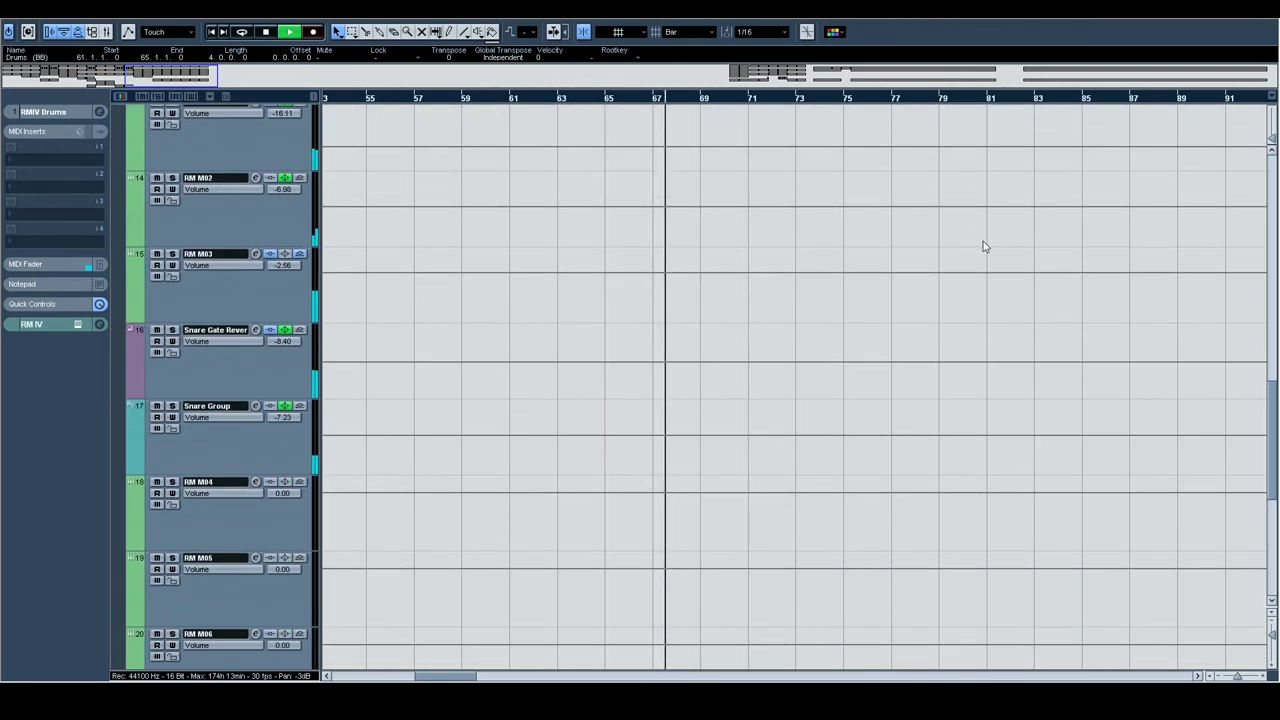
pyautogui.scroll(6, 1000, 265)
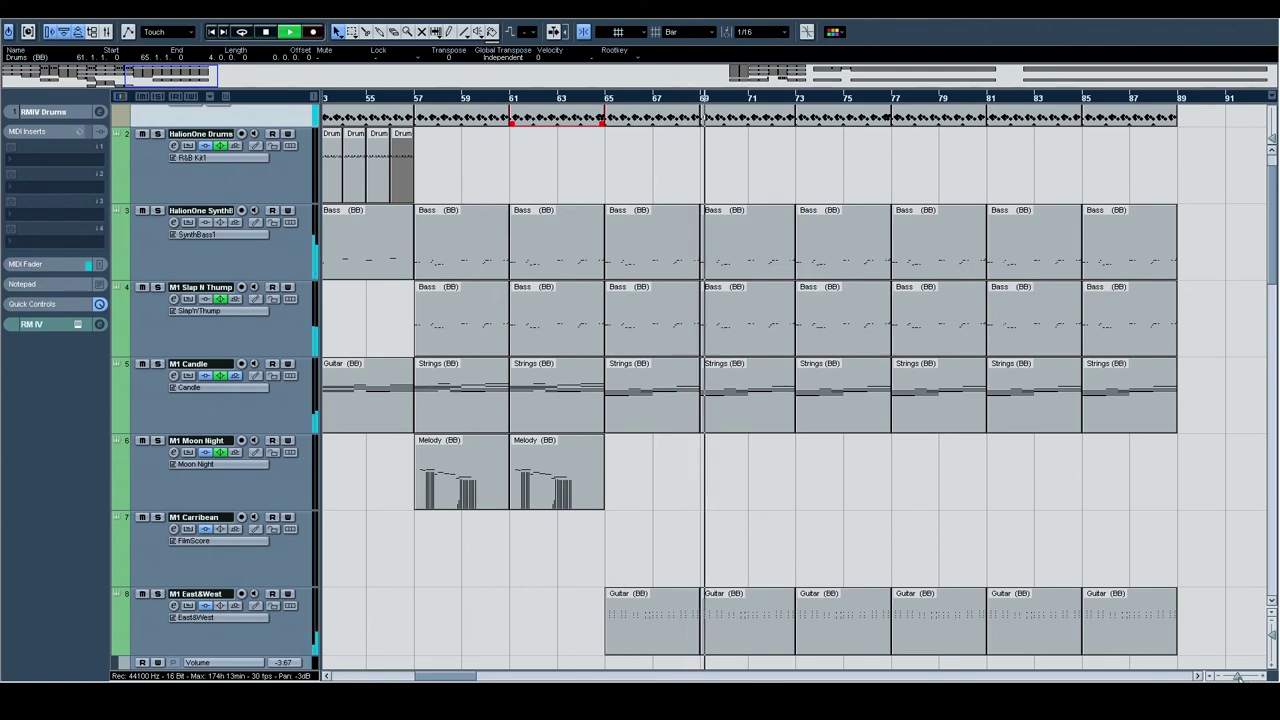
pyautogui.click(1211, 676)
pyautogui.moveTo(1271, 647); pyautogui.dragTo(1271, 622)
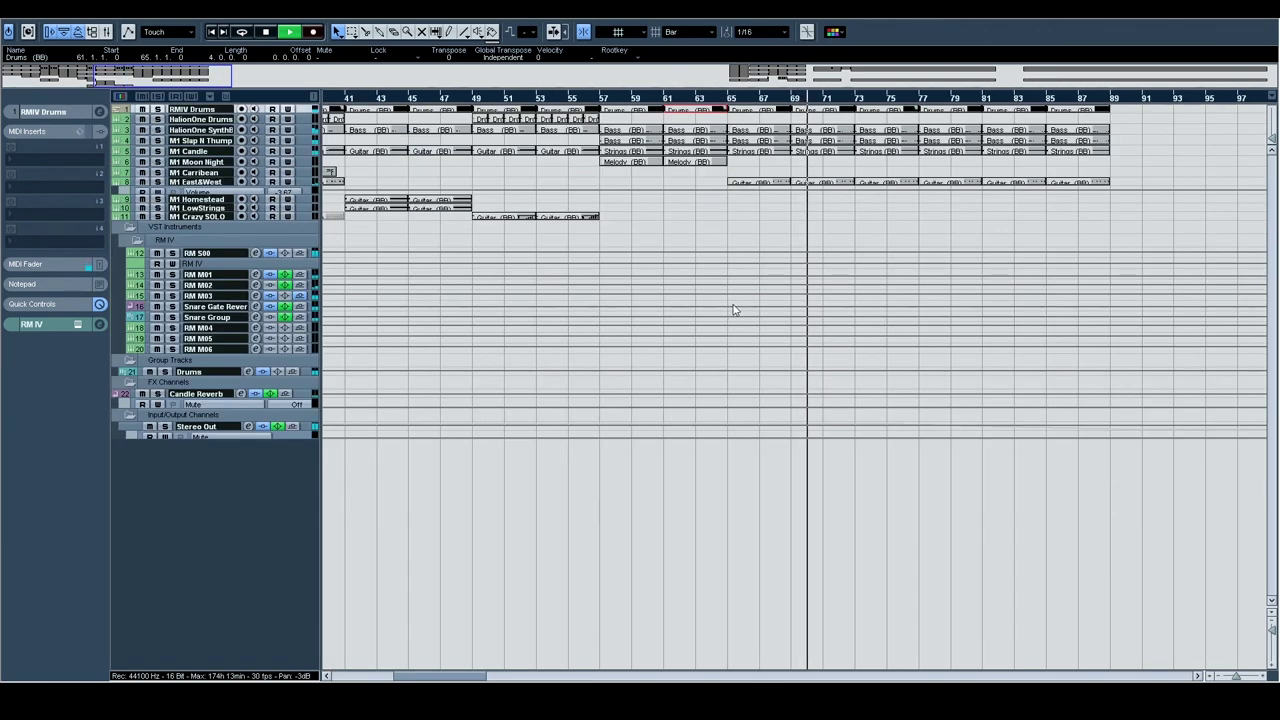
# - Set the locators from bar 1 to bar 89 to span the whole arrangement
pyautogui.hscroll(-3, 990, 362)
pyautogui.hscroll(5, 993, 364)
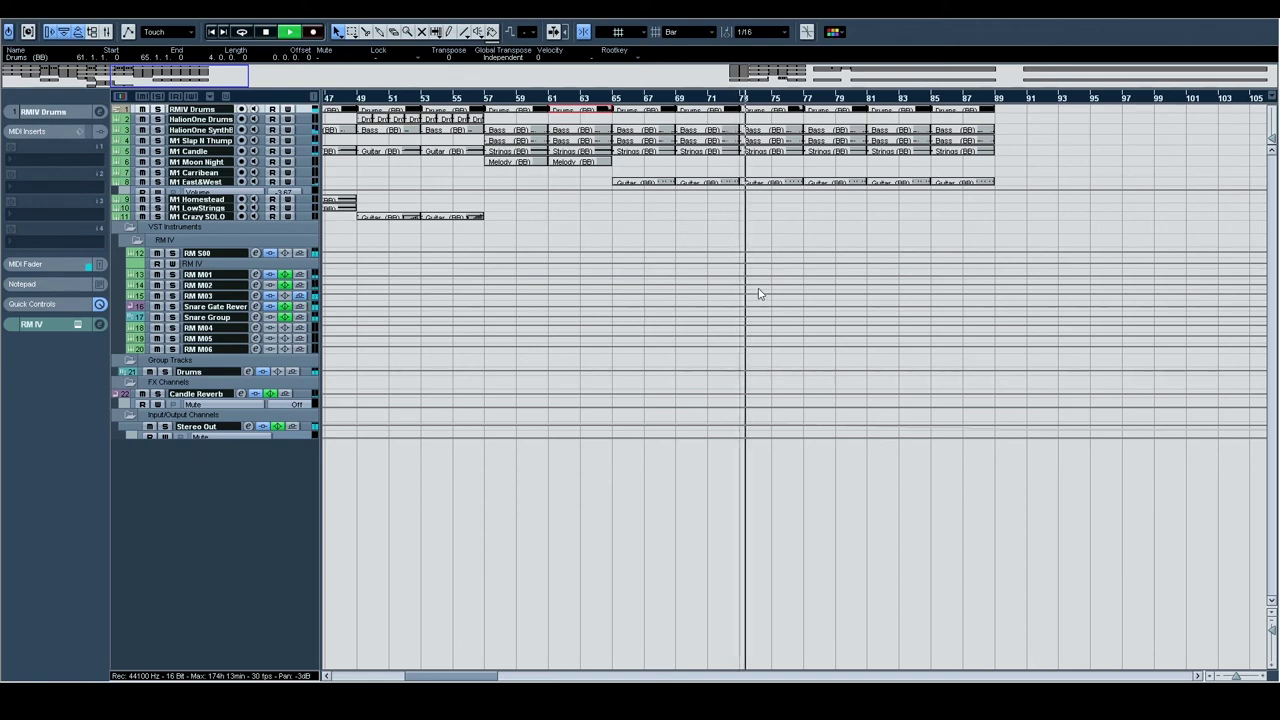
pyautogui.moveTo(680, 271); pyautogui.dragTo(554, 257)
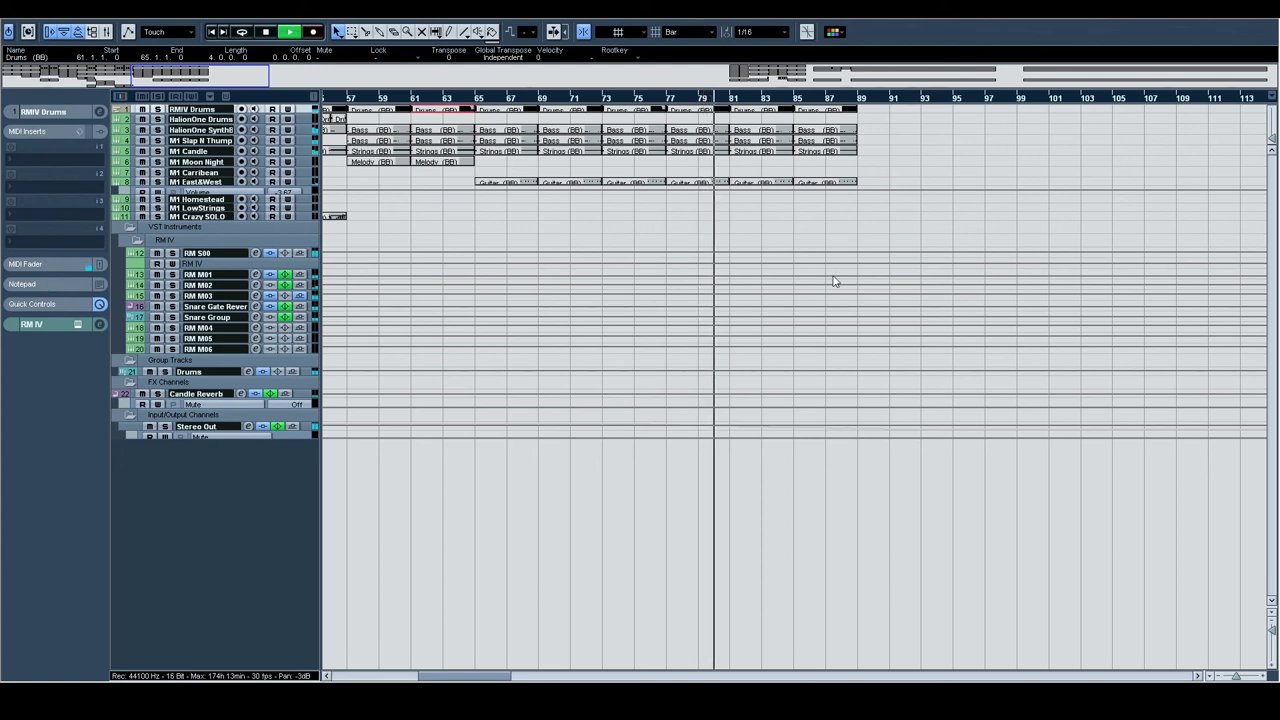
pyautogui.hscroll(-6, 831, 264)
pyautogui.hscroll(6, 673, 268)
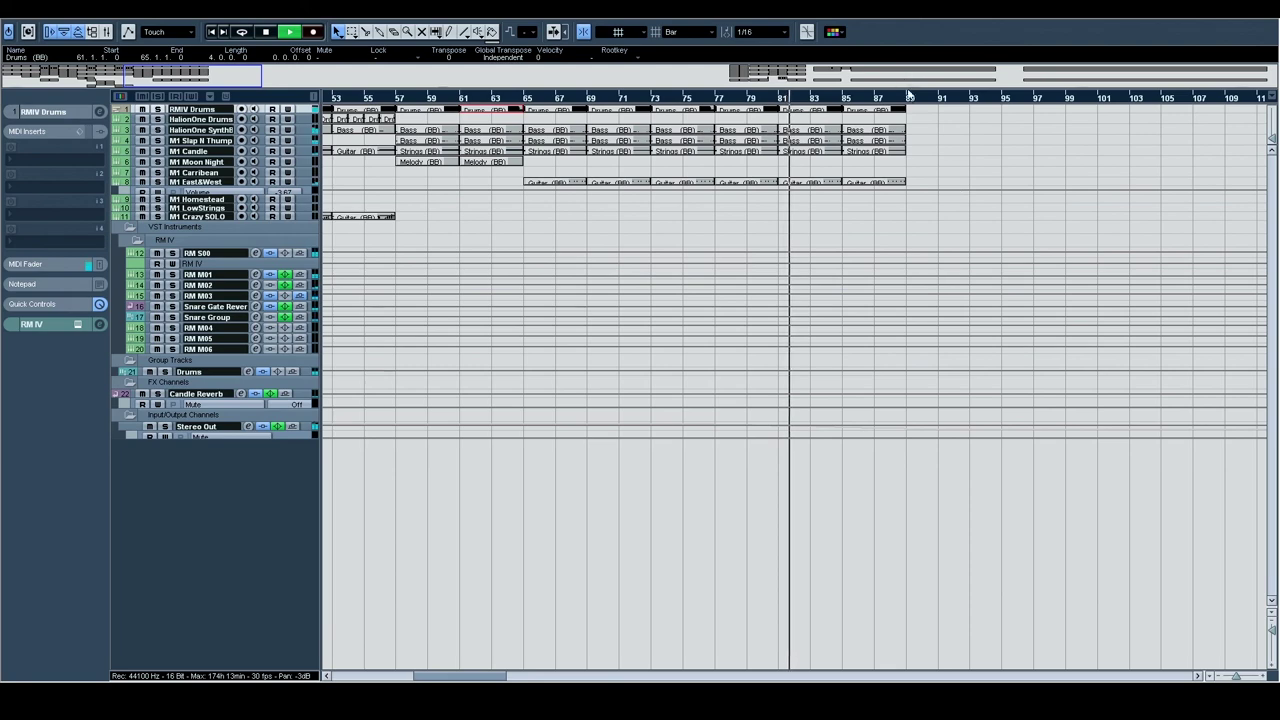
pyautogui.keyDown('alt'); pyautogui.click(906, 98); pyautogui.keyUp('alt')
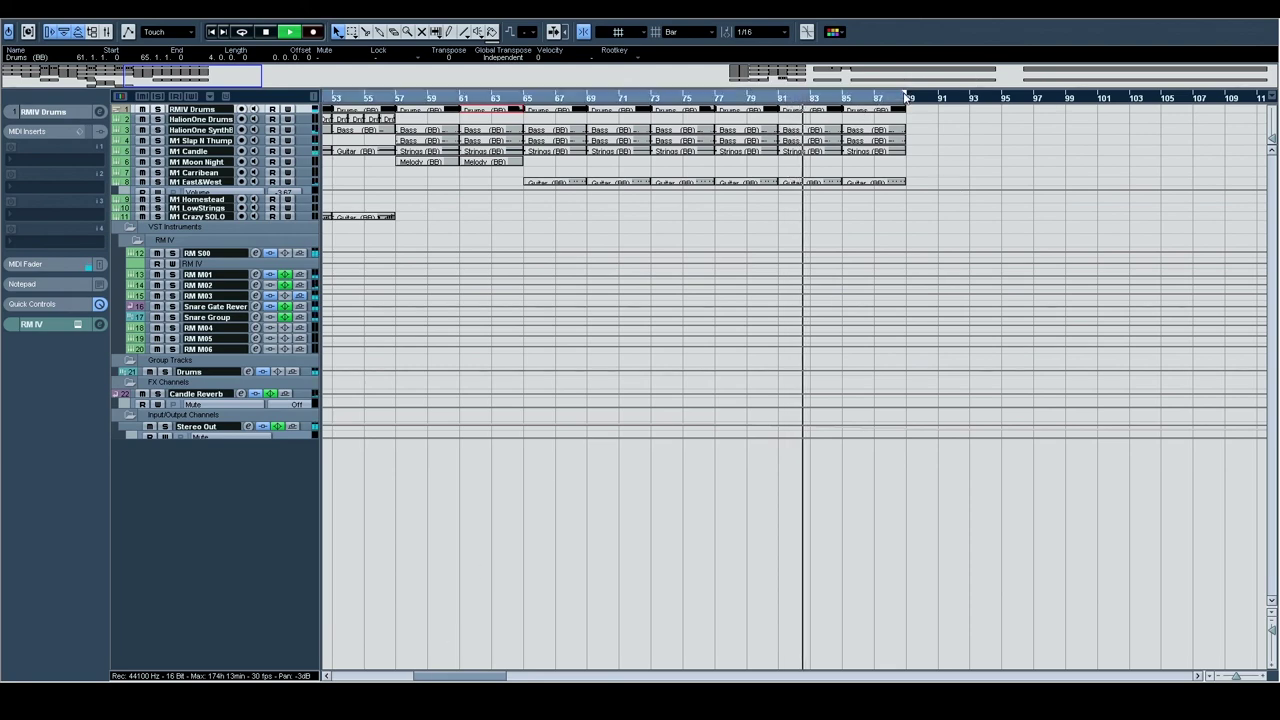
pyautogui.moveTo(354, 163); pyautogui.dragTo(853, 217)
pyautogui.moveTo(462, 210); pyautogui.dragTo(776, 220)
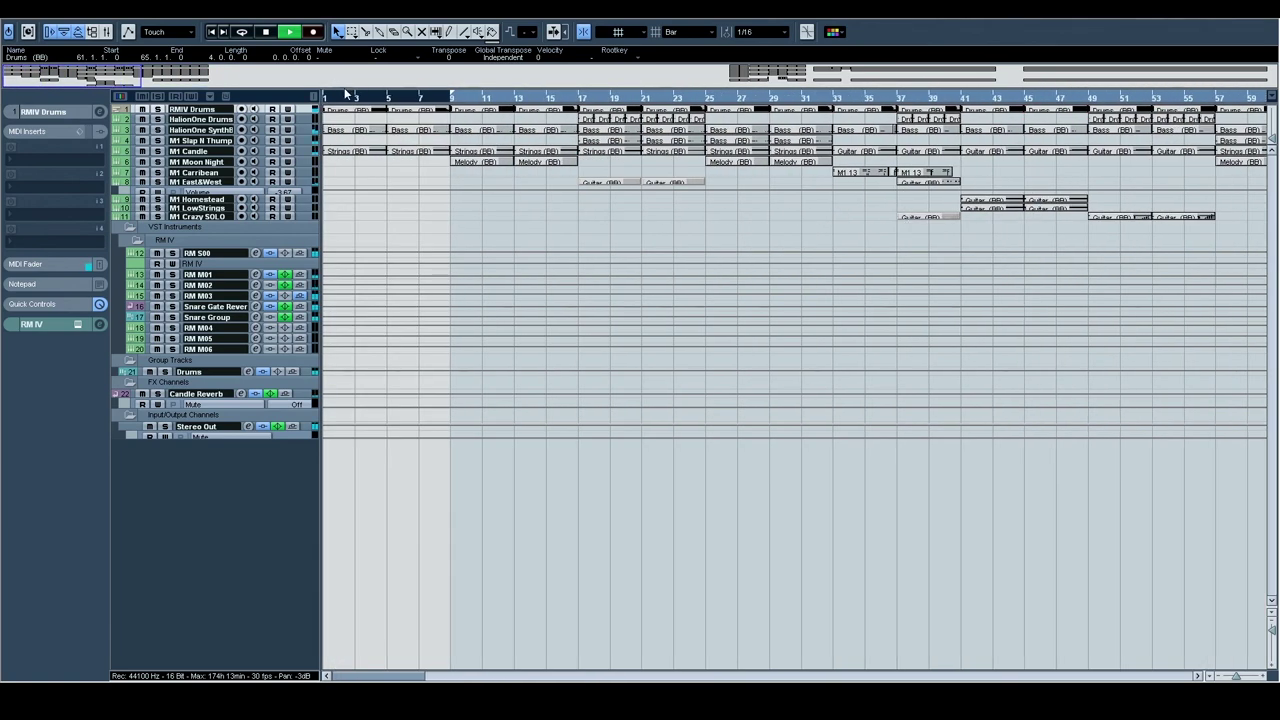
pyautogui.moveTo(346, 93); pyautogui.dragTo(325, 94)
pyautogui.moveTo(1220, 290); pyautogui.dragTo(421, 205)
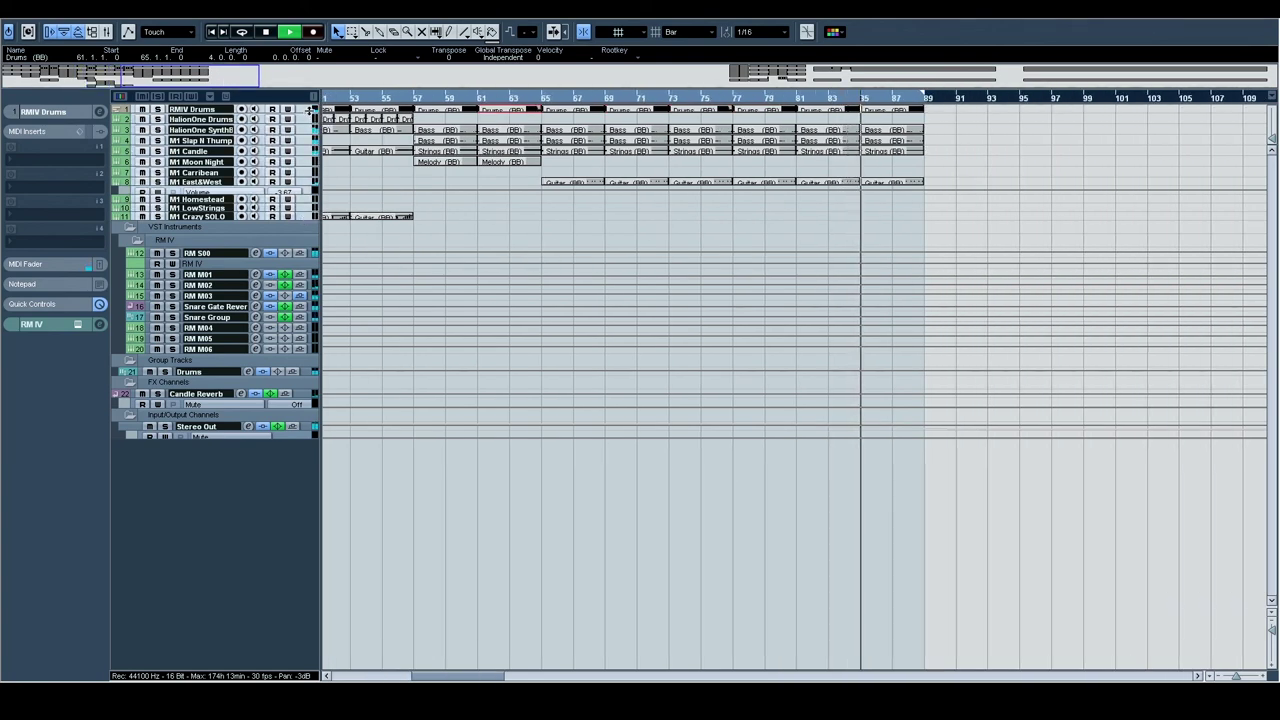
# - Enlarge the MIDI track rows together so their parts' contents are readable, and look over the tracks from bar 13 on
pyautogui.moveTo(311, 112); pyautogui.dragTo(311, 173)
pyautogui.moveTo(470, 208); pyautogui.dragTo(909, 171)
pyautogui.moveTo(504, 156); pyautogui.dragTo(715, 175)
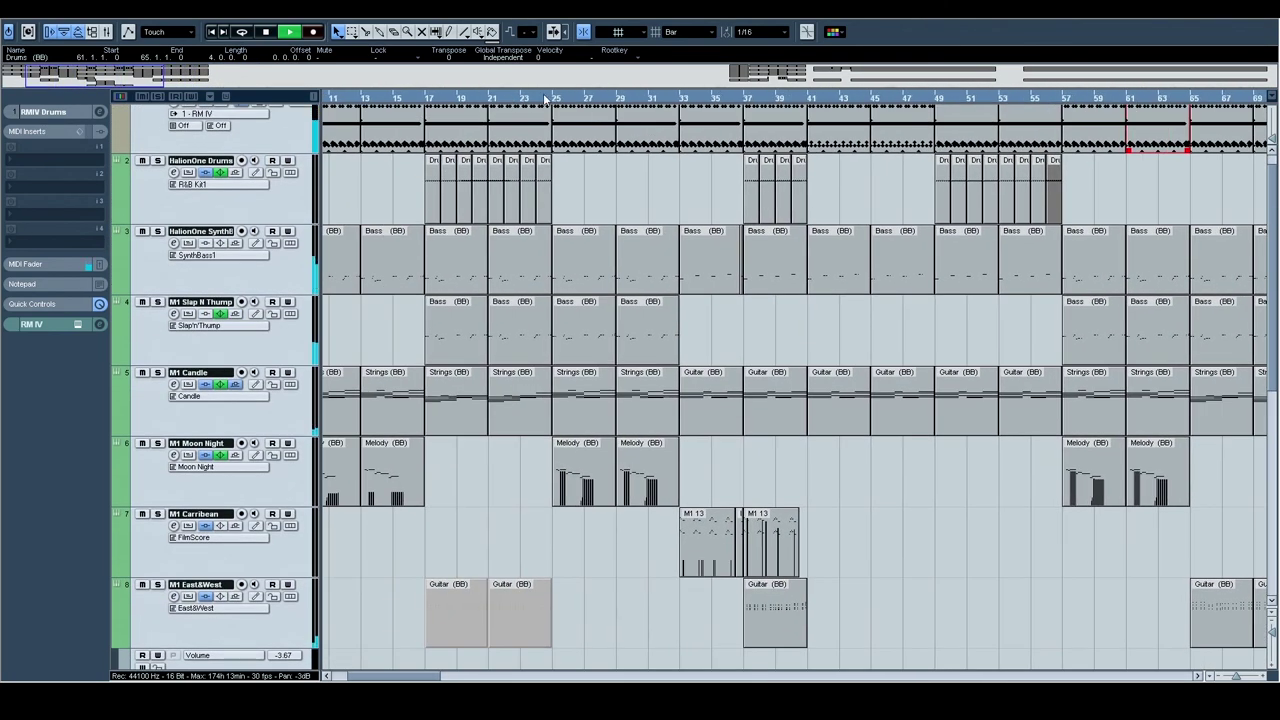
pyautogui.moveTo(806, 420); pyautogui.dragTo(777, 157)
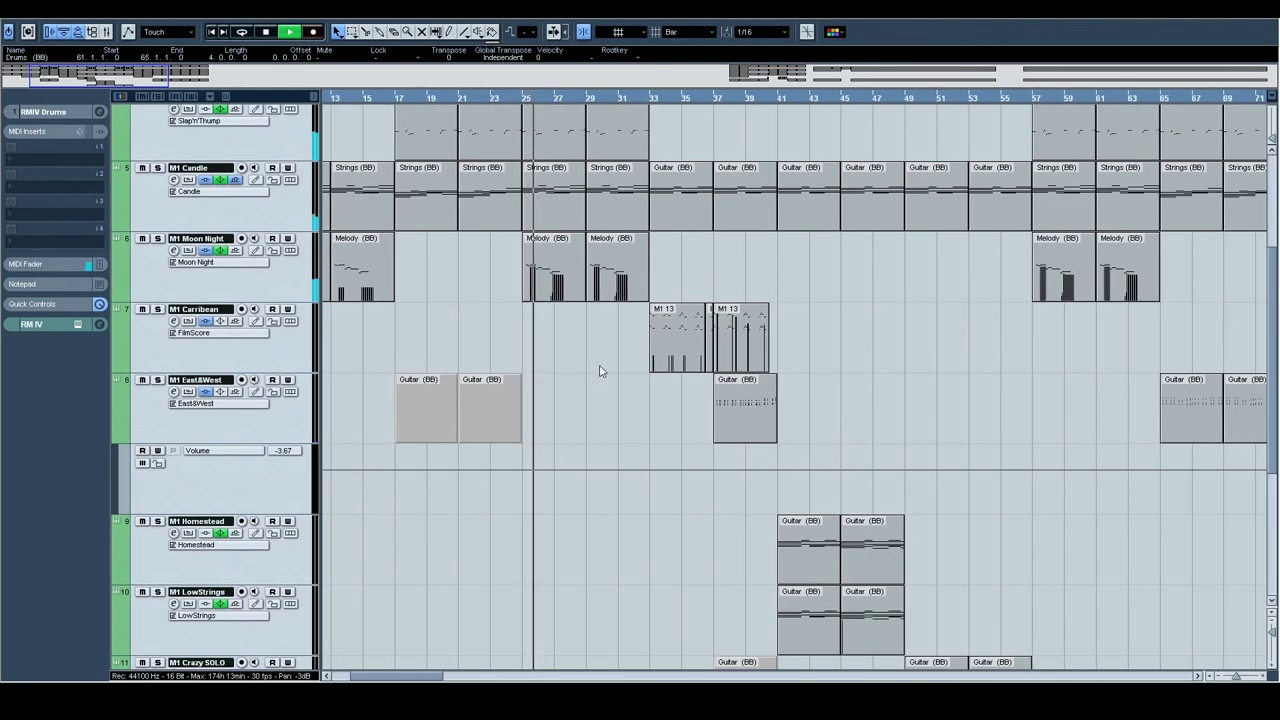
# - Clear the part selection, select the M1 Moon Night track, and review the arrangement through to bar 89 during playback
pyautogui.click(509, 350)
pyautogui.click(271, 283)
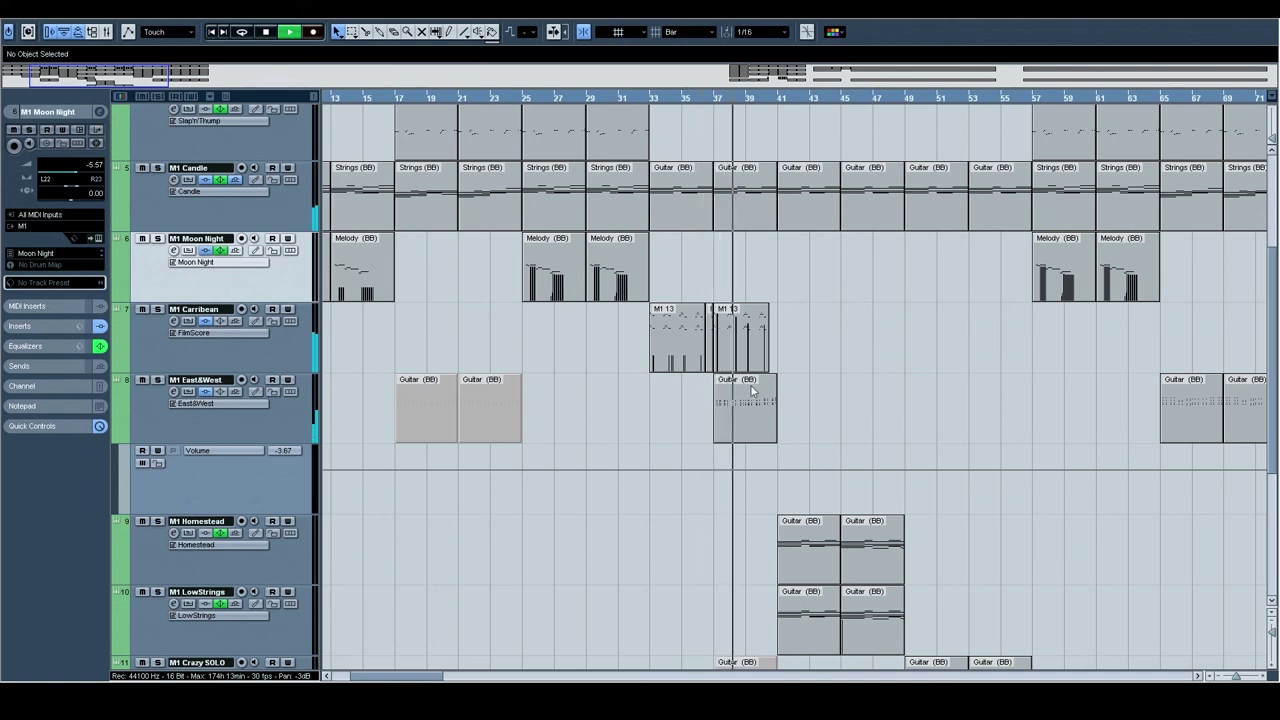
pyautogui.hscroll(-3, 454, 324)
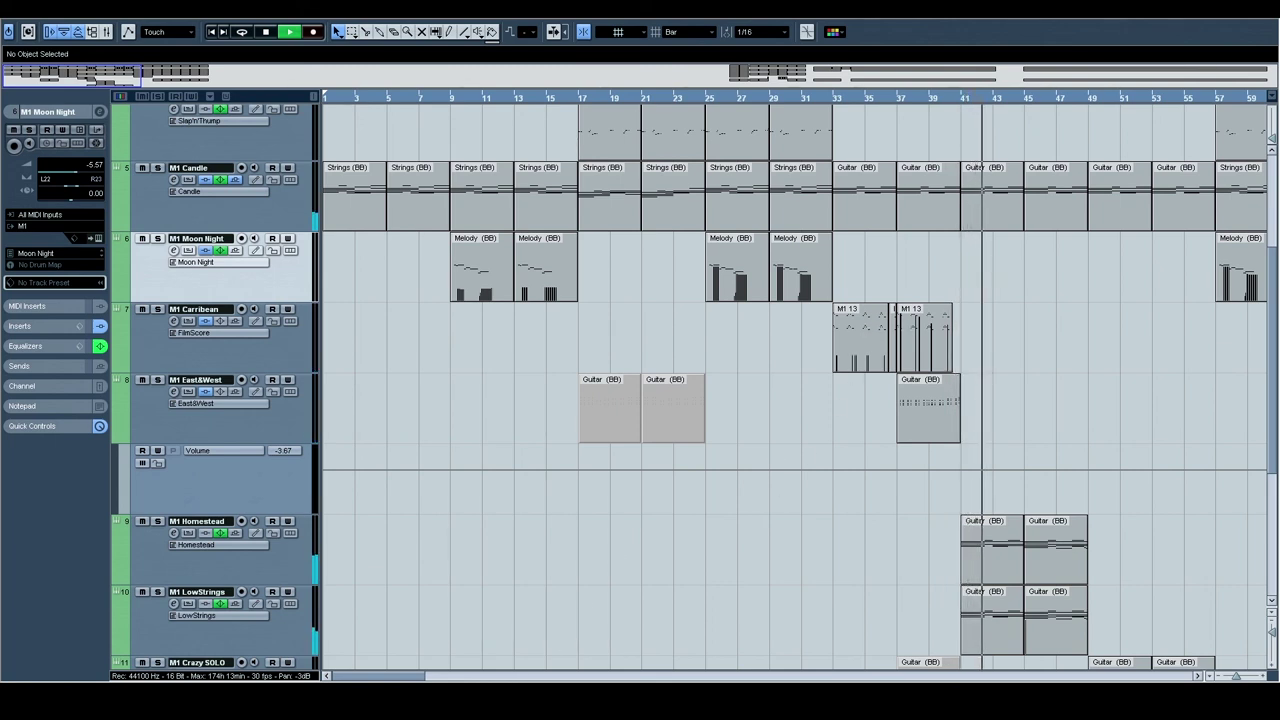
pyautogui.moveTo(1058, 352); pyautogui.dragTo(931, 494)
pyautogui.moveTo(1229, 334); pyautogui.dragTo(990, 414)
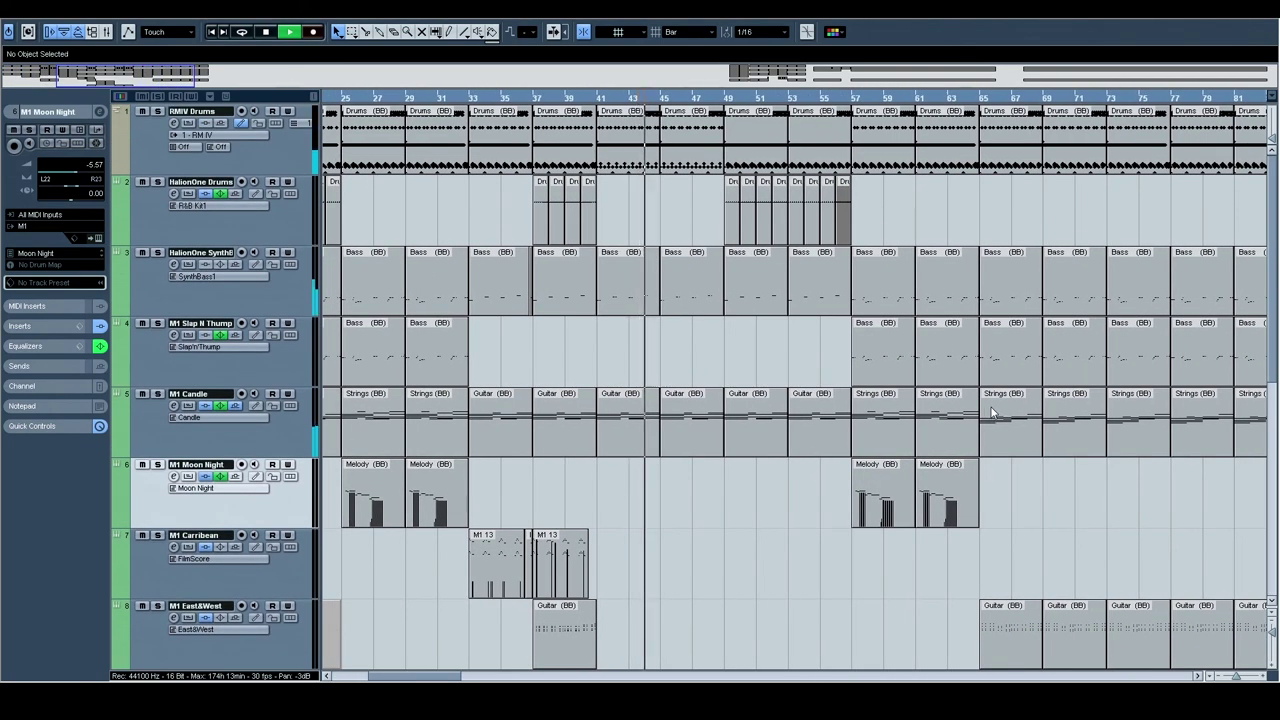
pyautogui.moveTo(1235, 614); pyautogui.dragTo(980, 464)
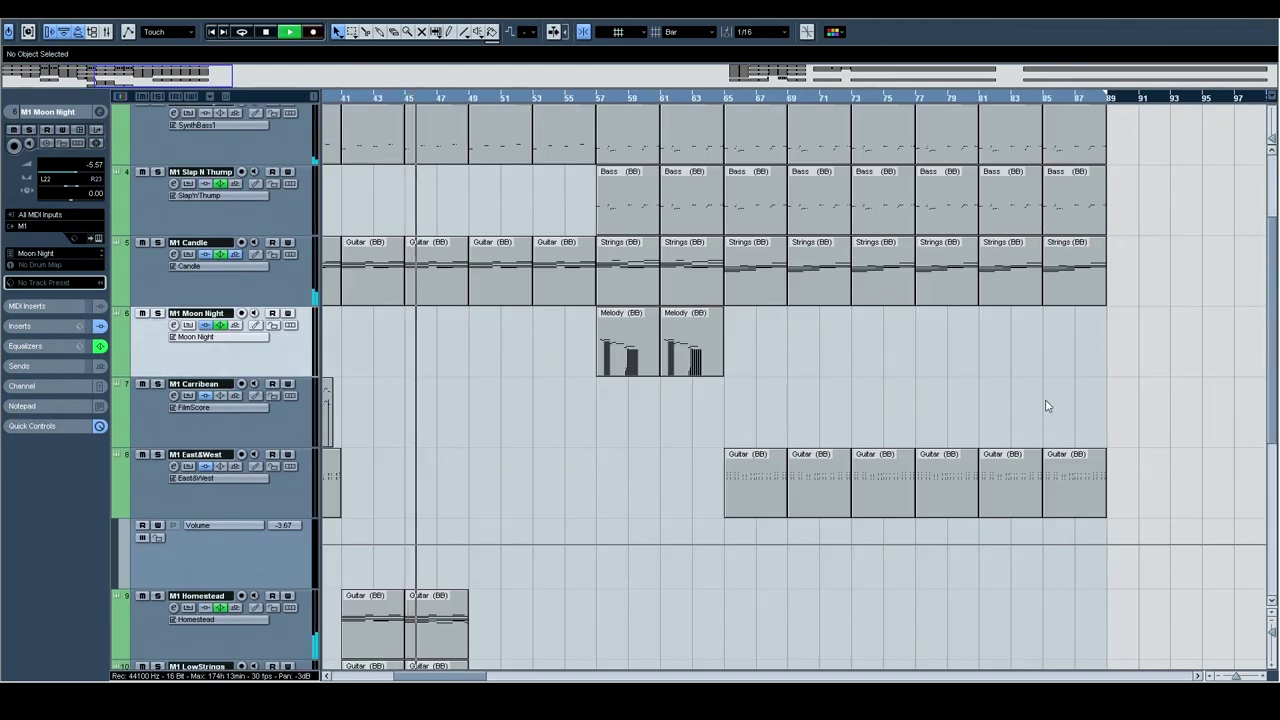